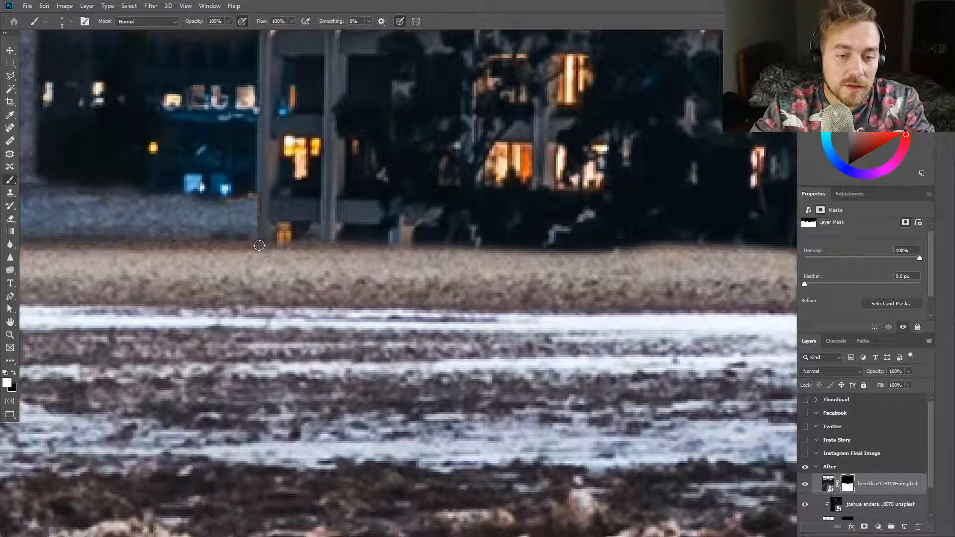
# Paint on the desert ground layer's mask along the horizon to clean up the transition beneath the buildings
pyautogui.moveTo(441, 254); pyautogui.dragTo(696, 249)
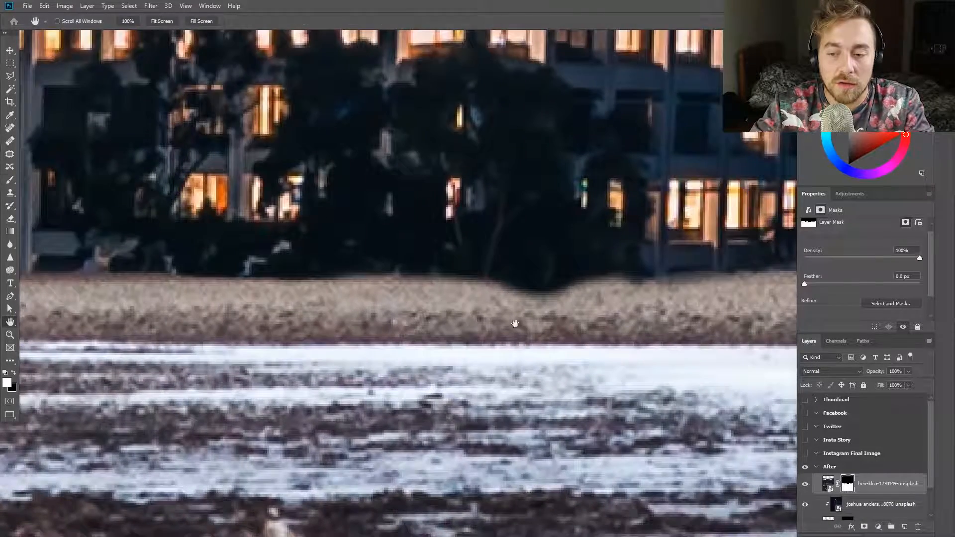
pyautogui.moveTo(447, 278)
pyautogui.mouseDown()
pyautogui.moveTo(707, 286)
pyautogui.moveTo(572, 322)
pyautogui.mouseUp()
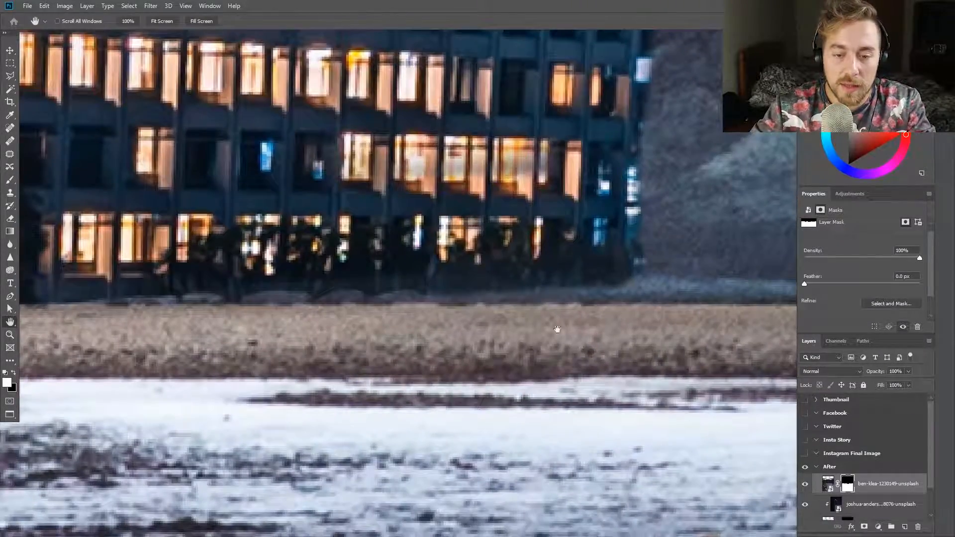
pyautogui.moveTo(448, 293); pyautogui.dragTo(505, 295)
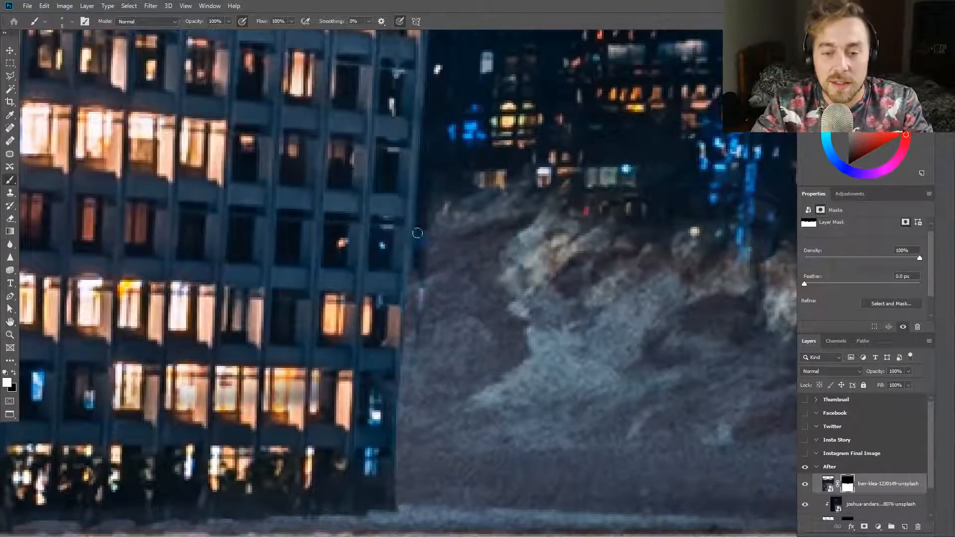
pyautogui.moveTo(418, 228)
pyautogui.mouseDown()
pyautogui.moveTo(427, 201)
pyautogui.moveTo(471, 188)
pyautogui.moveTo(442, 275)
pyautogui.moveTo(494, 195)
pyautogui.moveTo(583, 241)
pyautogui.mouseUp()
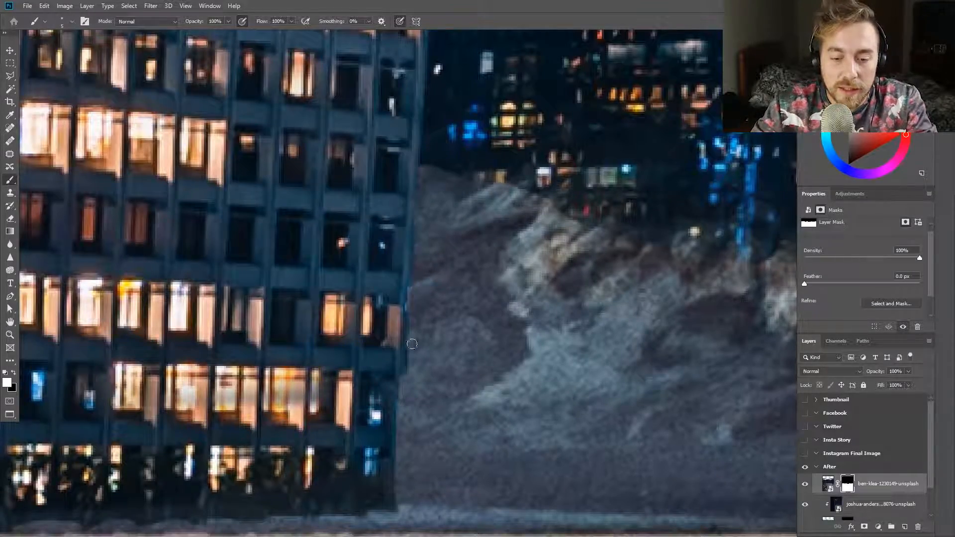
pyautogui.scroll(-8, 410, 503)
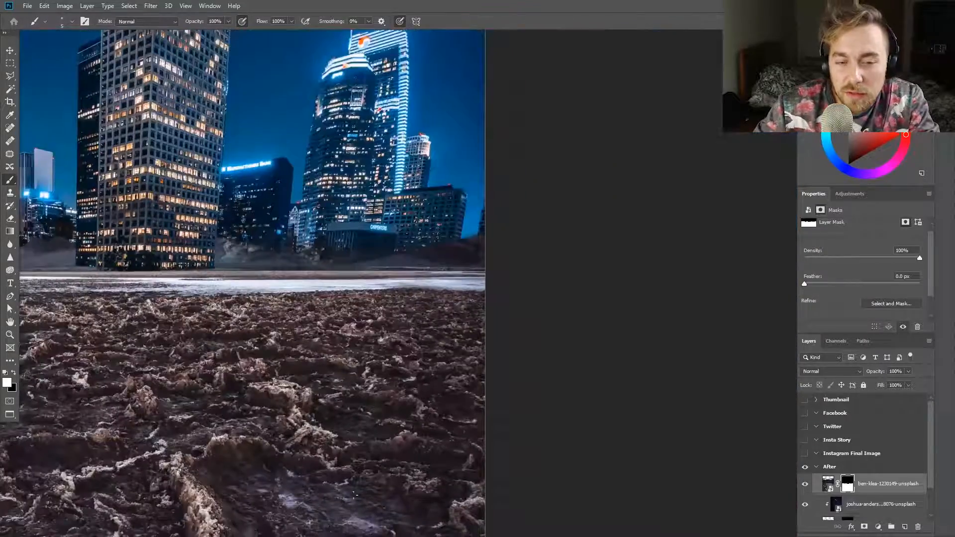
# Reveal small ground mounds in front of the trees and central tower's base by painting white on the ground layer's mask
pyautogui.scroll(6, 325, 410)
pyautogui.scroll(5, 326, 409)
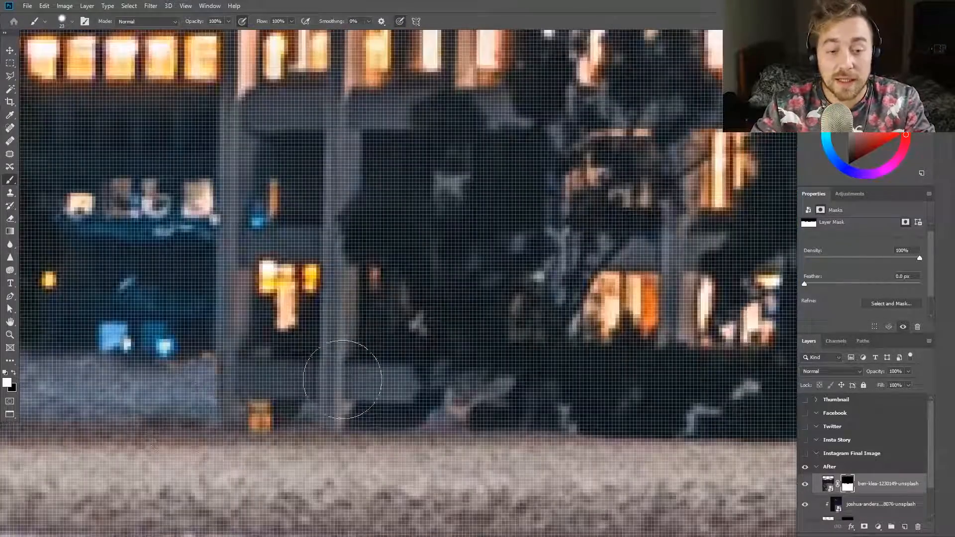
pyautogui.moveTo(338, 345)
pyautogui.mouseDown()
pyautogui.moveTo(290, 408)
pyautogui.moveTo(391, 426)
pyautogui.mouseUp()
pyautogui.scroll(-1, 366, 361)
pyautogui.moveTo(331, 362)
pyautogui.mouseDown()
pyautogui.moveTo(374, 361)
pyautogui.moveTo(371, 375)
pyautogui.moveTo(352, 331)
pyautogui.mouseUp()
pyautogui.moveTo(567, 413)
pyautogui.mouseDown()
pyautogui.moveTo(654, 325)
pyautogui.moveTo(696, 318)
pyautogui.moveTo(598, 428)
pyautogui.moveTo(674, 419)
pyautogui.moveTo(734, 393)
pyautogui.moveTo(543, 394)
pyautogui.mouseUp()
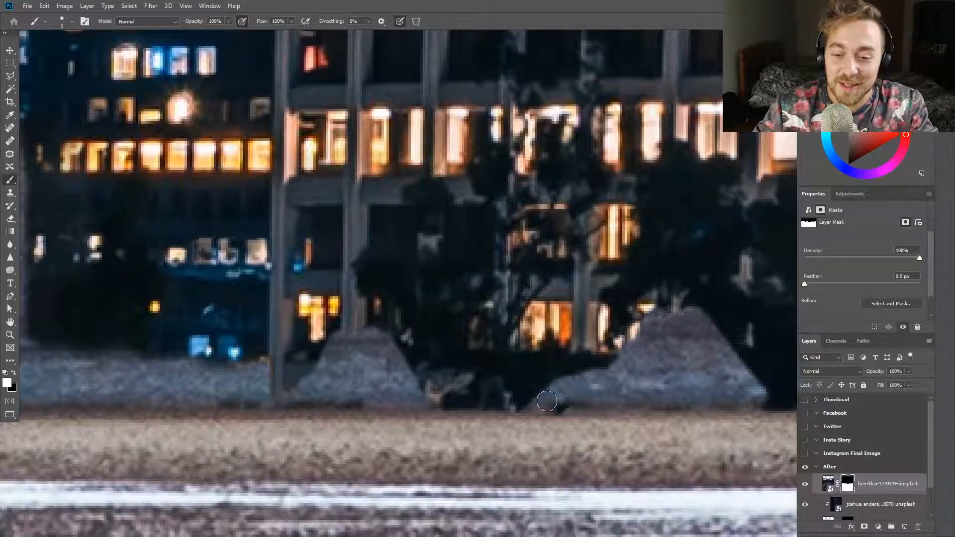
pyautogui.scroll(-10, 543, 394)
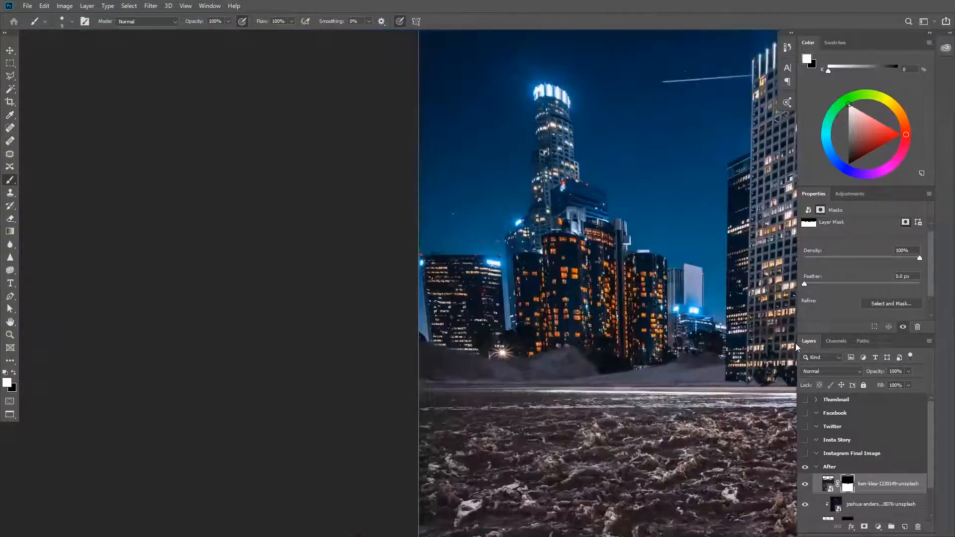
pyautogui.scroll(6, 409, 377)
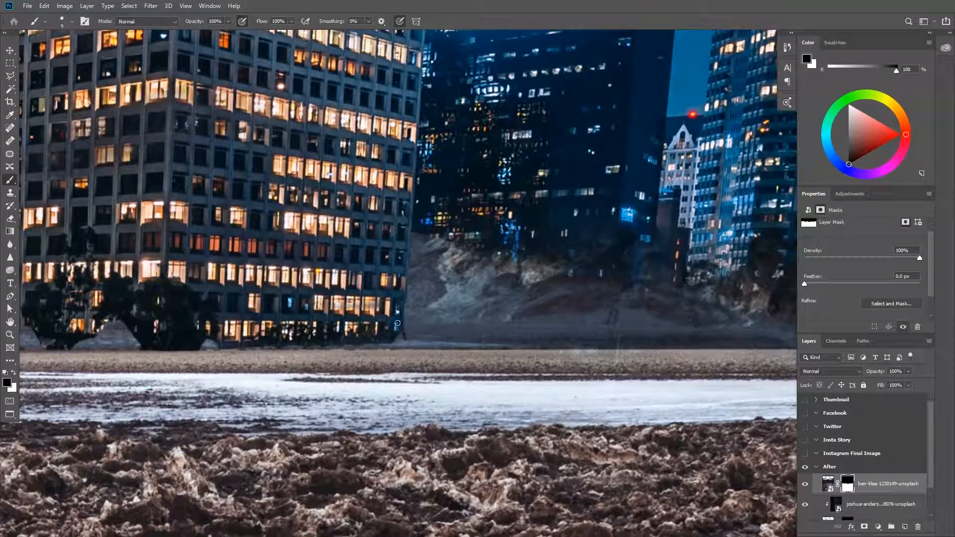
# Refine the ground layer's mask along the hills around the glowing street light
pyautogui.scroll(-6, 404, 334)
pyautogui.scroll(7, 205, 258)
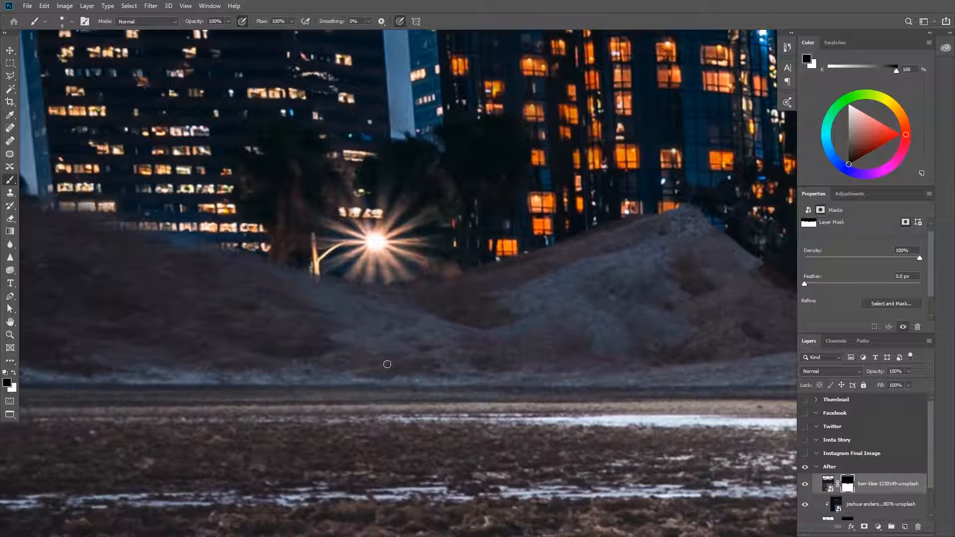
pyautogui.moveTo(400, 337); pyautogui.dragTo(543, 434)
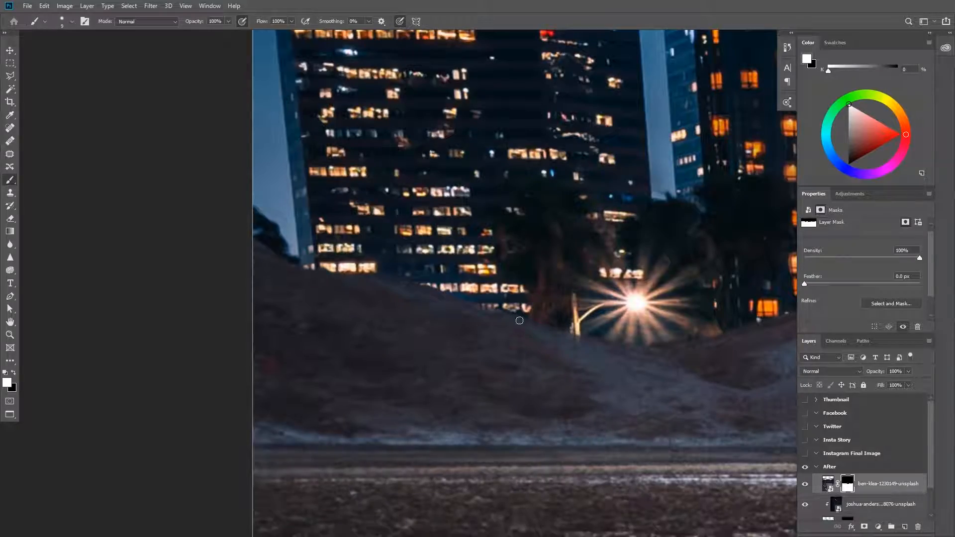
pyautogui.scroll(-6, 515, 322)
pyautogui.scroll(4, 502, 347)
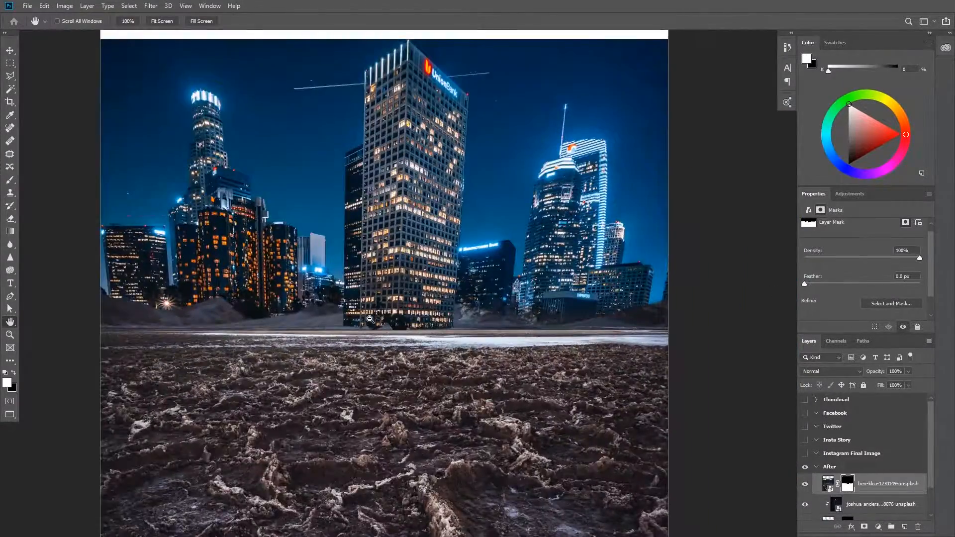
pyautogui.press('super')
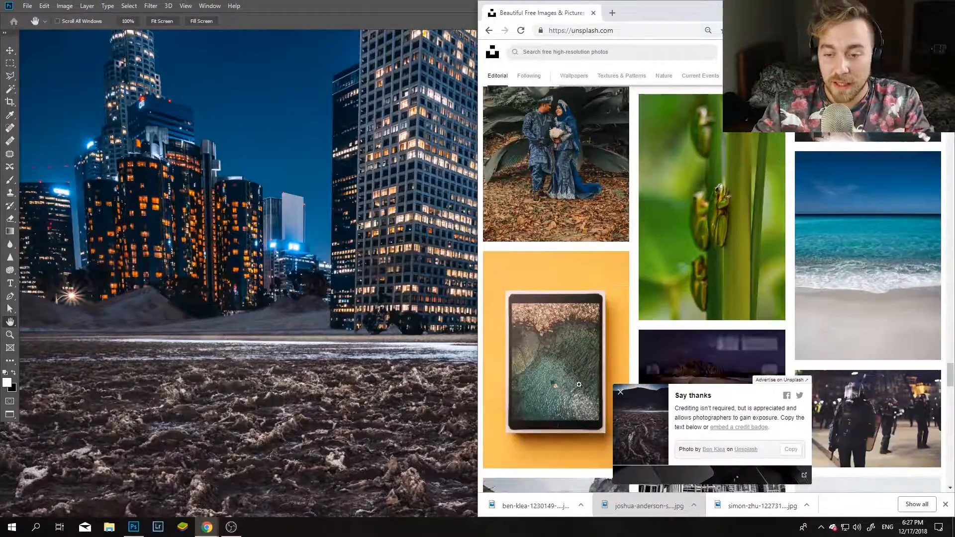
pyautogui.scroll(-15, 687, 377)
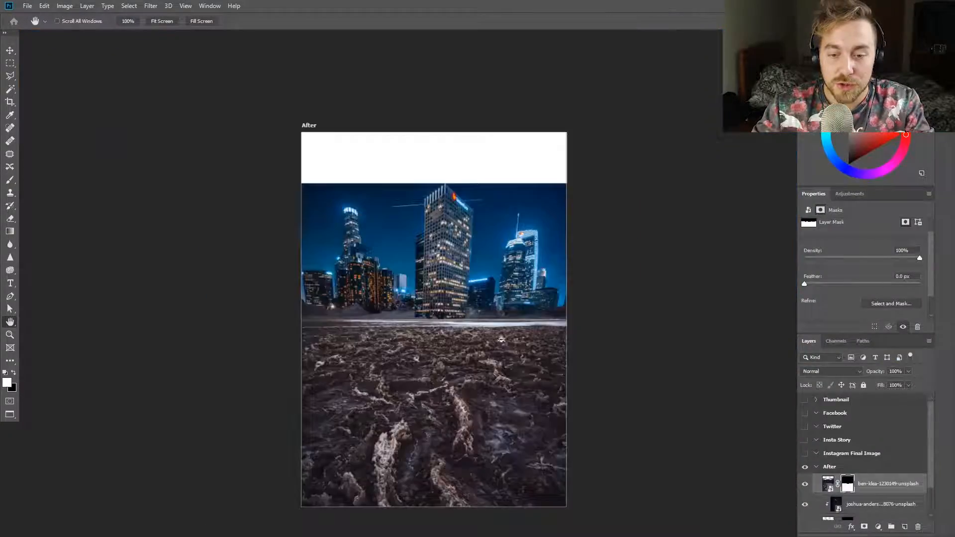
# Stamp the visible artwork into a merged layer above the ground layer, duplicate it and flip the copy vertically
pyautogui.click(890, 485)
pyautogui.hotkey('ctrl', 'alt', 'shift', 'e')
pyautogui.hotkey('ctrl', 'j')
pyautogui.hotkey('ctrl', 't')
pyautogui.rightClick(452, 259)
pyautogui.click(467, 390)
# Select the flipped artwork and apply lens distortion with the Camera Raw filter so its edges bow inward
pyautogui.click(128, 7)
pyautogui.moveTo(302, 133); pyautogui.dragTo(581, 403)
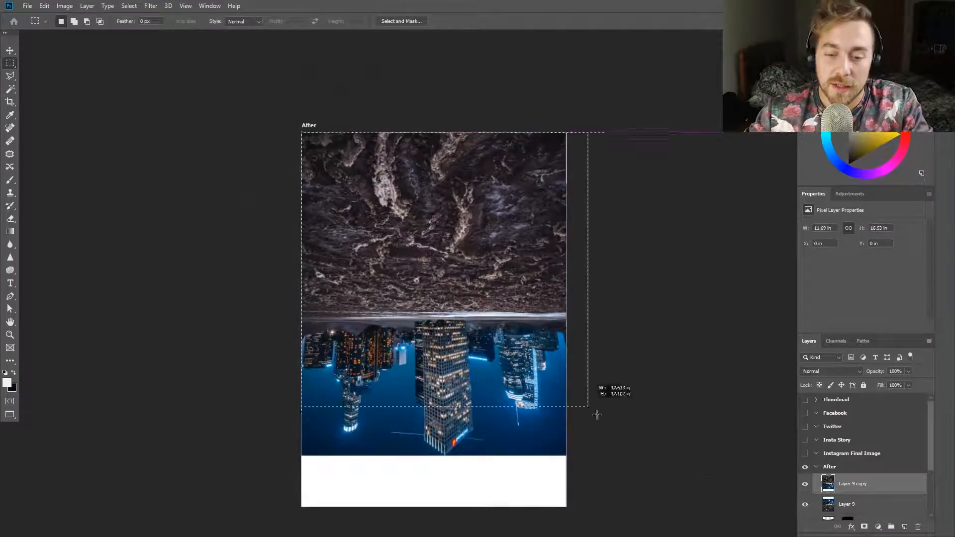
pyautogui.click(151, 6)
pyautogui.click(164, 57)
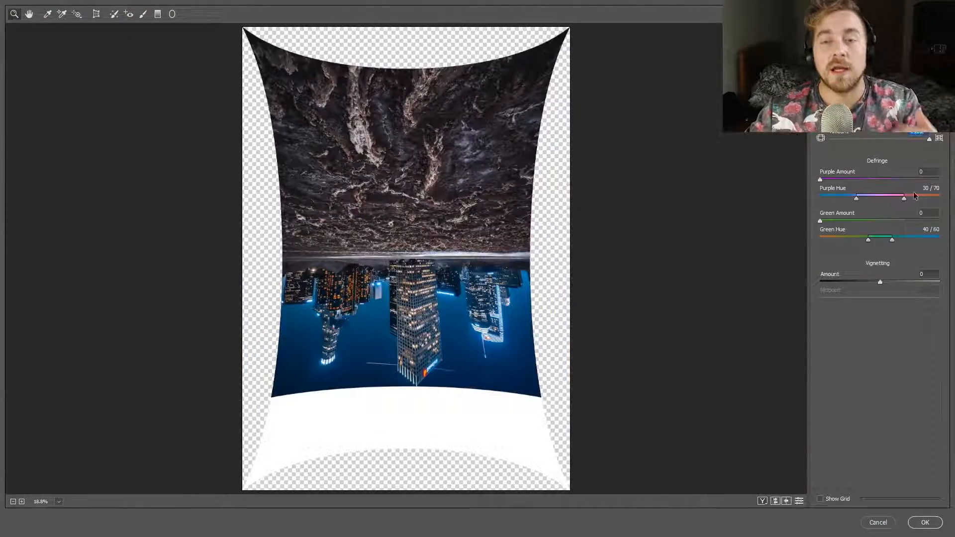
pyautogui.moveTo(880, 282); pyautogui.dragTo(794, 280)
pyautogui.click(926, 522)
# Remove the selection and scale the distorted flipped copy up beyond the artboard edges
pyautogui.hotkey('ctrl', 'd')
pyautogui.scroll(-2, 415, 417)
pyautogui.hotkey('ctrl', 't')
pyautogui.moveTo(321, 467); pyautogui.dragTo(282, 522)
pyautogui.moveTo(540, 158); pyautogui.dragTo(590, 86)
pyautogui.moveTo(443, 410); pyautogui.dragTo(447, 405)
# Warp the flipped copy by pulling both sides down so its horizon bends into an arch
pyautogui.rightClick(447, 407)
pyautogui.click(454, 363)
pyautogui.moveTo(282, 368); pyautogui.dragTo(277, 457)
pyautogui.moveTo(595, 373); pyautogui.dragTo(587, 490)
pyautogui.press('Return')
# Move the flipped copy down below the upright skyline and erase the upper ground portion that covers the original
pyautogui.press('e')
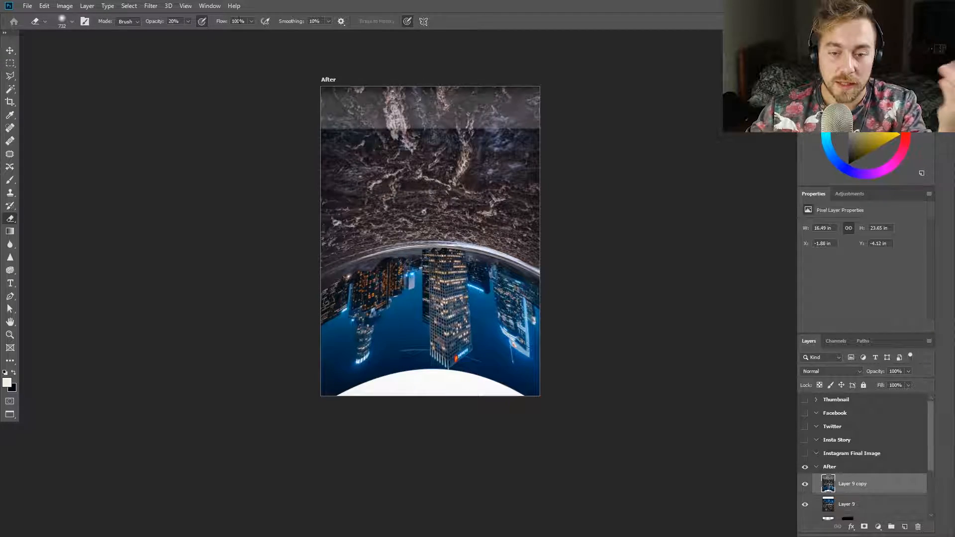
pyautogui.click(9, 53)
pyautogui.moveTo(479, 313); pyautogui.dragTo(477, 347)
pyautogui.scroll(-3, 477, 348)
pyautogui.scroll(3, 472, 421)
pyautogui.scroll(-2, 441, 249)
pyautogui.moveTo(396, 127); pyautogui.dragTo(411, 229)
pyautogui.press('e')
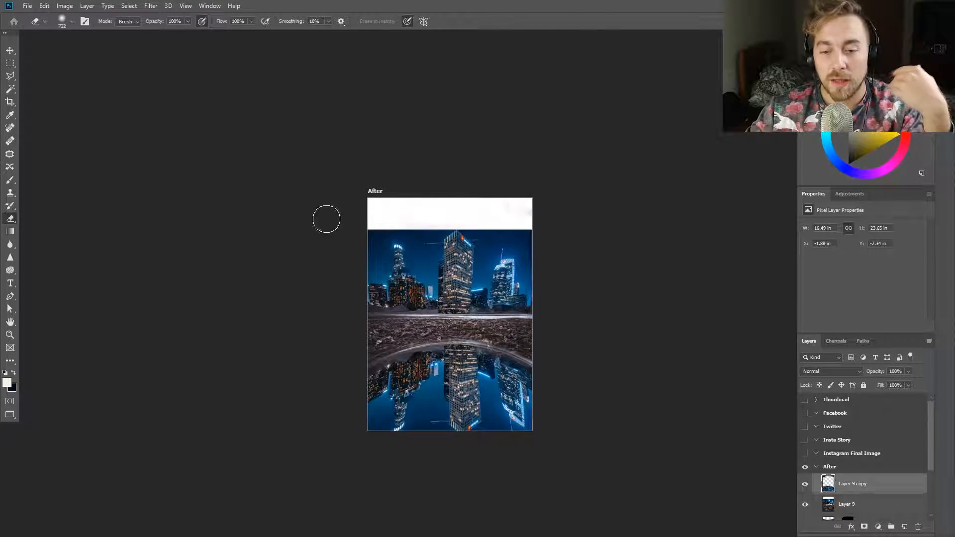
# Nudge the flipped copy to the left so the mirrored central tower lines up with the upright one
pyautogui.scroll(5, 438, 339)
pyautogui.moveTo(471, 358); pyautogui.dragTo(445, 244)
pyautogui.scroll(-2, 457, 279)
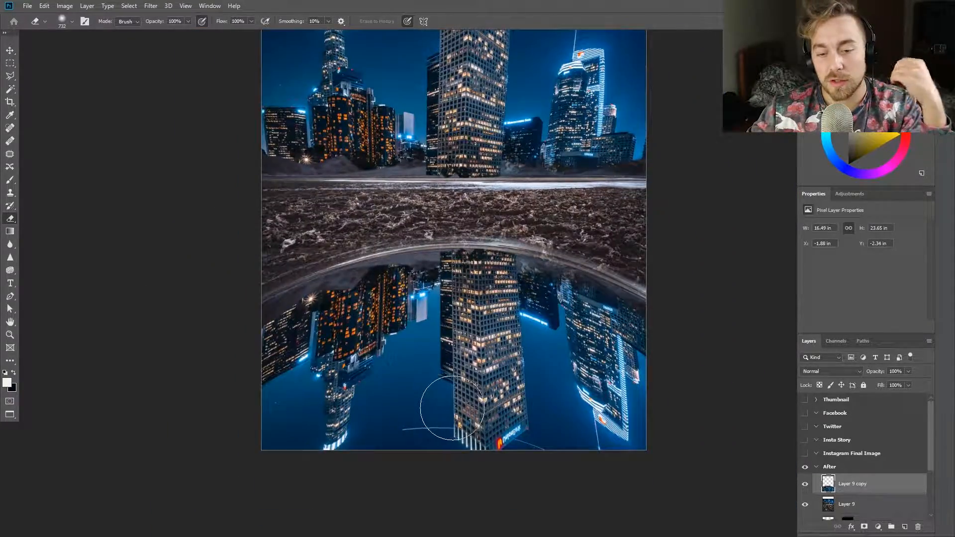
pyautogui.scroll(-2, 454, 408)
pyautogui.click(12, 53)
pyautogui.hotkey('shift', 'Left')
pyautogui.hotkey('shift', 'Left')
pyautogui.hotkey('shift', 'Left')
pyautogui.hotkey('shift', 'Left')
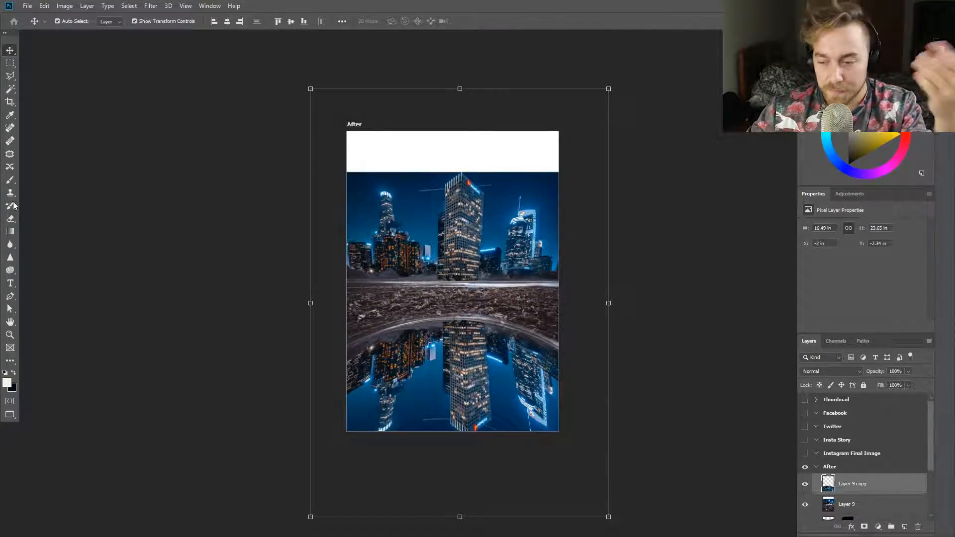
# Add a layer above the merged layer, hide the flipped copy and paint an off-white puddle shape across the foreground
pyautogui.press('b')
pyautogui.click(847, 504)
pyautogui.hotkey('ctrl', 'alt', 'shift', 'n')
pyautogui.moveTo(467, 365)
pyautogui.mouseDown()
pyautogui.moveTo(484, 365)
pyautogui.moveTo(460, 365)
pyautogui.mouseUp()
pyautogui.scroll(2, 460, 366)
pyautogui.click(804, 484)
pyautogui.moveTo(221, 335)
pyautogui.mouseDown()
pyautogui.moveTo(250, 316)
pyautogui.moveTo(395, 281)
pyautogui.moveTo(544, 298)
pyautogui.moveTo(669, 371)
pyautogui.mouseUp()
pyautogui.moveTo(229, 319)
pyautogui.mouseDown()
pyautogui.moveTo(235, 405)
pyautogui.moveTo(377, 377)
pyautogui.moveTo(249, 488)
pyautogui.moveTo(388, 448)
pyautogui.moveTo(548, 348)
pyautogui.moveTo(515, 304)
pyautogui.moveTo(323, 316)
pyautogui.mouseUp()
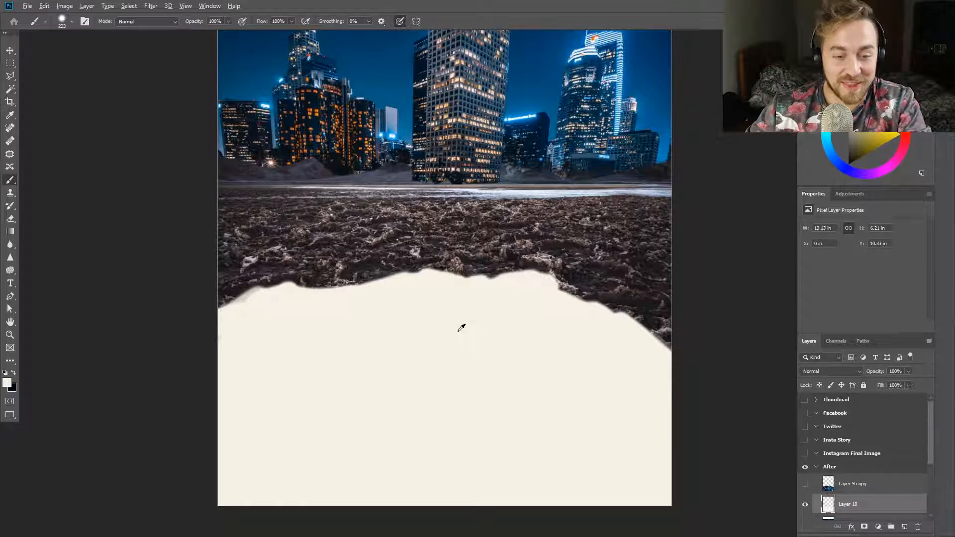
# Work on the puddle shape's left edge with a smaller brush and set its layer opacity to 60%
pyautogui.moveTo(458, 331); pyautogui.dragTo(443, 344)
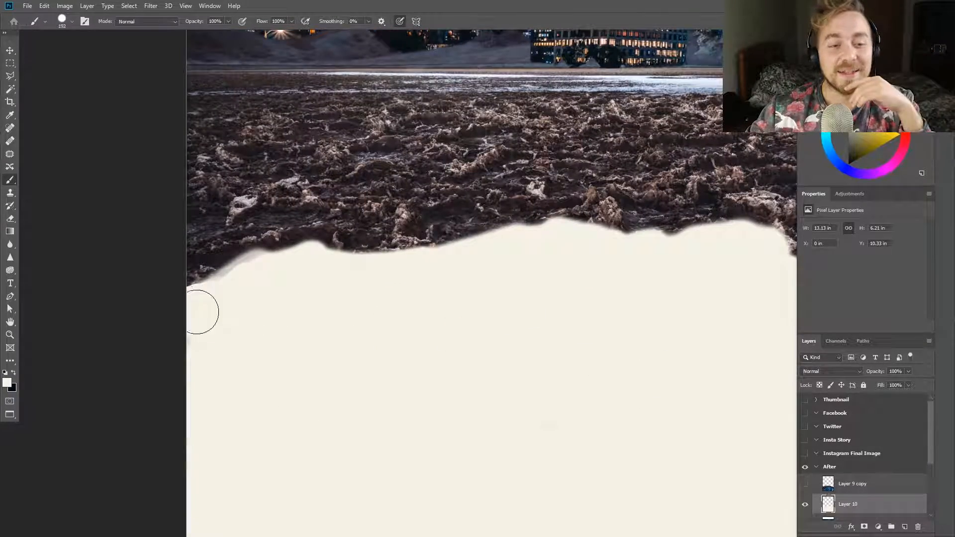
pyautogui.scroll(5, 309, 355)
pyautogui.moveTo(181, 205); pyautogui.dragTo(122, 206)
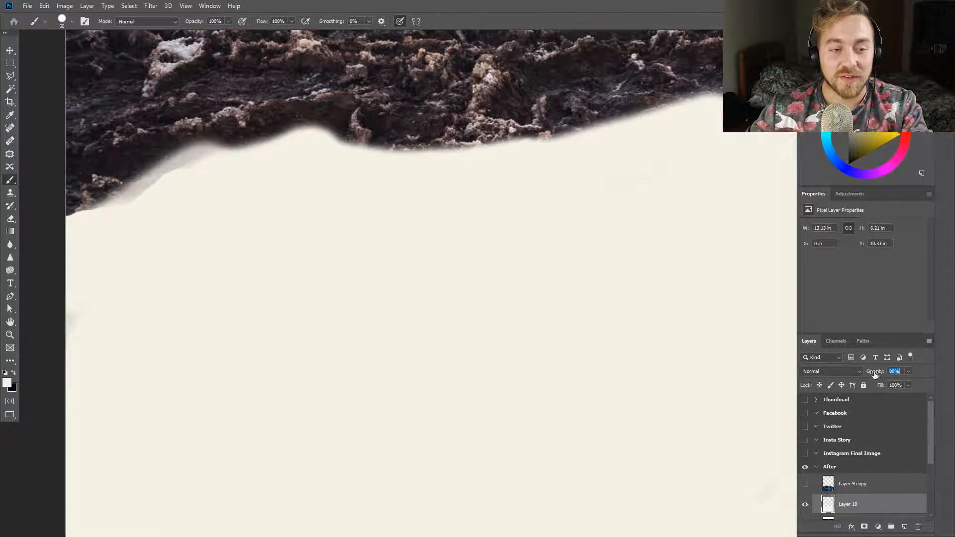
pyautogui.moveTo(876, 374); pyautogui.dragTo(857, 374)
pyautogui.hotkey('ctrl', 'z')
# Erase the puddle shape's upper edge on the left so it follows the contours of the rocks
pyautogui.press('e')
pyautogui.moveTo(456, 321); pyautogui.dragTo(249, 326)
pyautogui.moveTo(91, 213)
pyautogui.mouseDown()
pyautogui.moveTo(77, 222)
pyautogui.moveTo(279, 141)
pyautogui.moveTo(299, 164)
pyautogui.moveTo(393, 149)
pyautogui.moveTo(521, 157)
pyautogui.moveTo(626, 125)
pyautogui.moveTo(634, 168)
pyautogui.mouseUp()
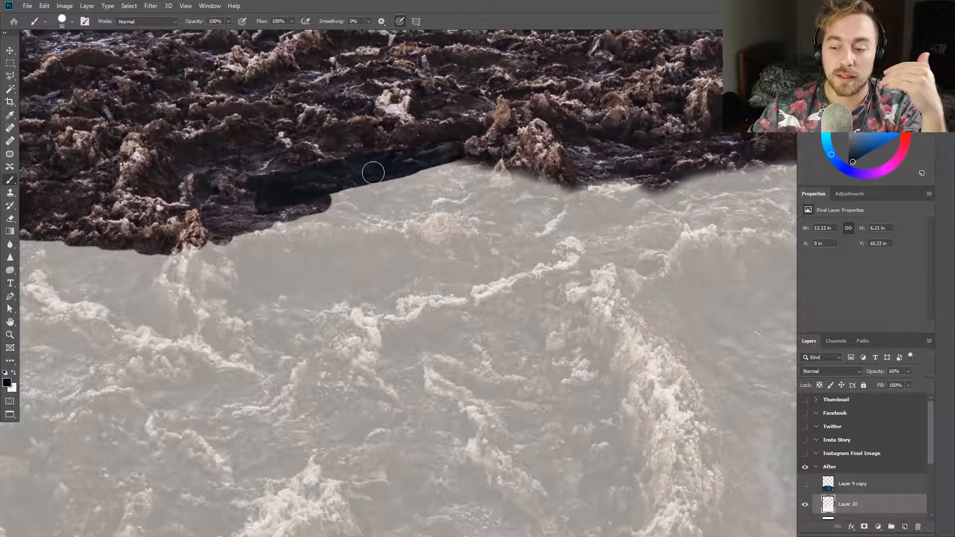
pyautogui.moveTo(373, 171)
pyautogui.mouseDown()
pyautogui.moveTo(458, 184)
pyautogui.moveTo(258, 209)
pyautogui.moveTo(199, 199)
pyautogui.mouseUp()
pyautogui.hotkey('ctrl', 'z')
pyautogui.press('e')
pyautogui.moveTo(264, 169)
pyautogui.mouseDown()
pyautogui.moveTo(473, 167)
pyautogui.moveTo(211, 229)
pyautogui.mouseUp()
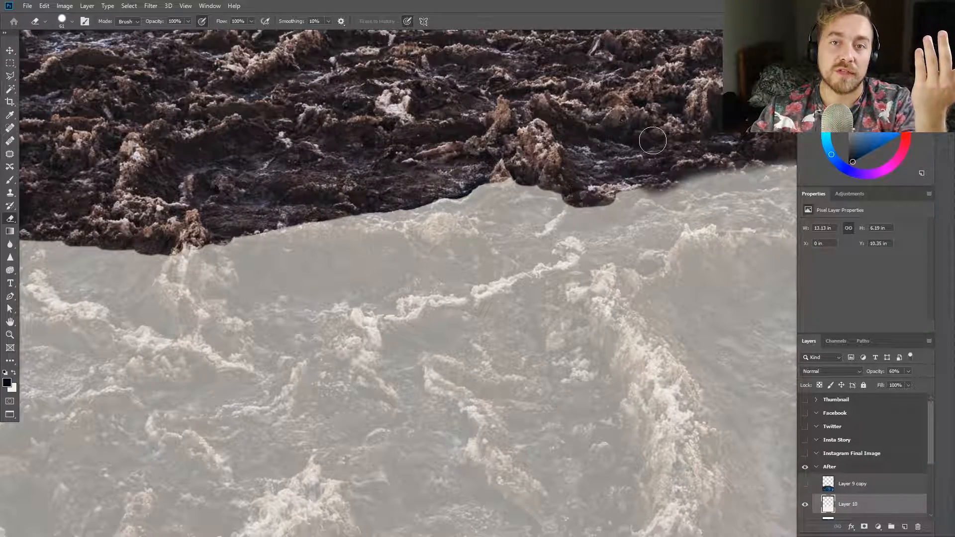
# Set the eraser to 12 px with 88% hardness and repaint the puddle edge beside the overhanging central rock
pyautogui.scroll(-6, 612, 244)
pyautogui.scroll(6, 647, 239)
pyautogui.moveTo(603, 188); pyautogui.dragTo(593, 188)
pyautogui.scroll(4, 334, 133)
pyautogui.moveTo(285, 163); pyautogui.dragTo(293, 164)
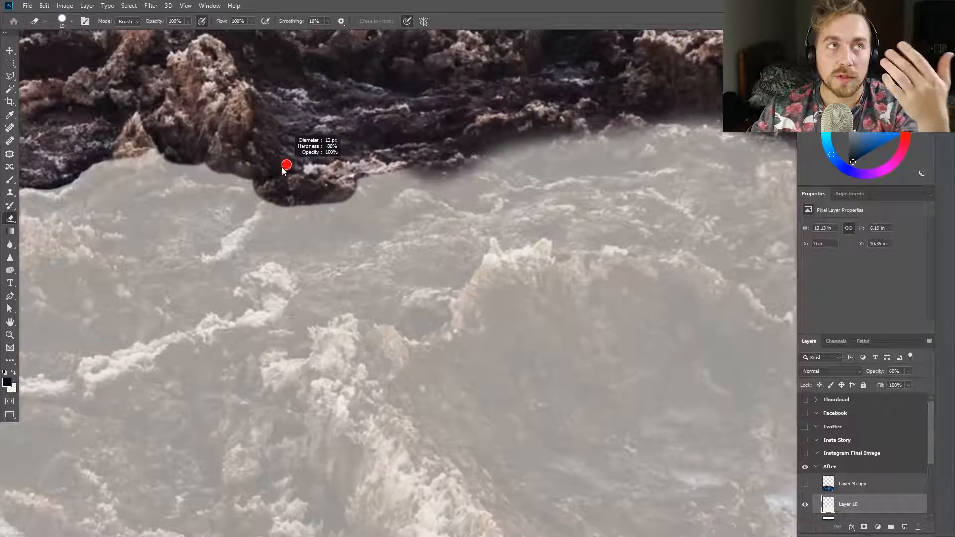
pyautogui.press('x')
pyautogui.click(250, 188)
pyautogui.press('b')
pyautogui.moveTo(271, 262); pyautogui.dragTo(262, 268)
pyautogui.moveTo(246, 189); pyautogui.dragTo(241, 195)
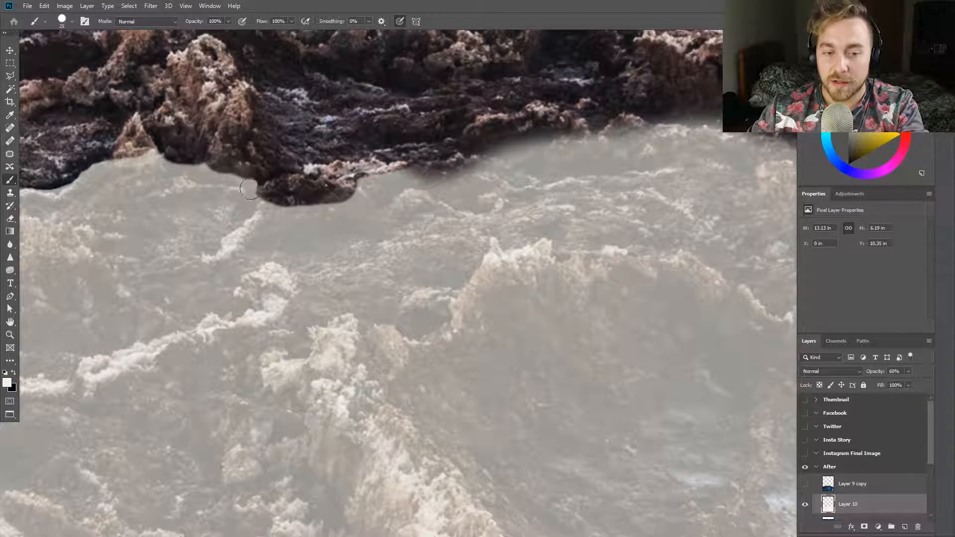
# Erase the rest of the puddle shape's edge along the rocks toward the artboard's right side
pyautogui.press('e')
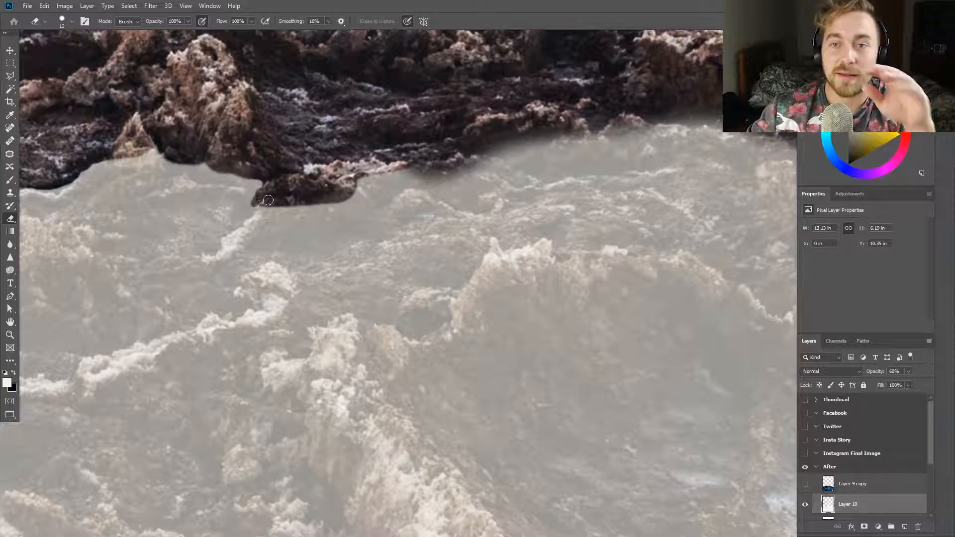
pyautogui.moveTo(363, 194)
pyautogui.mouseDown()
pyautogui.moveTo(417, 171)
pyautogui.moveTo(467, 163)
pyautogui.mouseUp()
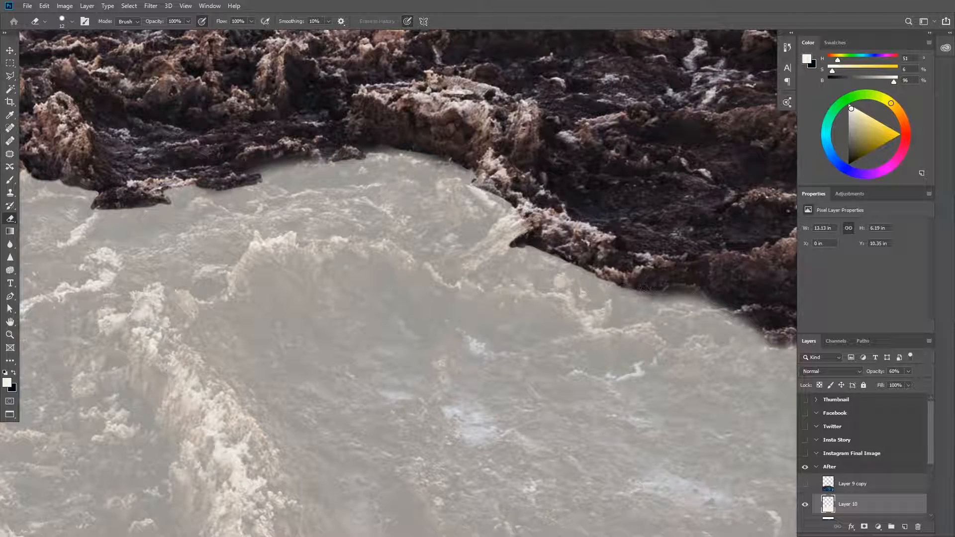
pyautogui.moveTo(644, 287); pyautogui.dragTo(756, 321)
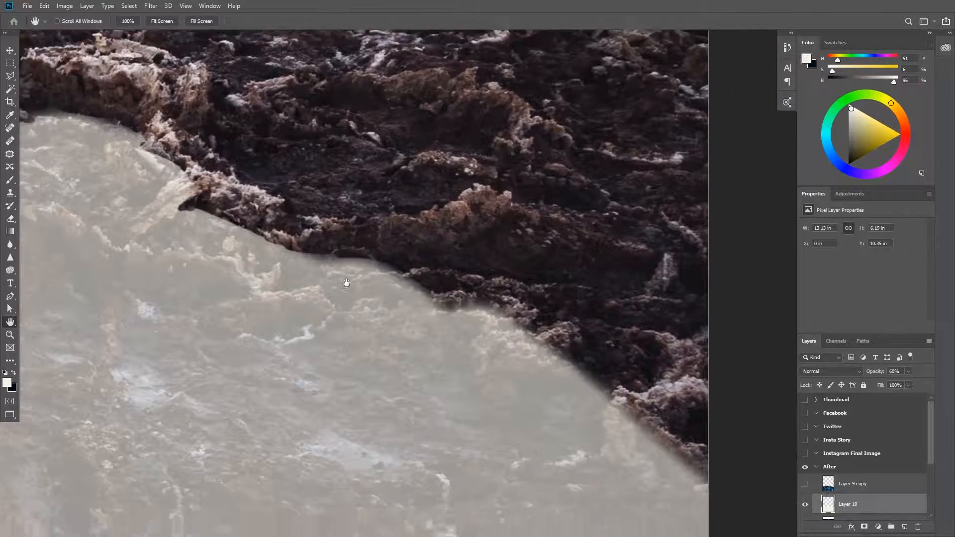
pyautogui.moveTo(293, 247); pyautogui.dragTo(350, 271)
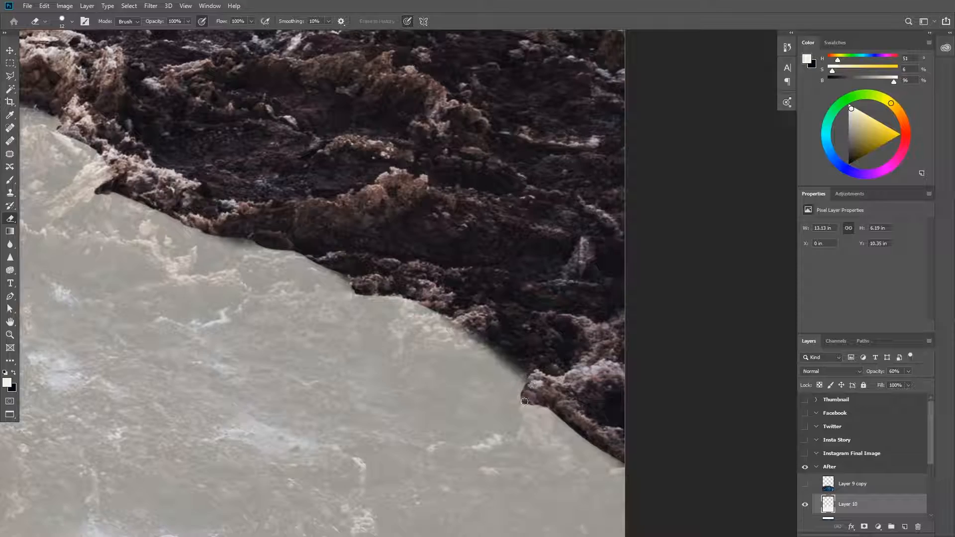
pyautogui.moveTo(450, 321); pyautogui.dragTo(407, 302)
# Clip the flipped skyline copy to the puddle layer and make the copy visible again
pyautogui.scroll(-8, 171, 326)
pyautogui.keyDown('alt'); pyautogui.click(820, 494); pyautogui.keyUp('alt')
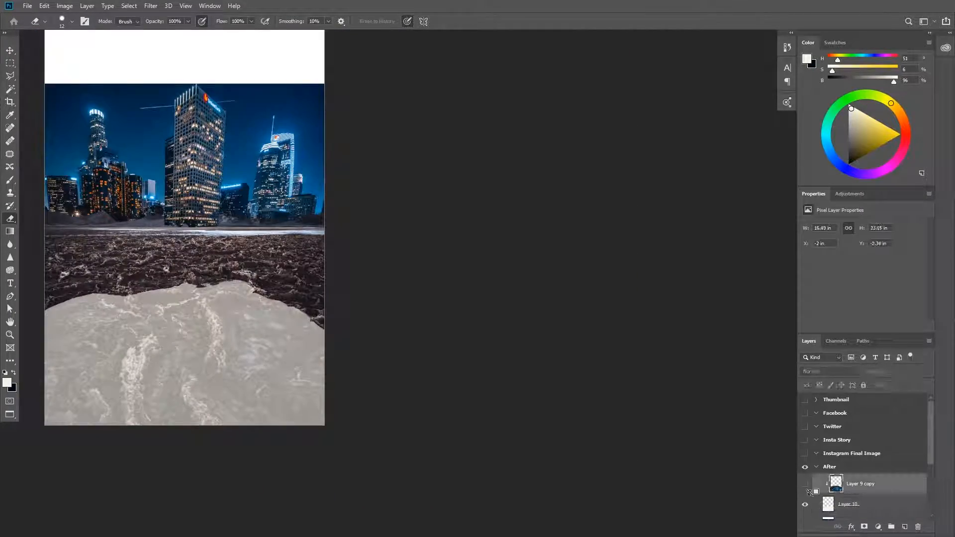
pyautogui.click(805, 484)
pyautogui.scroll(3, 197, 252)
# Transform the clipped reflection by moving it up so the mirrored skyline fills the puddle beneath the city
pyautogui.moveTo(197, 252); pyautogui.dragTo(307, 277)
pyautogui.scroll(3, 308, 278)
pyautogui.scroll(-1, 299, 273)
pyautogui.hotkey('ctrl', 't')
pyautogui.moveTo(403, 408); pyautogui.dragTo(400, 386)
pyautogui.scroll(-3, 400, 386)
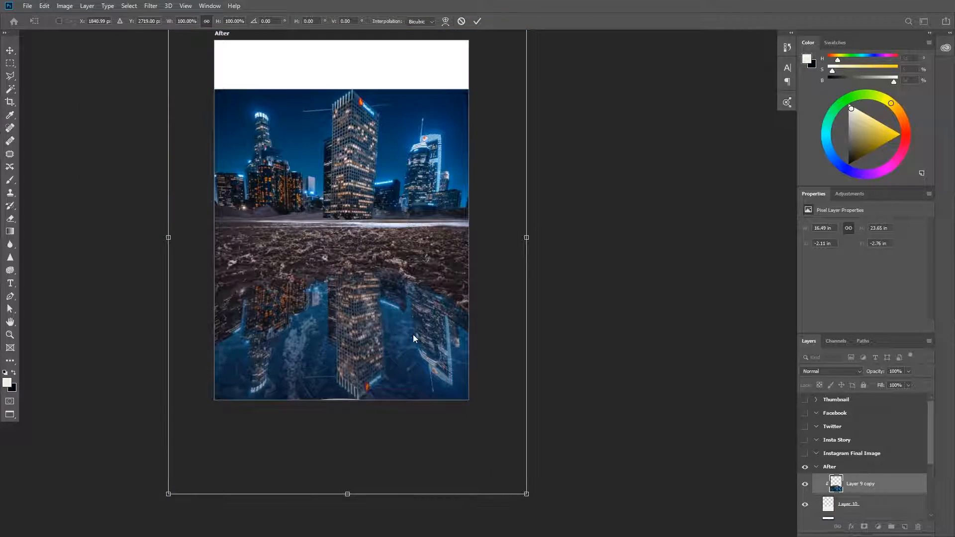
pyautogui.moveTo(355, 362); pyautogui.dragTo(352, 346)
# Warp the reflection to adjust its arch within the puddle and commit the transform
pyautogui.rightClick(340, 421)
pyautogui.click(359, 329)
pyautogui.scroll(-3, 350, 318)
pyautogui.moveTo(348, 279); pyautogui.dragTo(350, 302)
pyautogui.press('Return')
pyautogui.press('e')
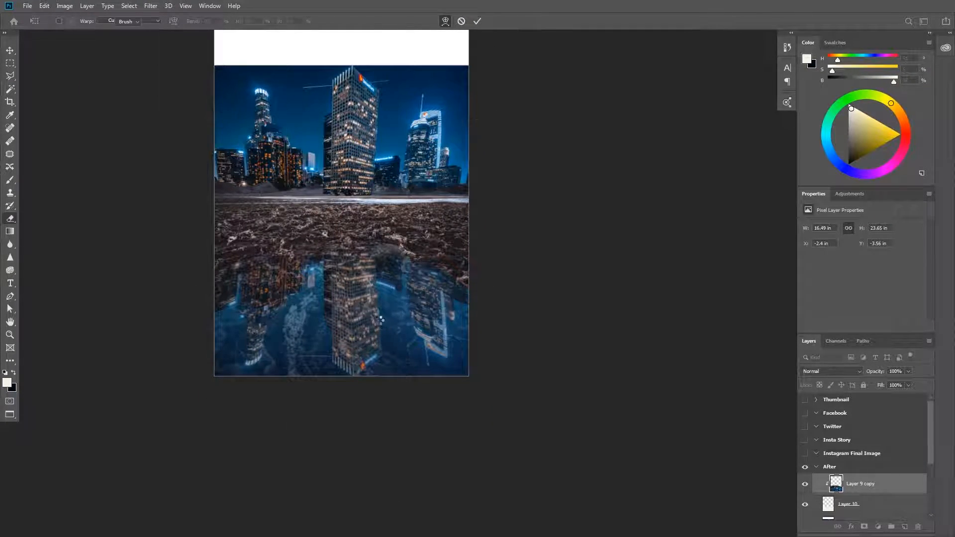
# Sample the dark blues of the night sky as foreground and background colours for a gradient
pyautogui.scroll(2, 387, 274)
pyautogui.scroll(5, 282, 55)
pyautogui.press('g')
pyautogui.keyDown('alt'); pyautogui.click(355, 307); pyautogui.keyUp('alt')
pyautogui.press('x')
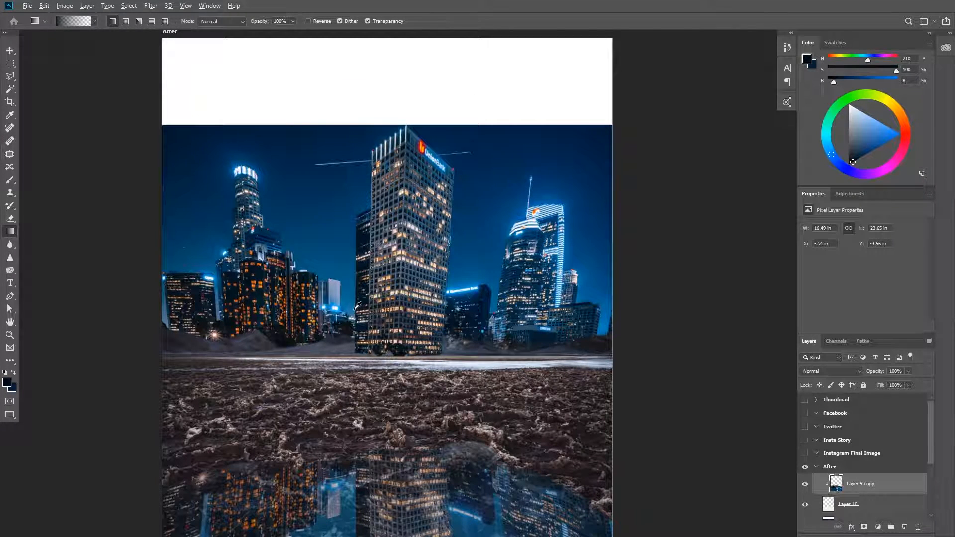
# Draw a vertical foreground-to-background gradient from blue to dark navy at the top on a new layer
pyautogui.scroll(-3, 866, 513)
pyautogui.click(870, 458)
pyautogui.click(11, 232)
pyautogui.click(94, 21)
pyautogui.doubleClick(24, 54)
pyautogui.moveTo(383, 199); pyautogui.dragTo(383, 75)
# Move the gradient layer to the bottom of the stack beneath the city photo layer and hide the merged layer
pyautogui.scroll(-7, 357, 188)
pyautogui.moveTo(841, 453); pyautogui.dragTo(853, 480)
pyautogui.click(850, 459)
pyautogui.click(805, 459)
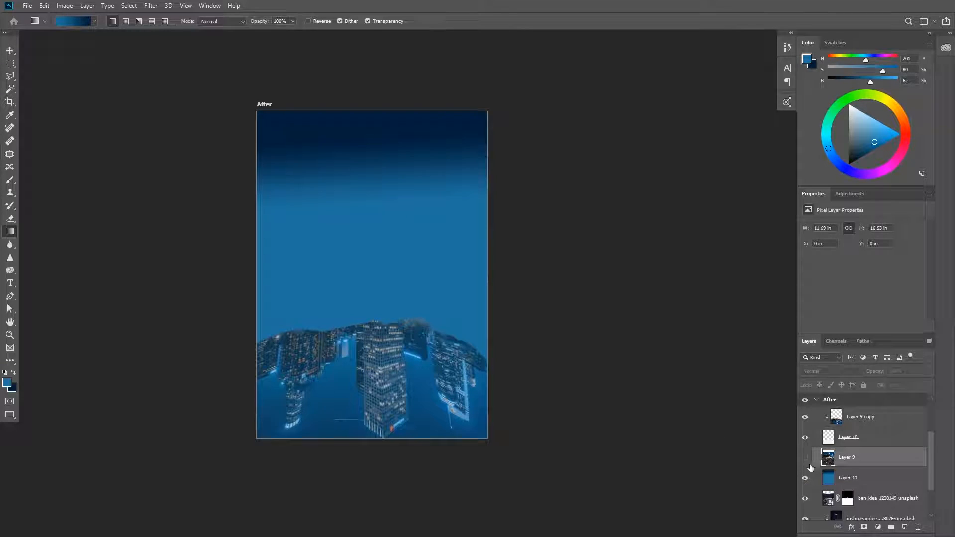
pyautogui.scroll(-3, 864, 458)
pyautogui.moveTo(854, 526); pyautogui.dragTo(854, 520)
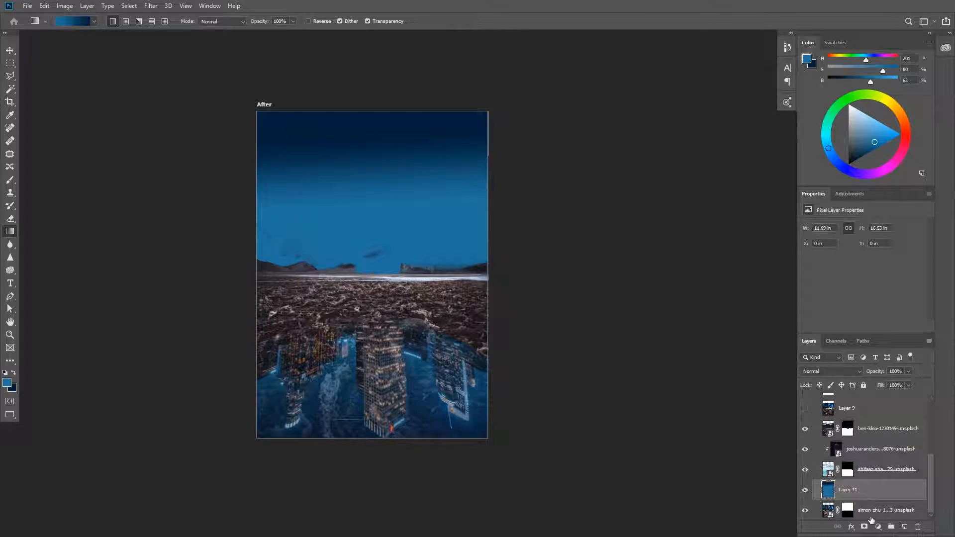
# Try redrawing the vertical blue sky gradient behind the skyline on the bottom layer, and undo the attempts
pyautogui.moveTo(383, 278); pyautogui.dragTo(383, 206)
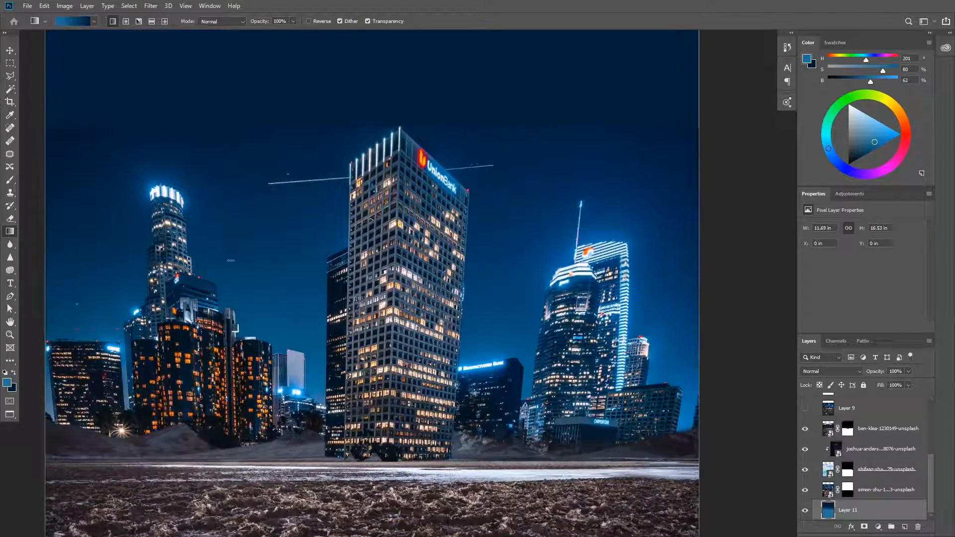
pyautogui.moveTo(233, 261); pyautogui.dragTo(215, 136)
pyautogui.hotkey('ctrl', 'z')
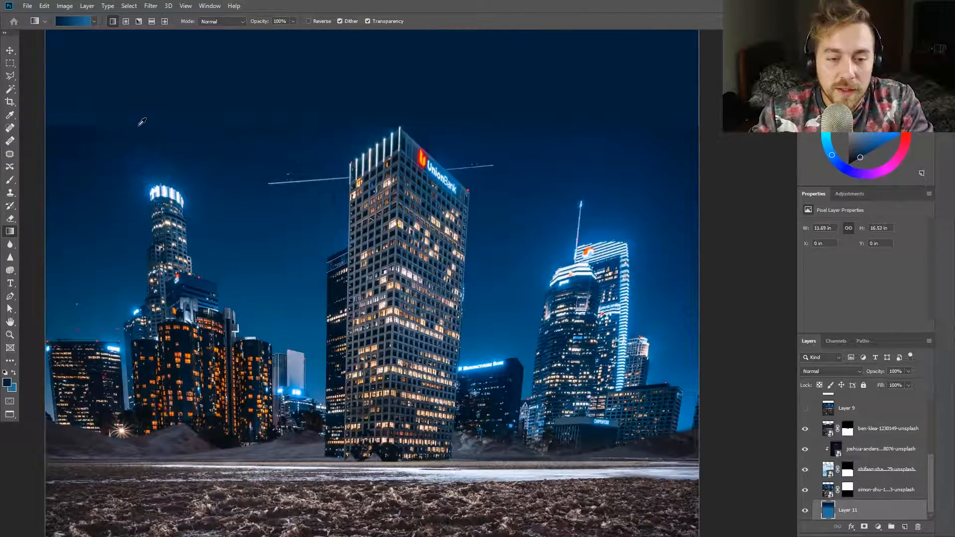
pyautogui.hotkey('ctrl', 'z')
pyautogui.scroll(-3, 216, 146)
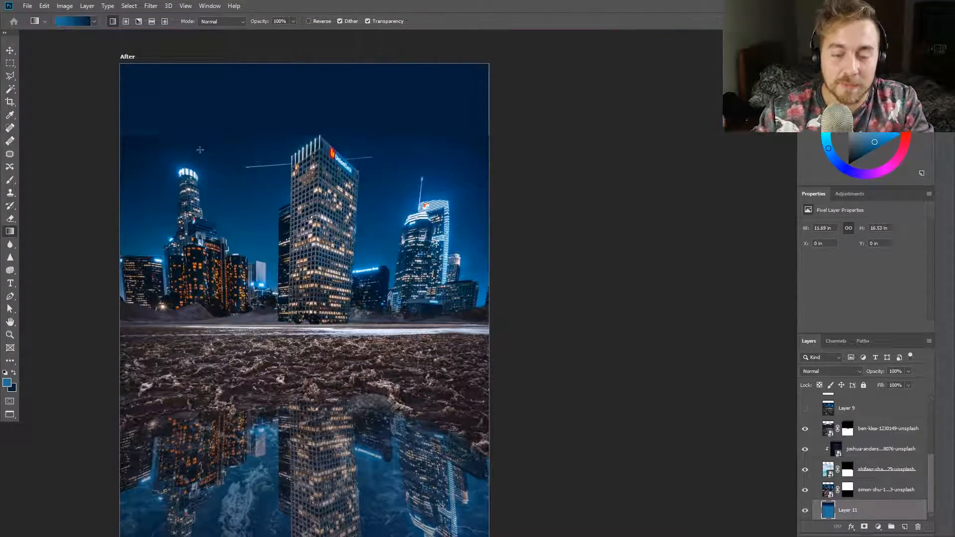
# Sample darker navy tones from the sky and redraw the gradient with them on the bottom layer
pyautogui.moveTo(171, 140); pyautogui.dragTo(172, 141)
pyautogui.scroll(-2, 172, 140)
pyautogui.scroll(5, 122, 210)
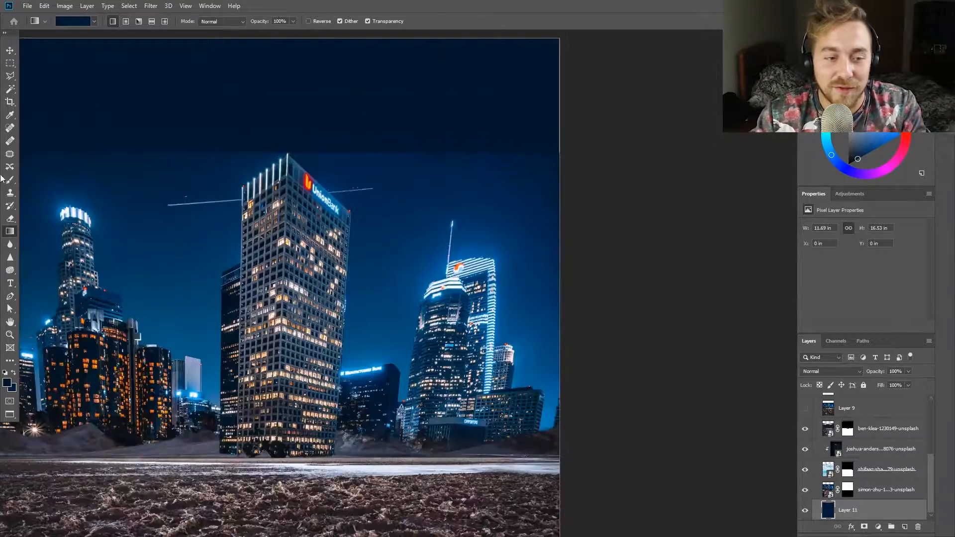
pyautogui.scroll(6, 156, 123)
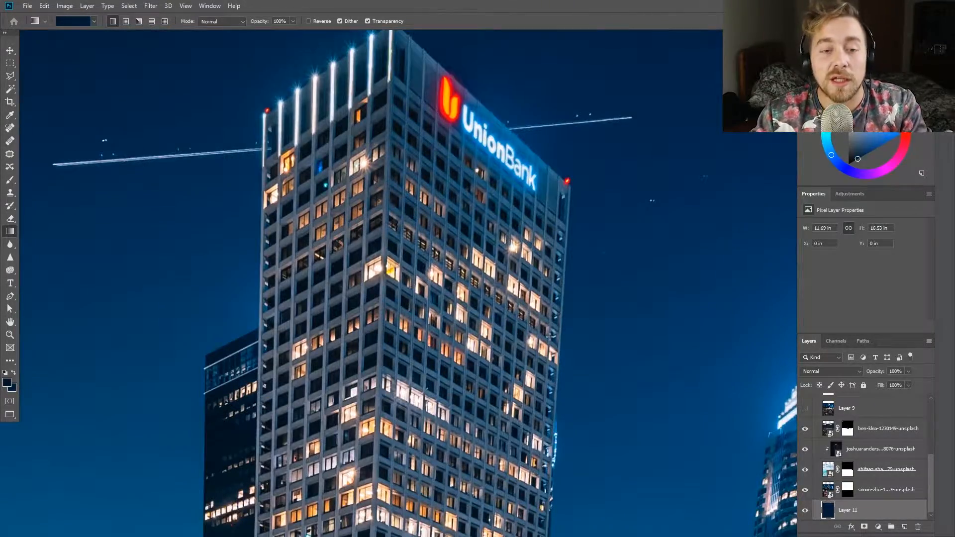
pyautogui.scroll(-8, 551, 352)
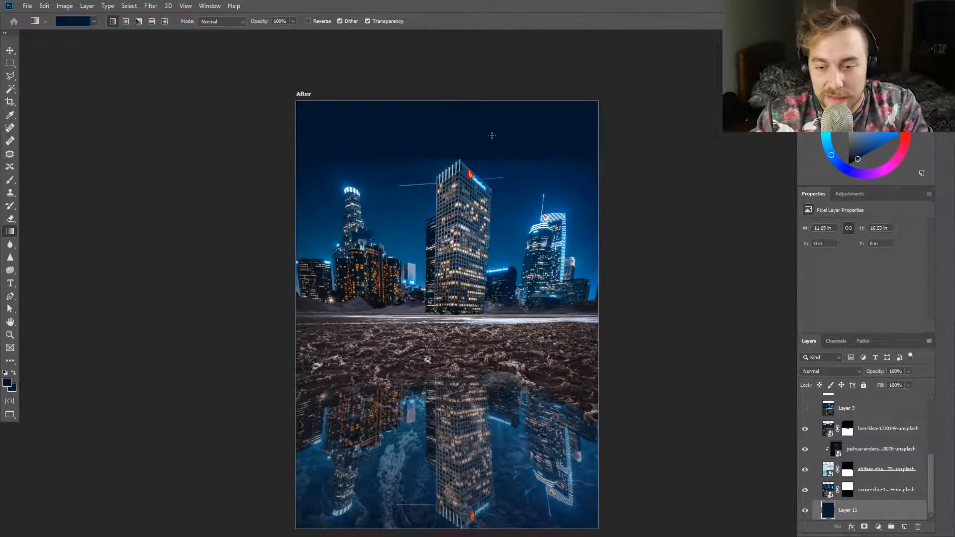
# Duplicate the city photo layer and enlarge the lower one so its sky covers the area above the skyline
pyautogui.scroll(2, 492, 136)
pyautogui.click(907, 495)
pyautogui.scroll(-1, 871, 484)
pyautogui.click(871, 487)
pyautogui.hotkey('ctrl', 't')
pyautogui.moveTo(283, 206); pyautogui.dragTo(219, 155)
pyautogui.scroll(-5, 398, 298)
pyautogui.moveTo(603, 484); pyautogui.dragTo(645, 510)
pyautogui.scroll(3, 519, 241)
pyautogui.press('Return')
# Lasso the stray left tower top in the enlarged city layer and rasterize that layer
pyautogui.press('l')
pyautogui.moveTo(305, 174); pyautogui.dragTo(304, 177)
pyautogui.click(65, 5)
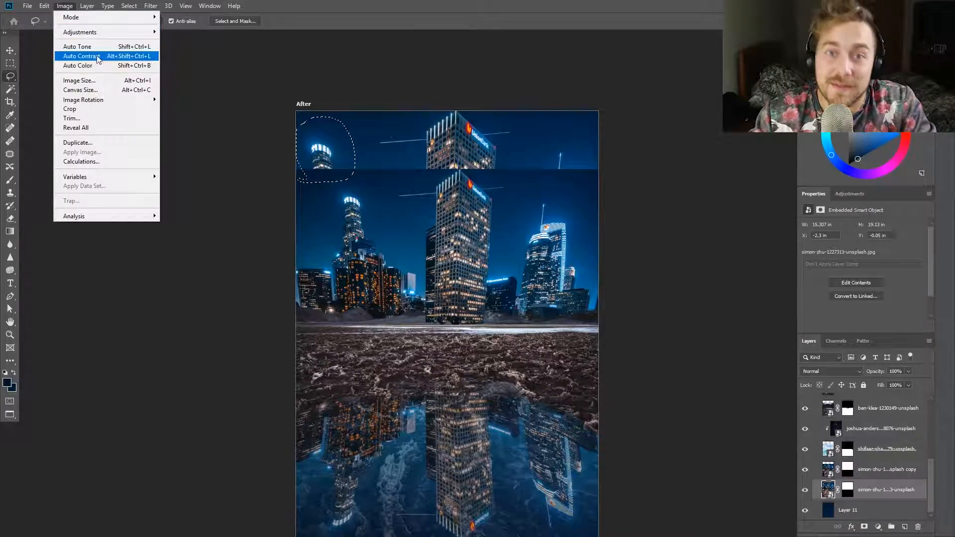
pyautogui.moveTo(45, 8)
pyautogui.click(11, 183)
pyautogui.click(514, 62)
pyautogui.press('Return')
# Remove the lassoed tower top with Content-Aware Fill, output to a new layer
pyautogui.click(45, 6)
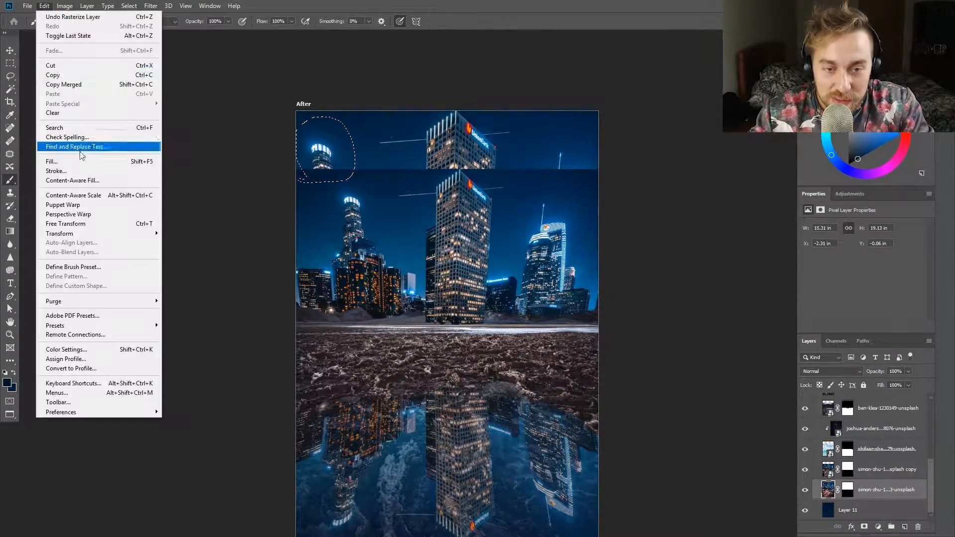
pyautogui.click(73, 181)
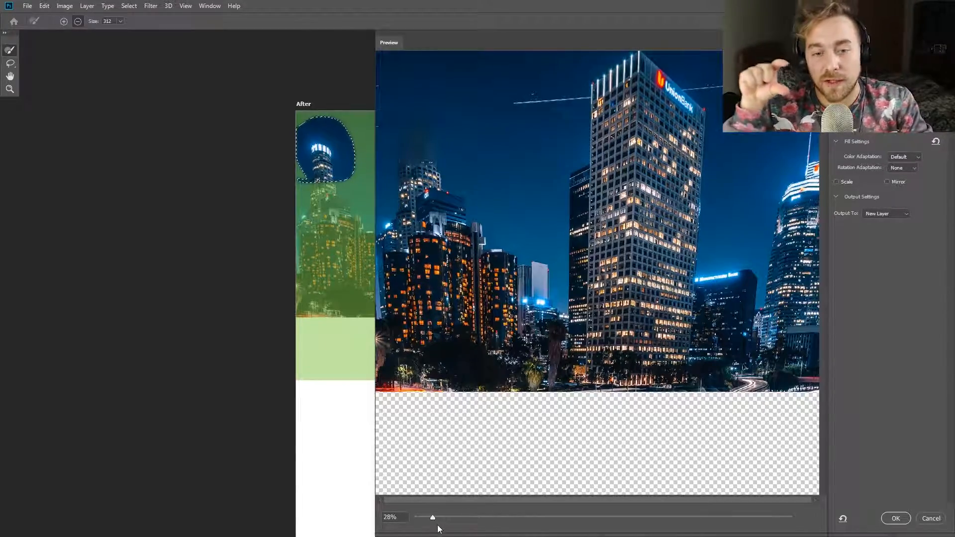
pyautogui.click(899, 519)
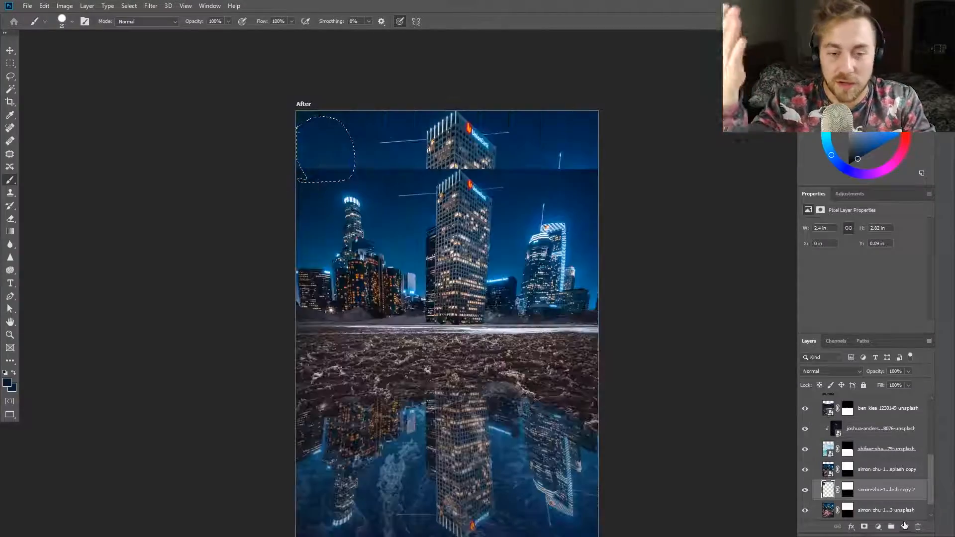
# Marquee a horizontal sky strip above the left tower and copy it from the enlarged city layer to a new layer
pyautogui.scroll(5, 353, 258)
pyautogui.click(879, 512)
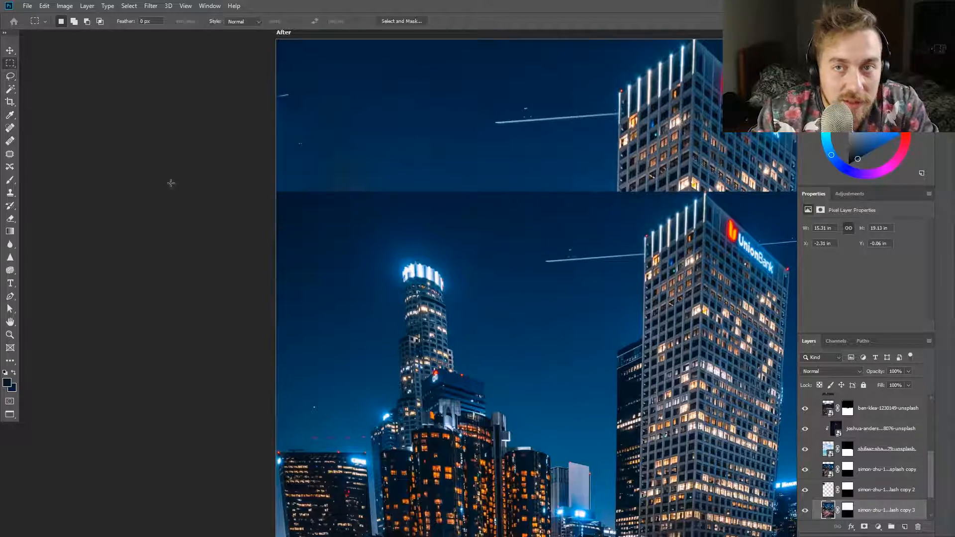
pyautogui.moveTo(602, 182); pyautogui.dragTo(602, 183)
pyautogui.hotkey('ctrl', 'j')
pyautogui.hotkey('ctrl', 't')
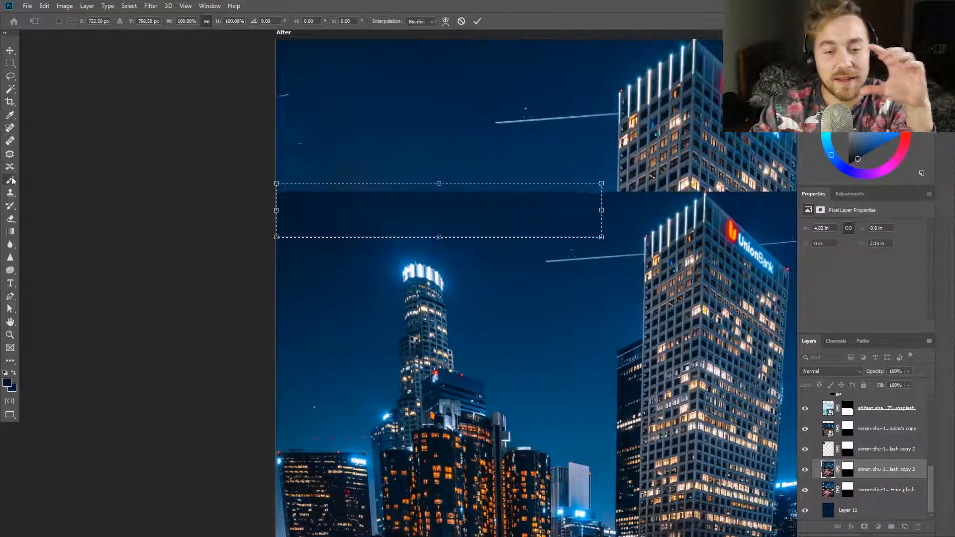
# Hide the content-aware fill layer and check which city layer holds the original-size skyline
pyautogui.click(14, 180)
pyautogui.click(828, 450)
pyautogui.click(805, 449)
pyautogui.click(829, 469)
pyautogui.click(805, 430)
pyautogui.click(805, 429)
pyautogui.click(828, 430)
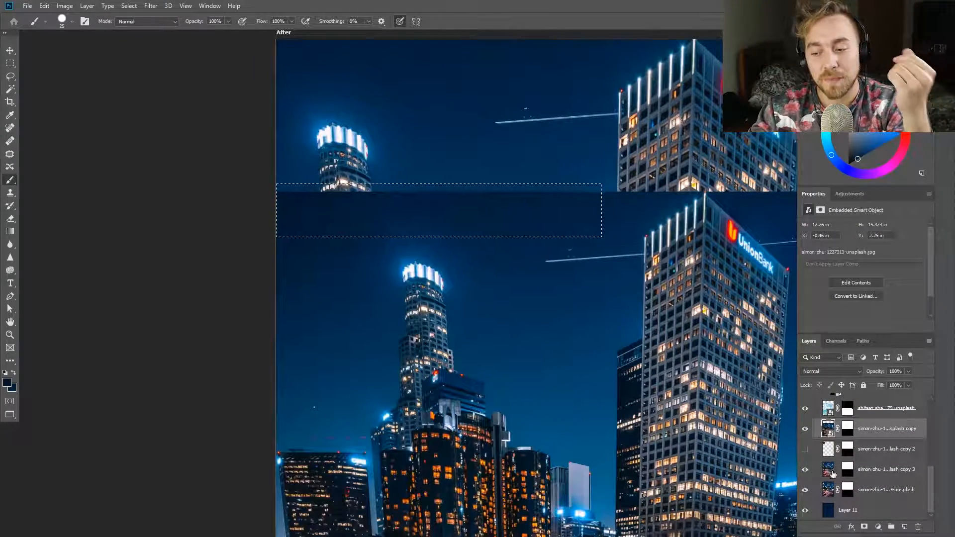
pyautogui.click(832, 471)
pyautogui.hotkey('ctrl', 't')
pyautogui.moveTo(439, 184); pyautogui.dragTo(440, 162)
pyautogui.moveTo(467, 179); pyautogui.dragTo(525, 81)
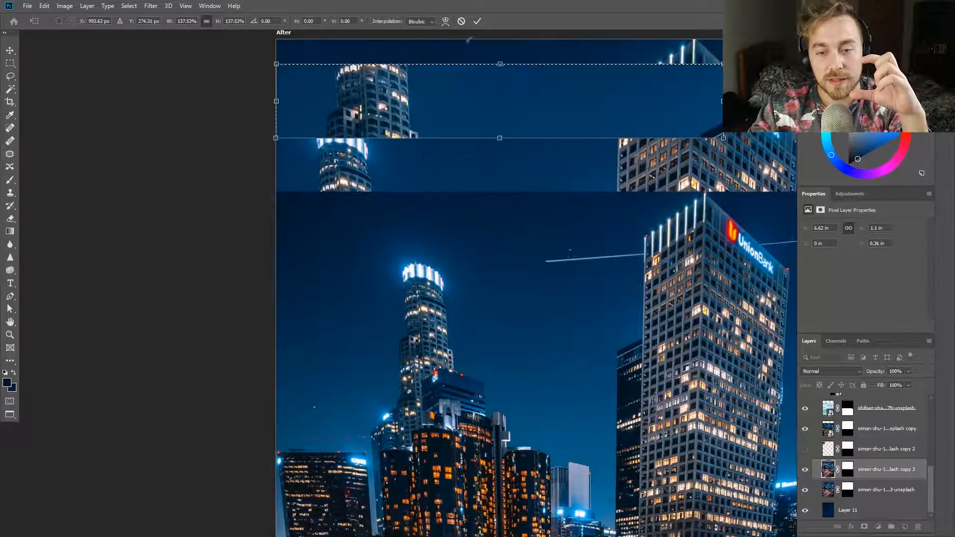
pyautogui.press('Escape')
# Clear the enlarged city layer and the copied sky strip from view above the original skyline
pyautogui.scroll(-3, 617, 264)
pyautogui.click(806, 429)
pyautogui.click(806, 470)
pyautogui.click(806, 491)
pyautogui.click(806, 470)
pyautogui.scroll(-3, 687, 397)
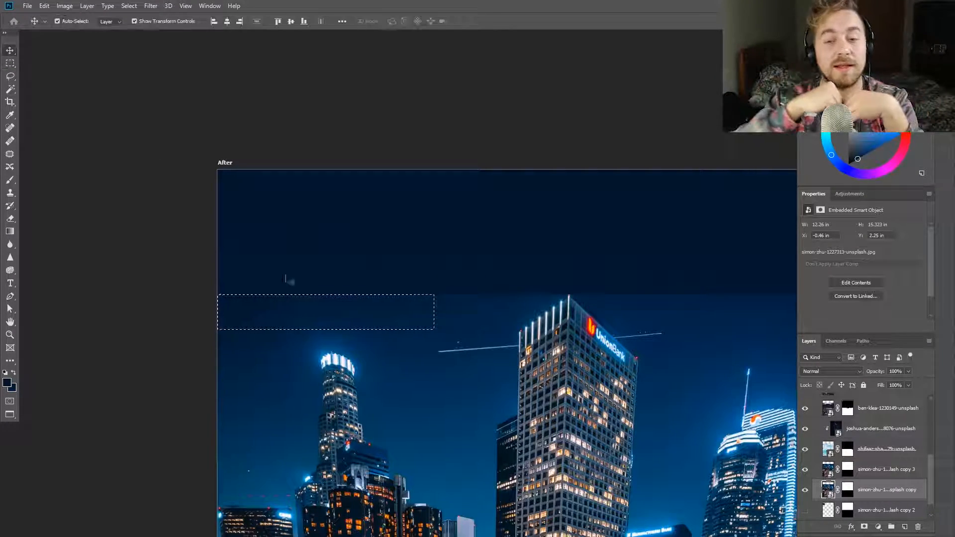
# Stretch the selected sky strip above the left tower up to the canvas top and raise its layer one level
pyautogui.hotkey('ctrl', 't')
pyautogui.moveTo(326, 295); pyautogui.dragTo(328, 168)
pyautogui.press('Return')
pyautogui.hotkey('ctrl', ']')
pyautogui.scroll(-4, 592, 371)
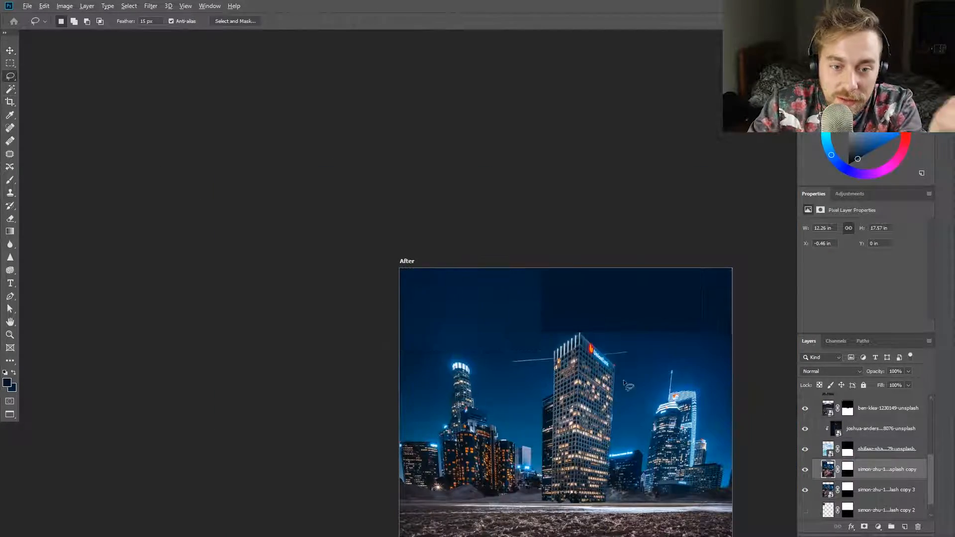
# Place a piece of the extended sky over the dark area above the central and right towers and transform it
pyautogui.scroll(3, 624, 383)
pyautogui.press('v')
pyautogui.moveTo(290, 200)
pyautogui.mouseDown()
pyautogui.moveTo(595, 191)
pyautogui.moveTo(477, 194)
pyautogui.moveTo(551, 207)
pyautogui.mouseUp()
pyautogui.hotkey('ctrl', 't')
pyautogui.rightClick(566, 186)
pyautogui.click(596, 316)
pyautogui.press('Return')
# Marquee another patch of sky on the stretched city copy and free-transform it to extend the sky
pyautogui.click(828, 490)
pyautogui.scroll(-4, 516, 308)
pyautogui.press('m')
pyautogui.moveTo(496, 182)
pyautogui.mouseDown()
pyautogui.moveTo(461, 248)
pyautogui.moveTo(303, 241)
pyautogui.moveTo(323, 240)
pyautogui.mouseUp()
pyautogui.hotkey('ctrl', 't')
pyautogui.press('Return')
# Paint the stretched city copy's mask with a large soft brush at 30% opacity to blend the sky around the left tower
pyautogui.click(887, 490)
pyautogui.scroll(-3, 354, 232)
pyautogui.scroll(4, 272, 271)
pyautogui.press('b')
pyautogui.click(848, 490)
pyautogui.moveTo(342, 337); pyautogui.dragTo(371, 333)
pyautogui.moveTo(408, 373); pyautogui.dragTo(388, 323)
pyautogui.scroll(5, 318, 286)
pyautogui.moveTo(346, 268); pyautogui.dragTo(278, 272)
pyautogui.press('x')
pyautogui.moveTo(295, 321)
pyautogui.mouseDown()
pyautogui.moveTo(552, 335)
pyautogui.moveTo(339, 307)
pyautogui.moveTo(487, 359)
pyautogui.mouseUp()
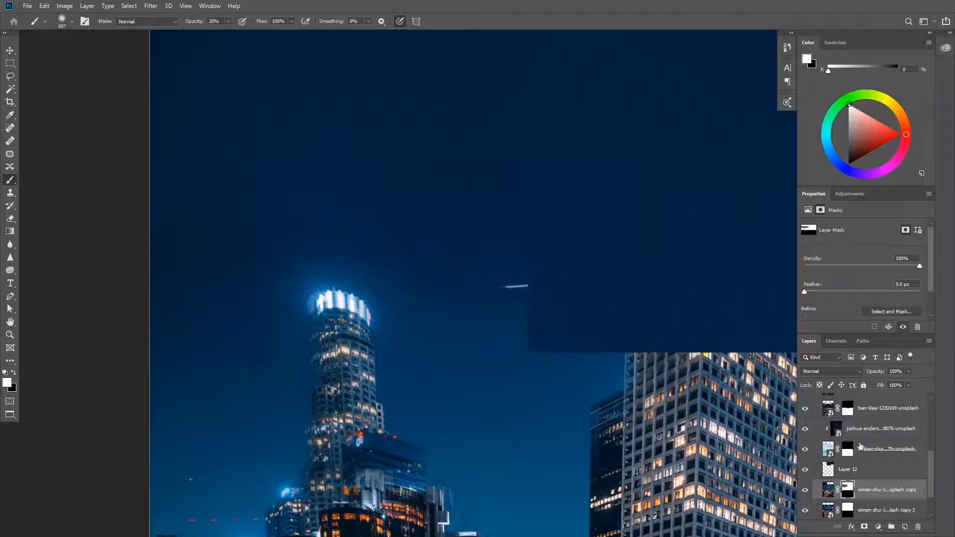
# Add a mask to Layer 12 and blend its sky patch edges around the central tower with a 30% opacity soft brush
pyautogui.click(876, 470)
pyautogui.click(865, 527)
pyautogui.moveTo(660, 413); pyautogui.dragTo(300, 403)
pyautogui.press('x')
pyautogui.moveTo(502, 374)
pyautogui.mouseDown()
pyautogui.moveTo(224, 352)
pyautogui.moveTo(501, 363)
pyautogui.moveTo(117, 362)
pyautogui.mouseUp()
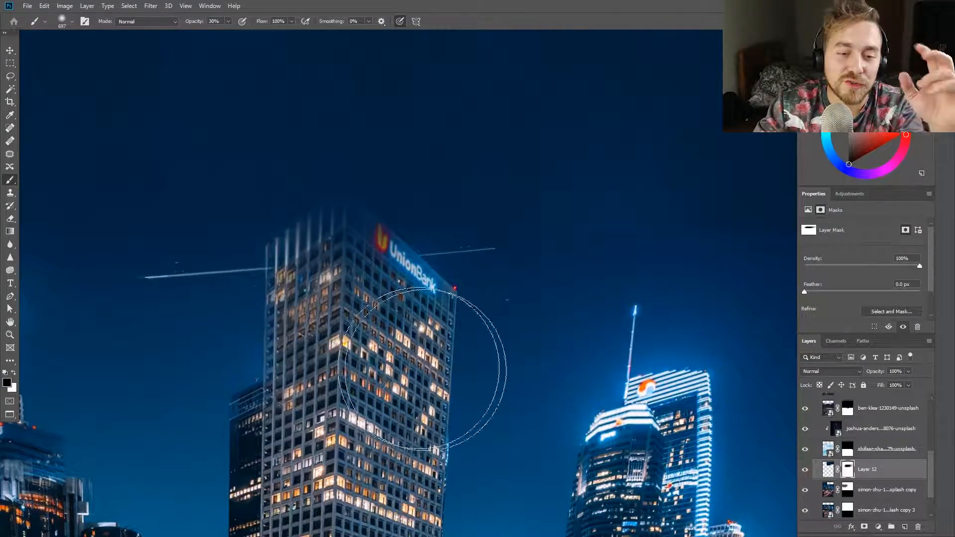
pyautogui.scroll(-4, 149, 359)
pyautogui.scroll(4, 95, 286)
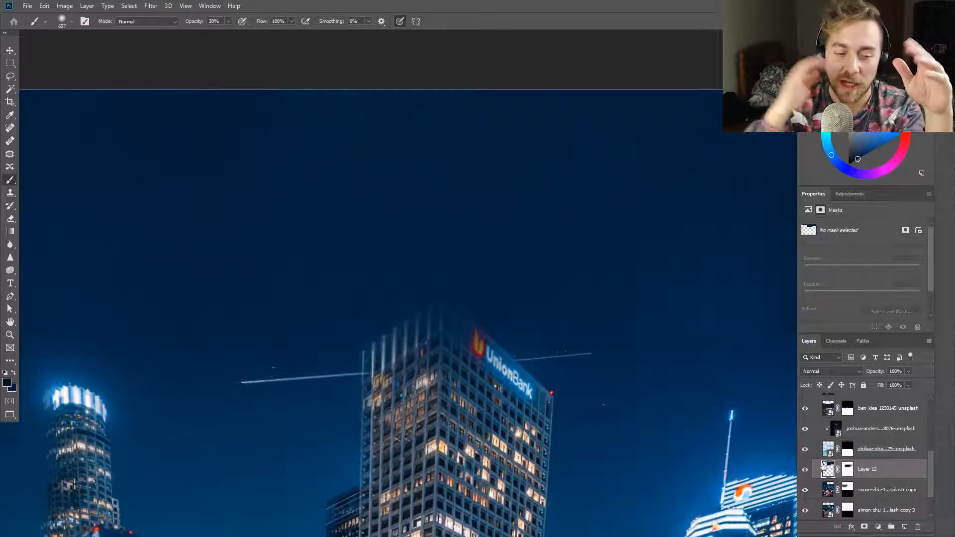
pyautogui.click(848, 470)
pyautogui.moveTo(189, 238); pyautogui.dragTo(185, 194)
pyautogui.scroll(-3, 98, 407)
# Paint Layer 12's mask with a small brush at 100% opacity to uncover the UnionBank tower's roof edge and sign
pyautogui.scroll(5, 242, 445)
pyautogui.moveTo(321, 340); pyautogui.dragTo(194, 332)
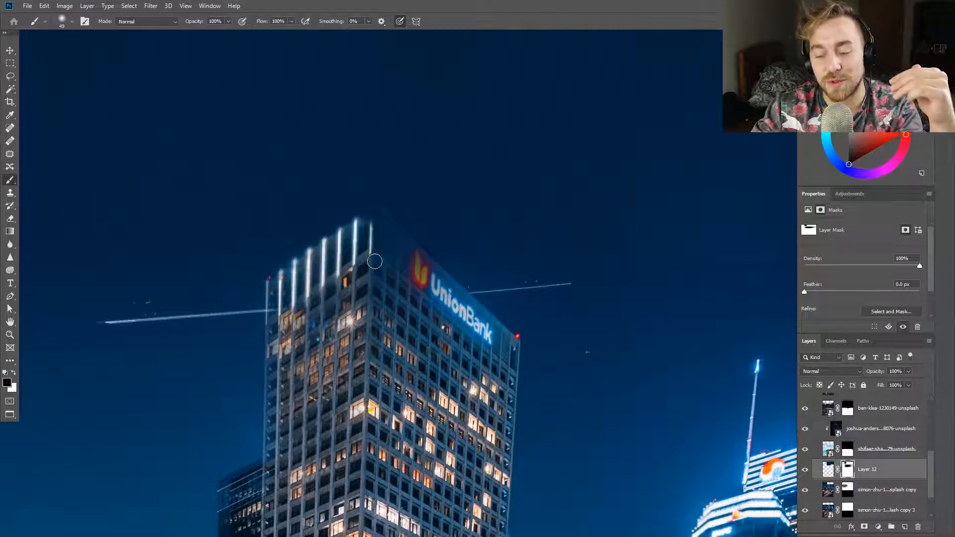
pyautogui.moveTo(376, 219); pyautogui.dragTo(409, 283)
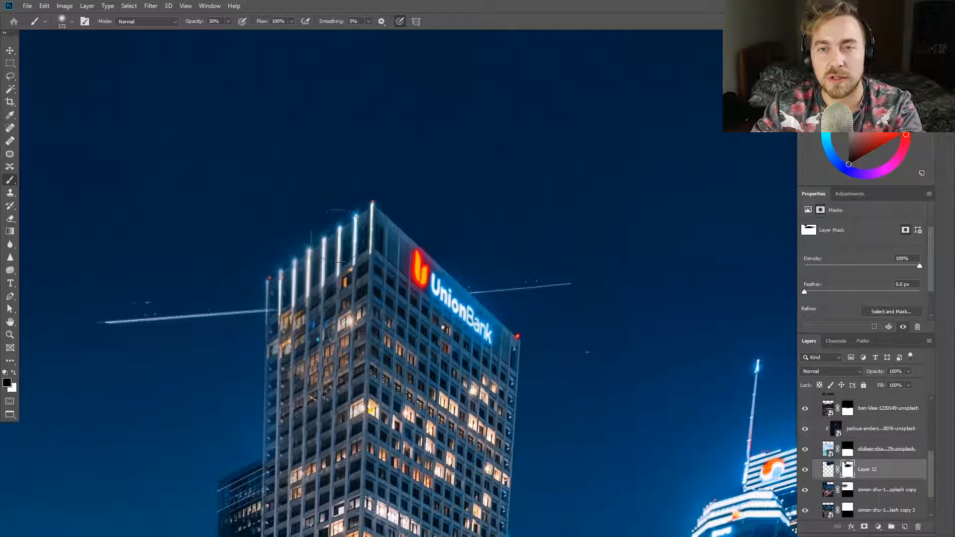
pyautogui.scroll(-5, 149, 260)
pyautogui.scroll(4, 440, 293)
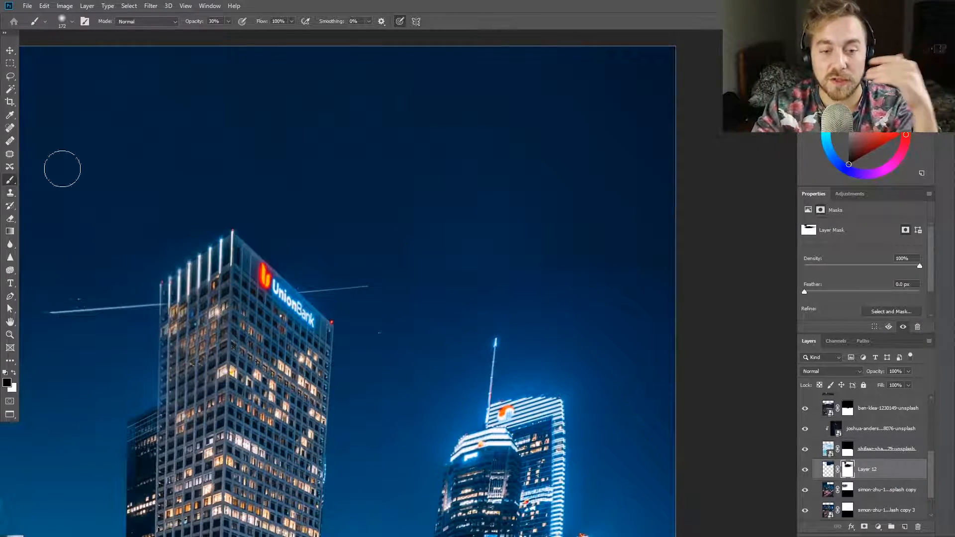
pyautogui.scroll(-8, 442, 234)
pyautogui.scroll(3, 468, 359)
pyautogui.scroll(5, 419, 336)
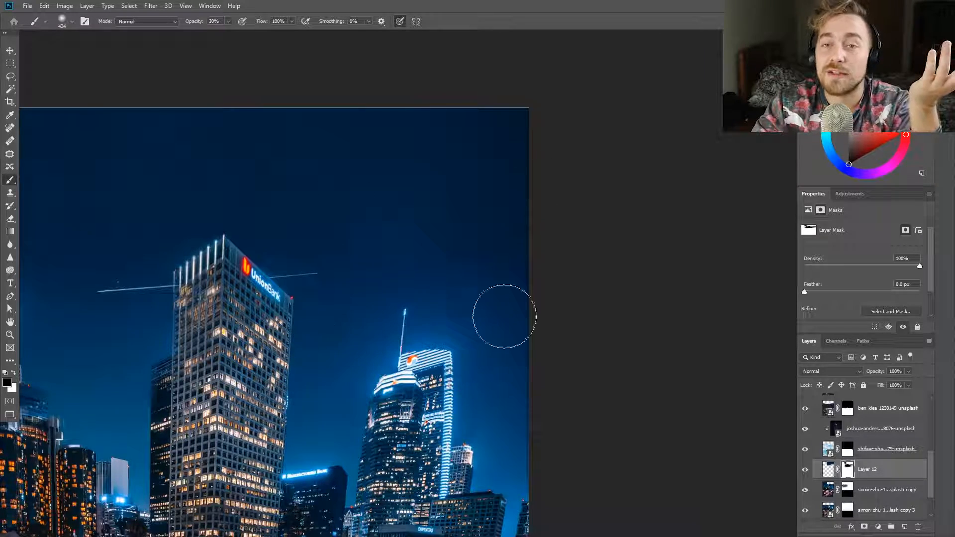
# Take up the Patch tool and stamp all visible layers into a new merged layer above the composite
pyautogui.click(10, 156)
pyautogui.moveTo(346, 219); pyautogui.dragTo(352, 214)
pyautogui.moveTo(346, 158); pyautogui.dragTo(353, 333)
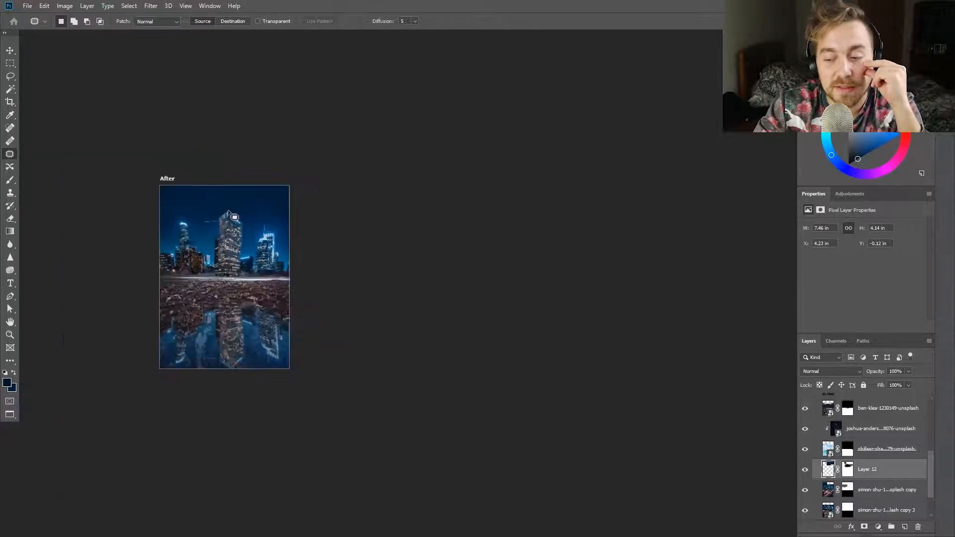
pyautogui.hotkey('ctrl', '+')
pyautogui.hotkey('ctrl', '+')
pyautogui.hotkey('ctrl', '+')
pyautogui.hotkey('ctrl', 'alt', 'shift', 'e')
# Patch the uneven sky areas above the left and central towers with smoother nearby sky
pyautogui.moveTo(154, 239); pyautogui.dragTo(154, 291)
pyautogui.moveTo(248, 267)
pyautogui.mouseDown()
pyautogui.moveTo(245, 345)
pyautogui.moveTo(235, 335)
pyautogui.mouseUp()
pyautogui.moveTo(233, 333)
pyautogui.mouseDown()
pyautogui.moveTo(359, 256)
pyautogui.moveTo(411, 273)
pyautogui.mouseUp()
pyautogui.moveTo(366, 279); pyautogui.dragTo(393, 397)
pyautogui.moveTo(460, 248)
pyautogui.mouseDown()
pyautogui.moveTo(481, 237)
pyautogui.moveTo(460, 248)
pyautogui.mouseUp()
pyautogui.moveTo(454, 261); pyautogui.dragTo(367, 401)
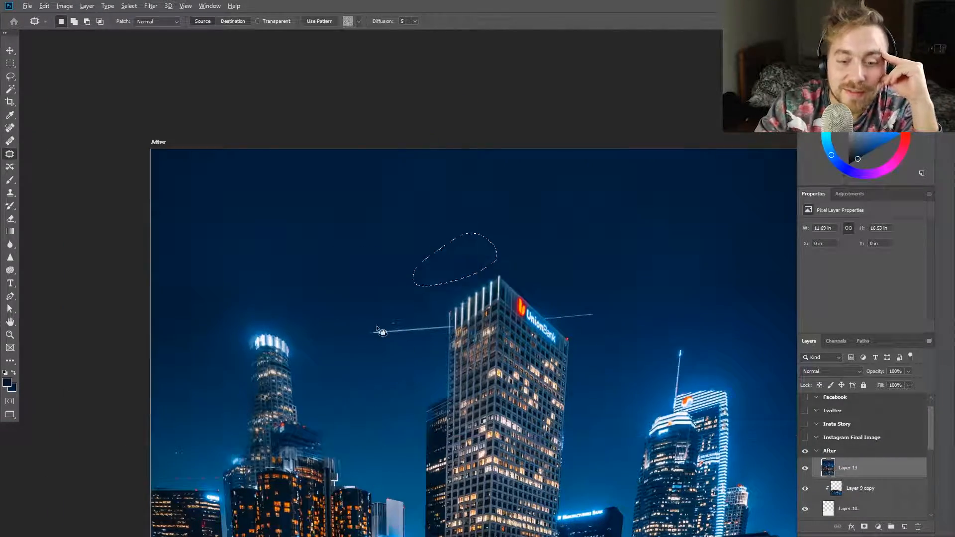
pyautogui.hotkey('ctrl', 'd')
# Patch out the light trail beside the UnionBank sign and clean the sky around the tower's roof
pyautogui.scroll(6, 532, 267)
pyautogui.moveTo(331, 266); pyautogui.dragTo(429, 298)
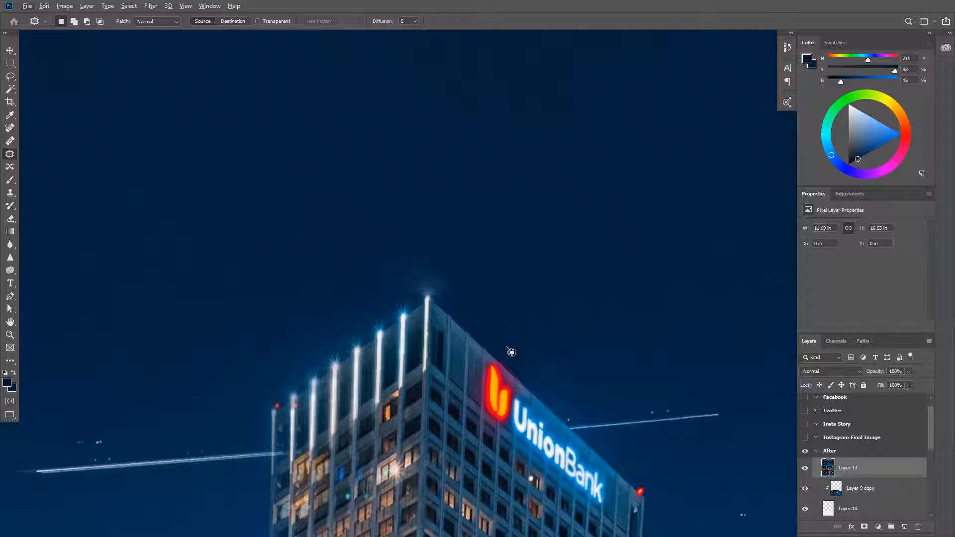
pyautogui.scroll(5, 570, 427)
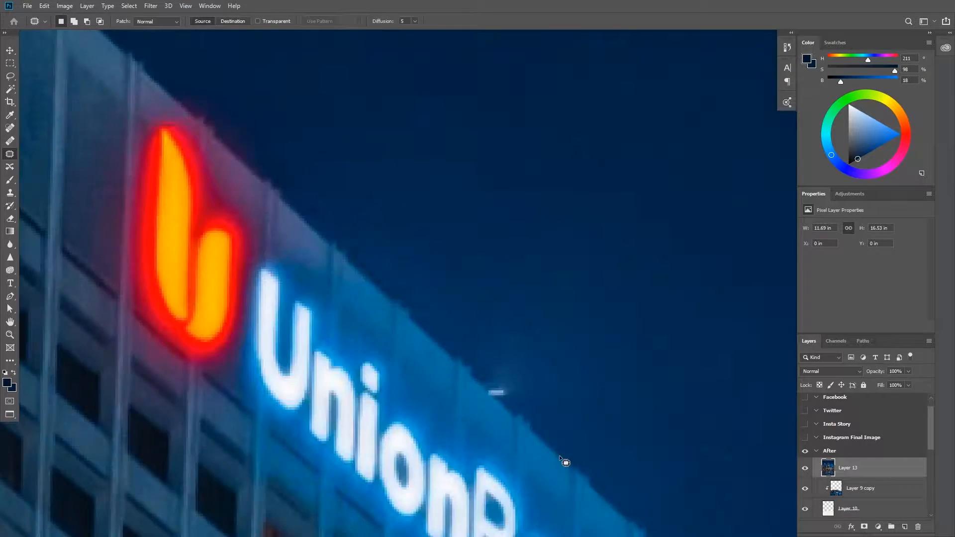
pyautogui.hotkey('ctrl', 'd')
pyautogui.scroll(-4, 528, 239)
pyautogui.scroll(1, 209, 238)
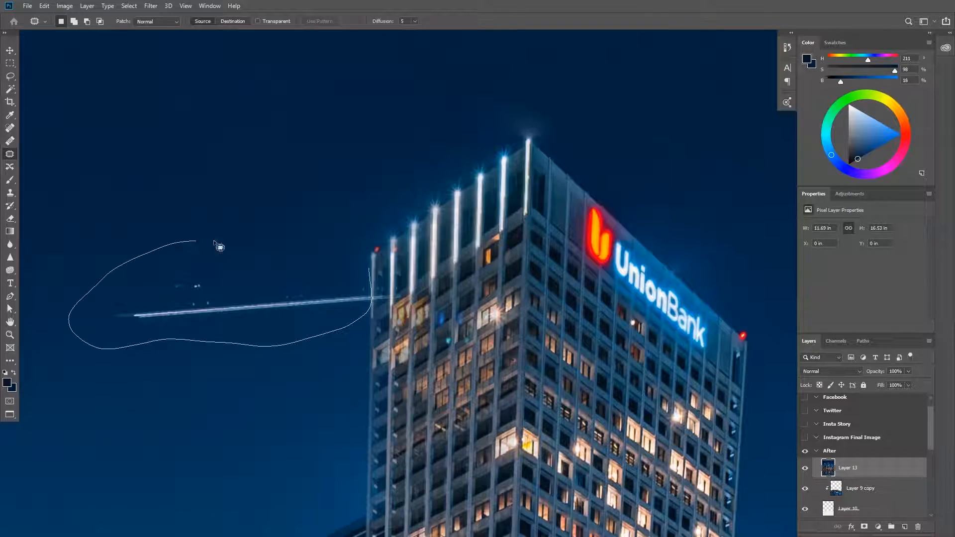
# Patch out the light trail and stray specks on the left side of the UnionBank tower
pyautogui.moveTo(163, 247); pyautogui.dragTo(368, 269)
pyautogui.moveTo(239, 303); pyautogui.dragTo(275, 414)
pyautogui.hotkey('ctrl', 'd')
pyautogui.scroll(-5, 369, 351)
pyautogui.scroll(3, 622, 370)
# Patch the uneven sky above the right tower, replacing the dark smudge near the canvas edge
pyautogui.moveTo(415, 214); pyautogui.dragTo(417, 213)
pyautogui.moveTo(397, 257); pyautogui.dragTo(499, 272)
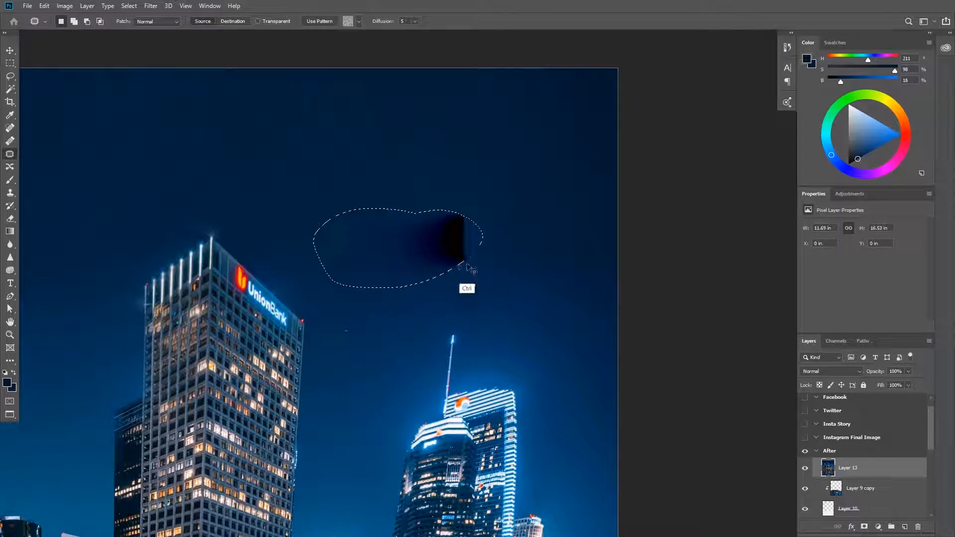
pyautogui.moveTo(395, 239); pyautogui.dragTo(386, 250)
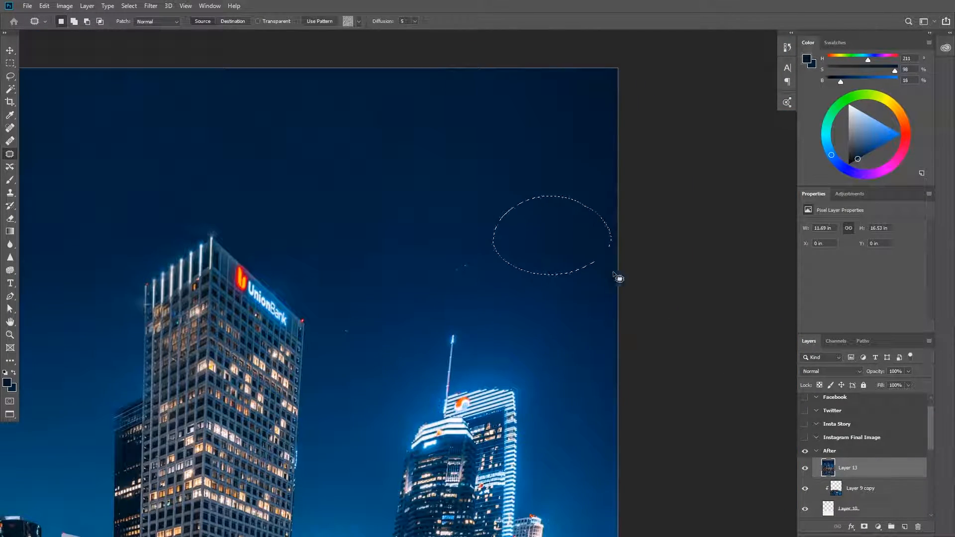
pyautogui.scroll(-4, 437, 270)
pyautogui.scroll(4, 316, 285)
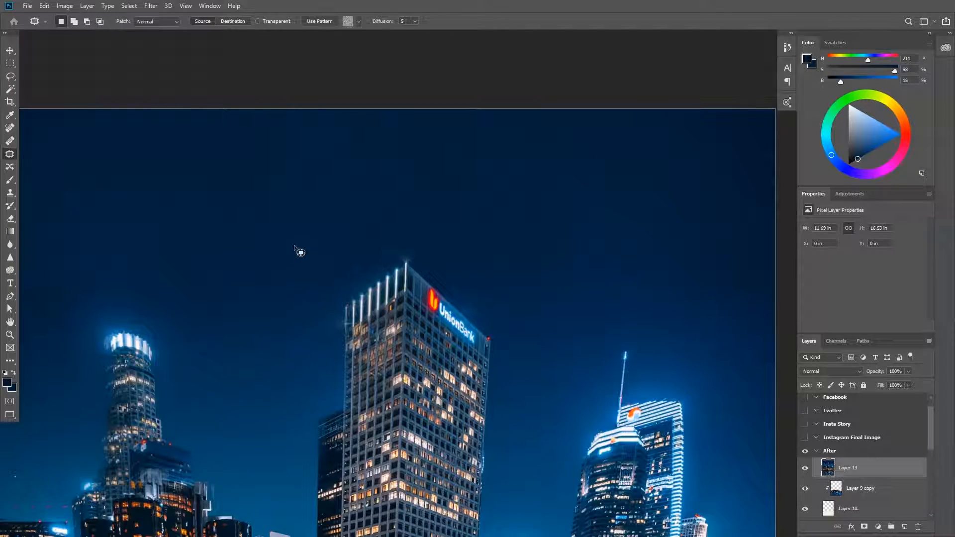
# Patch the blotchy sky between the left and central towers and along the canvas edge beside the left tower
pyautogui.moveTo(247, 338); pyautogui.dragTo(241, 305)
pyautogui.hotkey('ctrl', 'd')
pyautogui.scroll(-4, 240, 306)
pyautogui.scroll(5, 161, 339)
pyautogui.moveTo(388, 149); pyautogui.dragTo(384, 142)
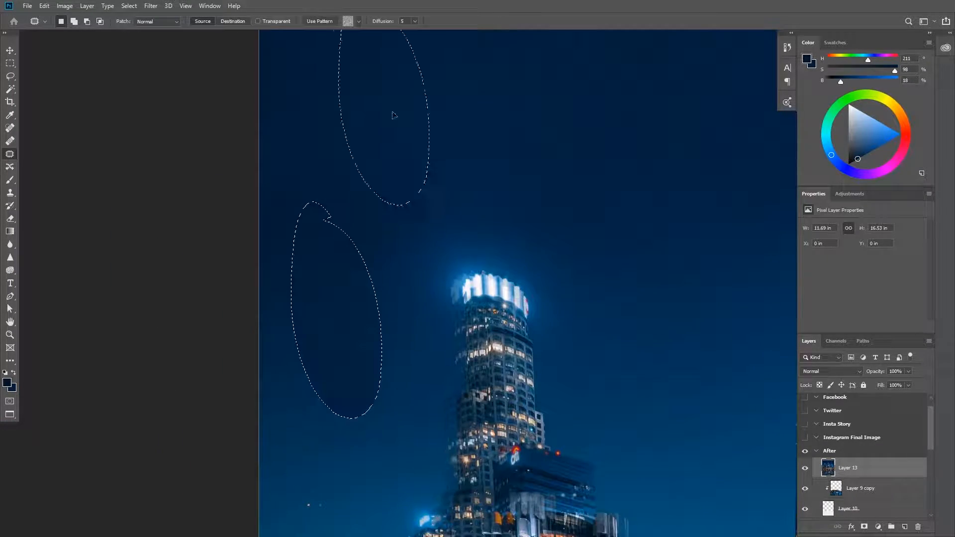
pyautogui.scroll(4, 398, 279)
pyautogui.moveTo(368, 64); pyautogui.dragTo(364, 56)
pyautogui.hotkey('ctrl', 'd')
pyautogui.scroll(-6, 567, 264)
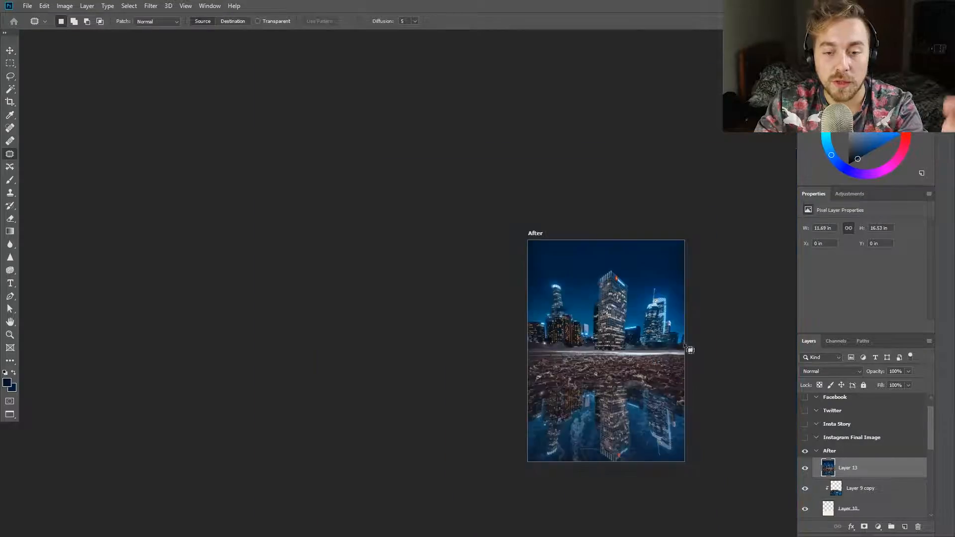
# Patch one more uneven area in the upper sky and clear the selection
pyautogui.scroll(4, 647, 343)
pyautogui.moveTo(330, 86); pyautogui.dragTo(298, 177)
pyautogui.hotkey('ctrl', 'd')
pyautogui.scroll(3, 493, 256)
# Toggle the merged layer's visibility to compare the retouched sky with the layers beneath it
pyautogui.click(806, 468)
pyautogui.scroll(-10, 815, 452)
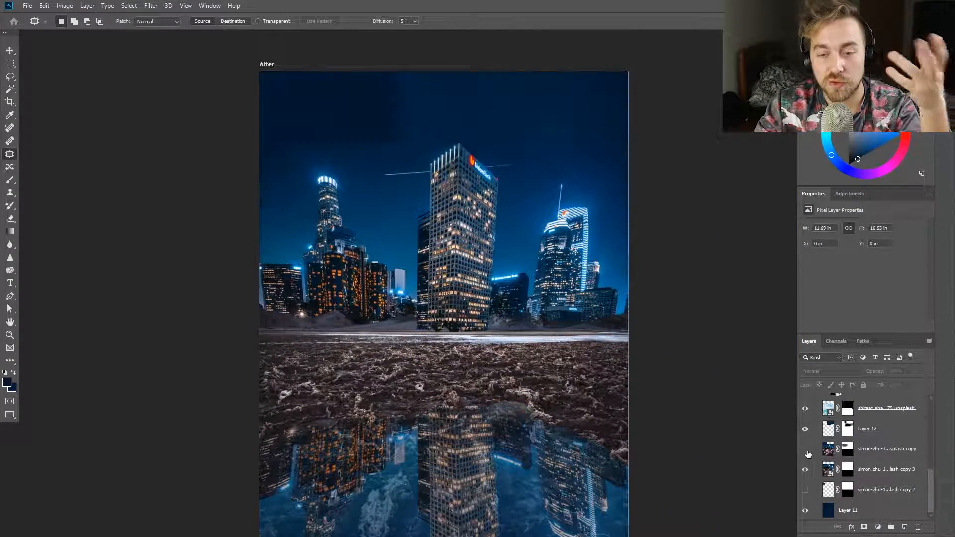
pyautogui.scroll(5, 807, 454)
pyautogui.click(806, 406)
pyautogui.scroll(-5, 806, 452)
pyautogui.scroll(3, 811, 455)
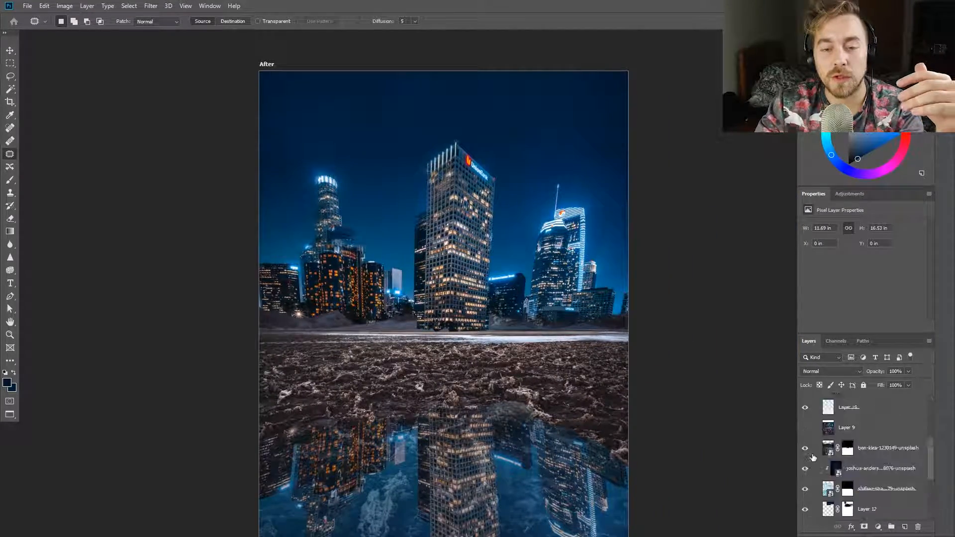
# Hide the merged layer, place a duplicate of the skyline smart object high in the After layer stack and try a brush stroke across the horizon
pyautogui.scroll(4, 813, 458)
pyautogui.click(806, 469)
pyautogui.scroll(-5, 810, 463)
pyautogui.click(806, 496)
pyautogui.click(805, 496)
pyautogui.click(886, 499)
pyautogui.scroll(5, 846, 503)
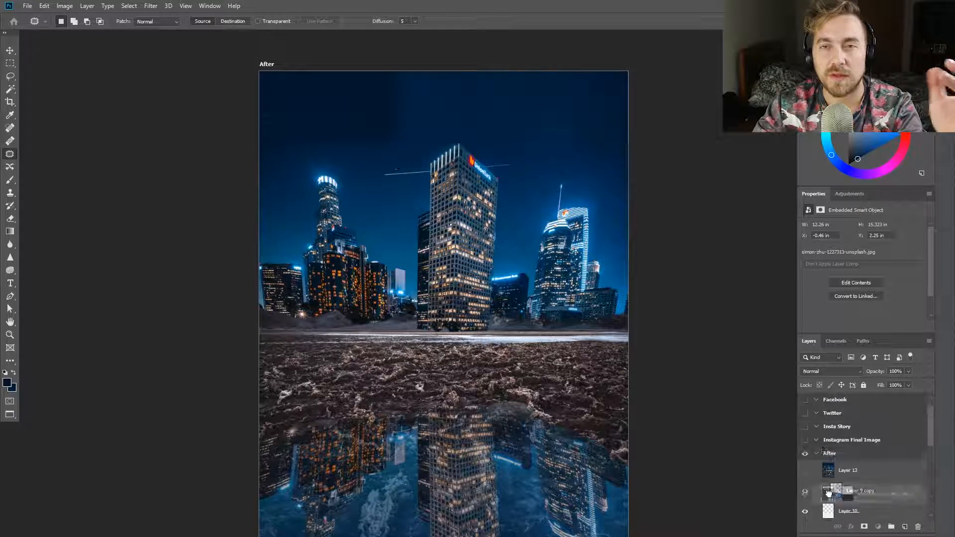
pyautogui.moveTo(834, 506); pyautogui.dragTo(829, 461)
pyautogui.click(847, 470)
pyautogui.click(10, 180)
pyautogui.moveTo(266, 357); pyautogui.dragTo(333, 358)
pyautogui.hotkey('ctrl', 'z')
# Delete the masked photo layer and the photo layer clipped to it, just above Layer 12
pyautogui.scroll(-3, 872, 460)
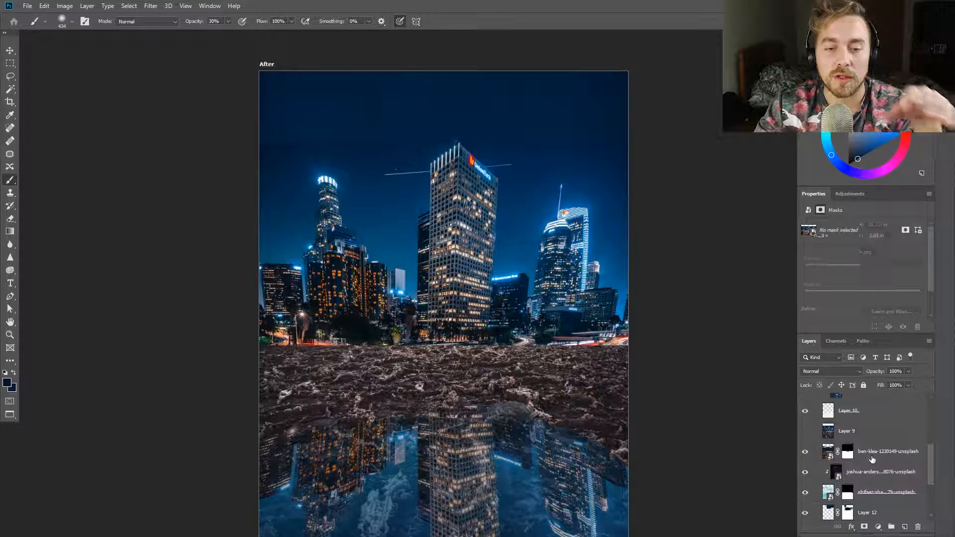
pyautogui.click(872, 459)
pyautogui.scroll(-3, 869, 472)
pyautogui.click(878, 432)
pyautogui.keyDown('shift'); pyautogui.click(883, 452); pyautogui.keyUp('shift')
pyautogui.press('Delete')
pyautogui.scroll(2, 868, 458)
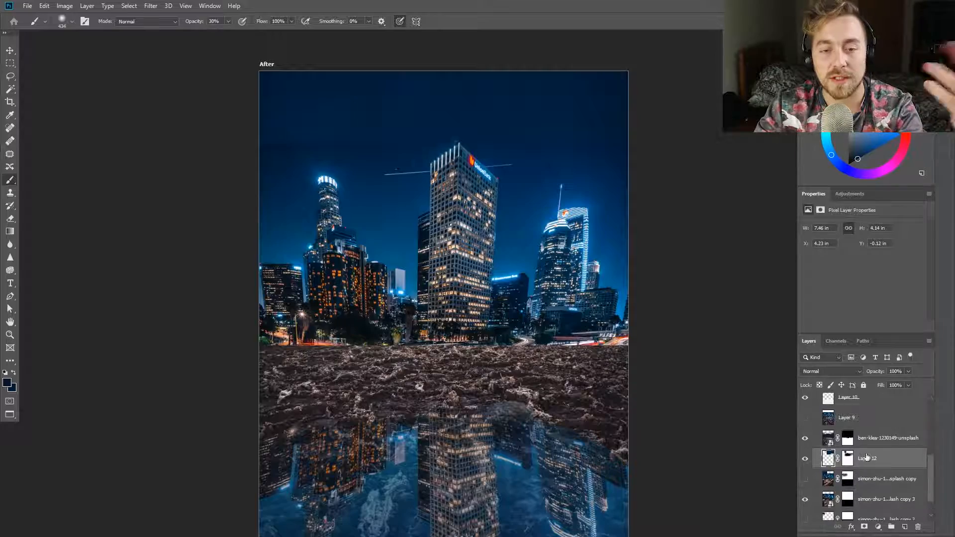
# Move the duplicated skyline smart object directly beneath the masked ground photo layer
pyautogui.click(869, 439)
pyautogui.scroll(2, 871, 438)
pyautogui.keyDown('ctrl'); pyautogui.click(875, 434); pyautogui.keyUp('ctrl')
pyautogui.scroll(2, 876, 434)
pyautogui.keyDown('ctrl'); pyautogui.click(864, 457); pyautogui.keyUp('ctrl')
pyautogui.moveTo(861, 457)
pyautogui.mouseDown()
pyautogui.moveTo(859, 429)
pyautogui.moveTo(870, 486)
pyautogui.mouseUp()
# Paint black at 100% opacity on the duplicated skyline's mask over the light trail beside the central tower
pyautogui.click(15, 76)
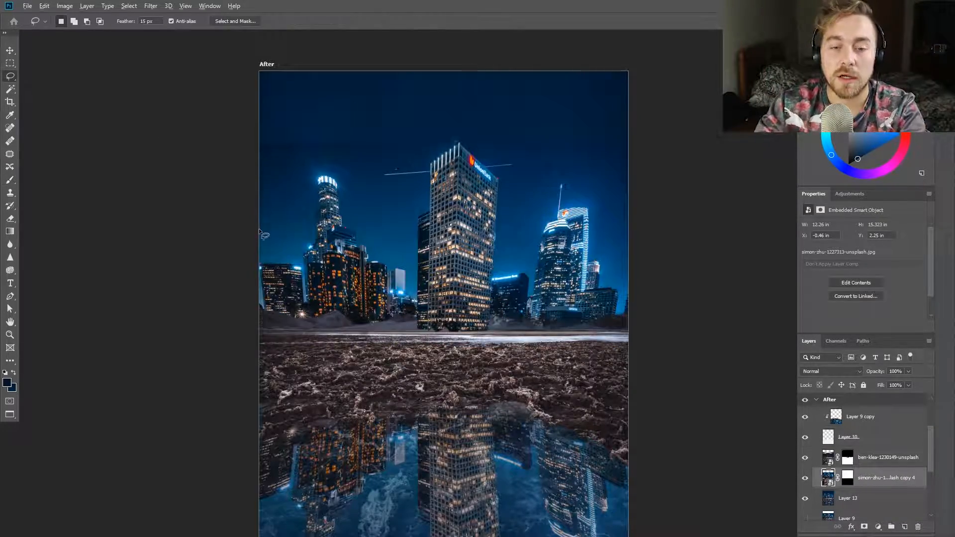
pyautogui.scroll(6, 423, 152)
pyautogui.press('b')
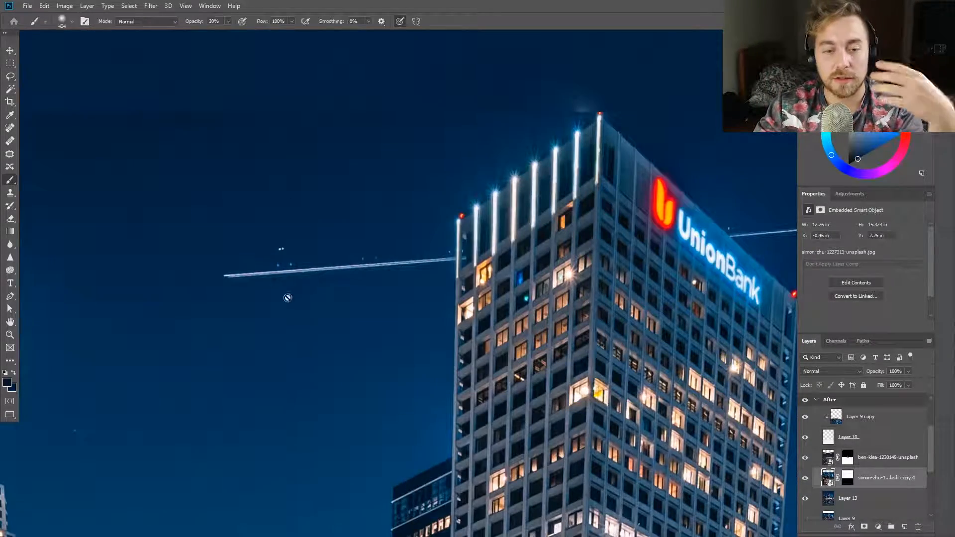
pyautogui.click(848, 478)
pyautogui.moveTo(220, 263); pyautogui.dragTo(136, 261)
pyautogui.scroll(-5, 202, 227)
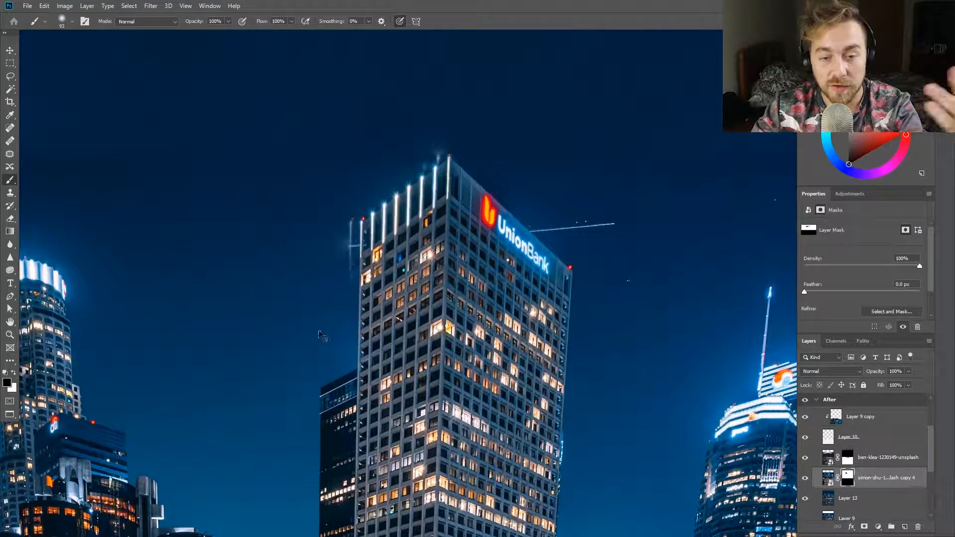
# Undo the trail masking and the recent layer duplication and deletion
pyautogui.scroll(-10, 311, 234)
pyautogui.scroll(1, 221, 199)
pyautogui.scroll(-1, 840, 410)
pyautogui.hotkey('ctrl', 'z')
pyautogui.hotkey('ctrl', 'z')
pyautogui.hotkey('ctrl', 'z')
pyautogui.hotkey('ctrl', 'z')
pyautogui.hotkey('ctrl', 'z')
pyautogui.hotkey('ctrl', 'z')
pyautogui.hotkey('ctrl', 'z')
pyautogui.hotkey('ctrl', 'z')
pyautogui.hotkey('ctrl', 'z')
pyautogui.hotkey('ctrl', 'z')
# Examine the extents of the skyline copy layer and Layer 9 copy with transform controls shown
pyautogui.press('l')
pyautogui.hotkey('ctrl', 'd')
pyautogui.press('Delete')
pyautogui.scroll(-8, 846, 448)
pyautogui.click(805, 450)
pyautogui.press('v')
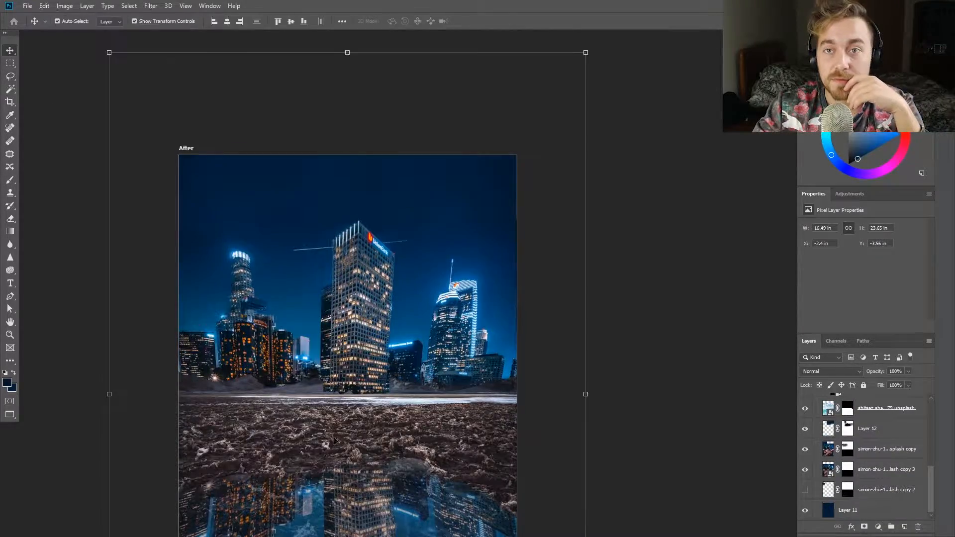
pyautogui.scroll(15, 375, 413)
pyautogui.scroll(1, 873, 455)
pyautogui.click(872, 455)
pyautogui.moveTo(343, 229); pyautogui.dragTo(356, 226)
pyautogui.scroll(-16, 339, 234)
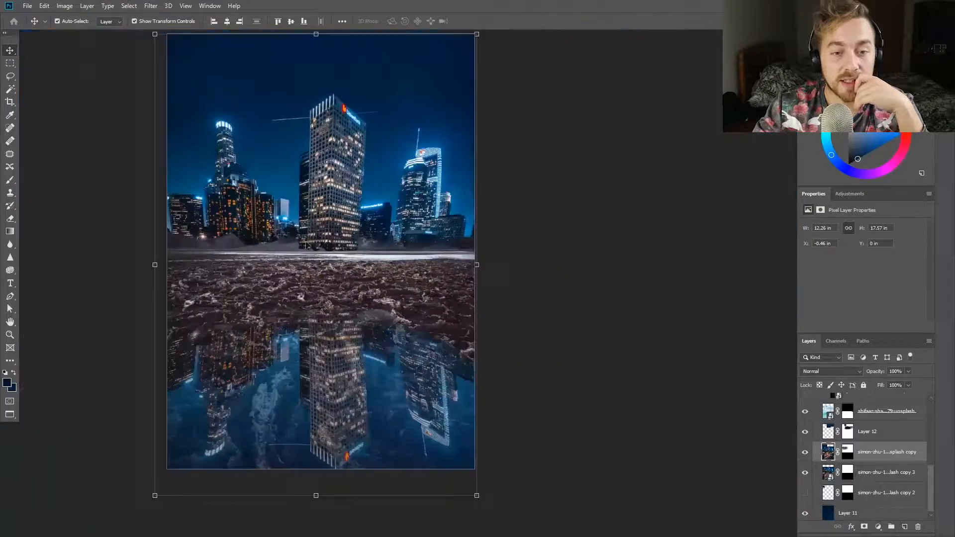
pyautogui.scroll(6, 806, 452)
pyautogui.click(846, 431)
pyautogui.scroll(4, 542, 343)
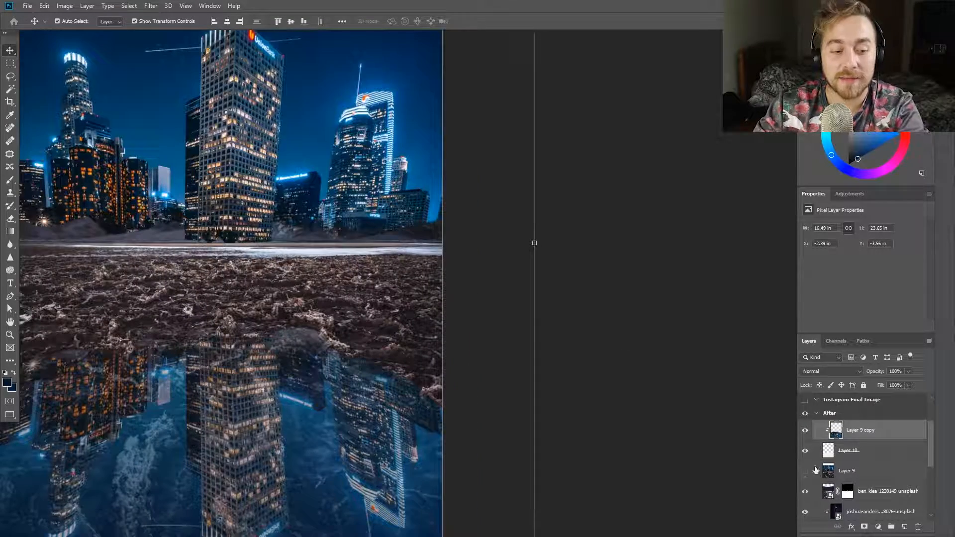
# Toggle the visibility of the ground, Layer 12 and skyline copy layers to examine what each contributes to the sky and towers
pyautogui.scroll(-3, 809, 471)
pyautogui.scroll(3, 497, 309)
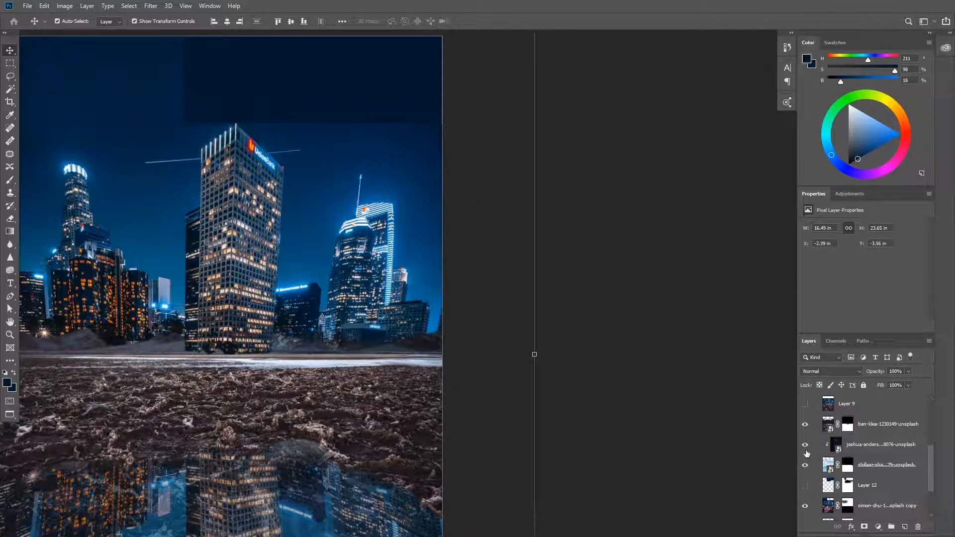
pyautogui.click(805, 464)
pyautogui.click(804, 465)
pyautogui.click(804, 425)
pyautogui.click(804, 424)
pyautogui.click(847, 426)
pyautogui.scroll(1, 833, 433)
pyautogui.scroll(-3, 829, 435)
pyautogui.click(805, 486)
pyautogui.click(805, 486)
pyautogui.click(805, 486)
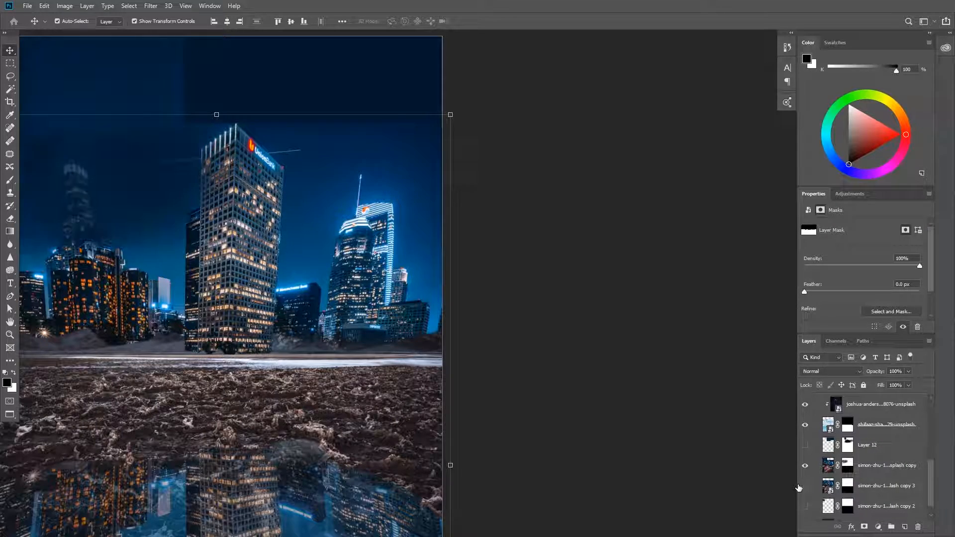
pyautogui.click(805, 486)
pyautogui.scroll(4, 120, 45)
# Patch out the light trail between the left tower and the central tower on Layer 13 and clear the selection
pyautogui.scroll(2, 821, 462)
pyautogui.click(805, 499)
pyautogui.click(848, 499)
pyautogui.scroll(2, 345, 238)
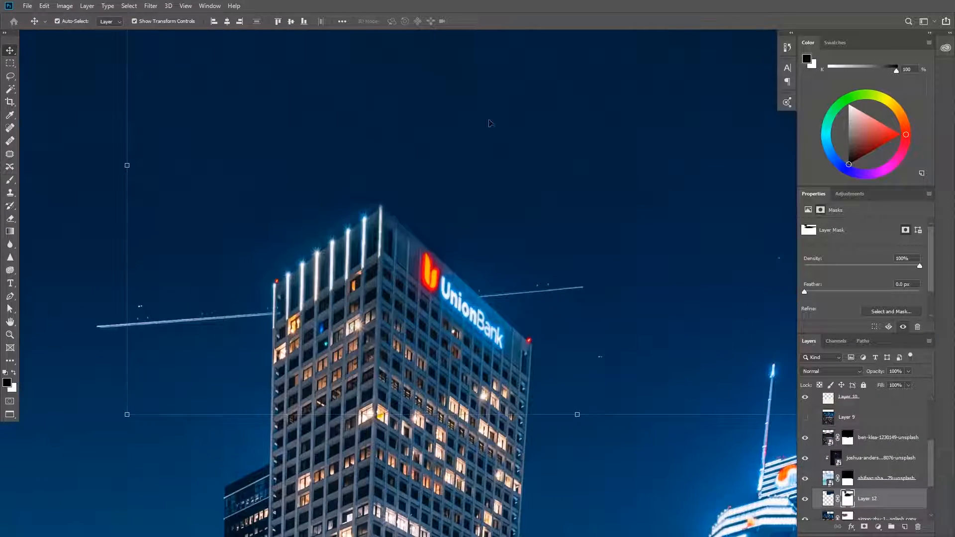
pyautogui.press('b')
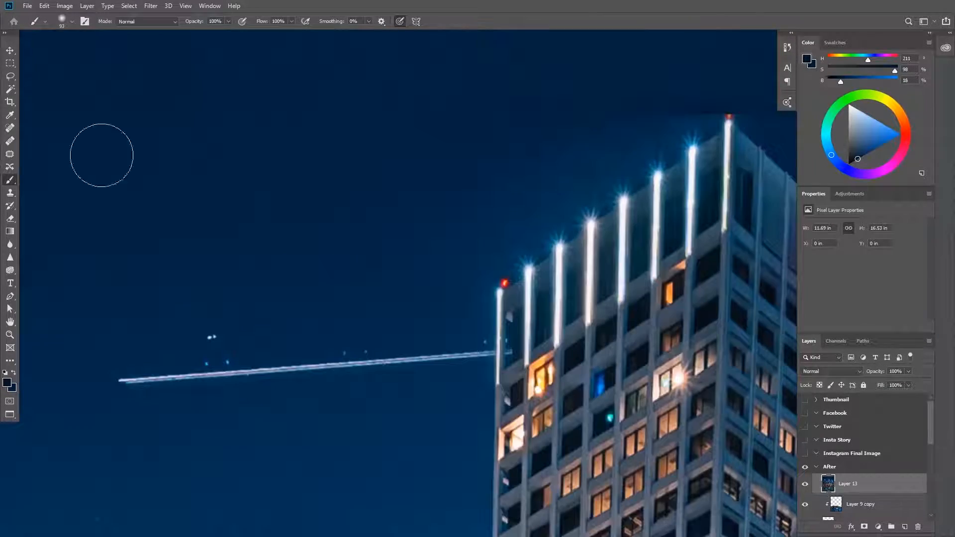
pyautogui.click(9, 156)
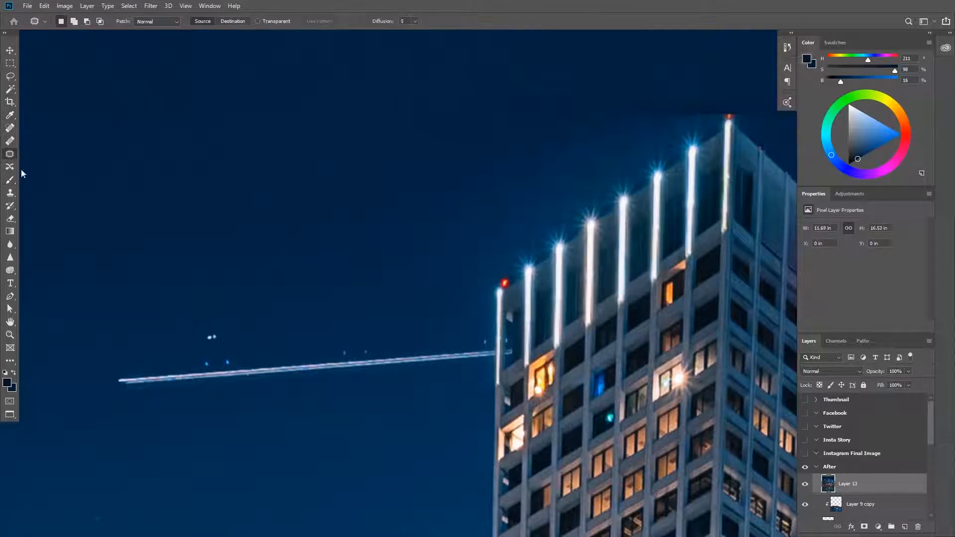
pyautogui.moveTo(255, 265); pyautogui.dragTo(492, 328)
pyautogui.moveTo(423, 356); pyautogui.dragTo(423, 306)
pyautogui.hotkey('ctrl', 'd')
# Patch out the light trail on the far side of the central tower, beside the UnionBank sign
pyautogui.scroll(3, 730, 159)
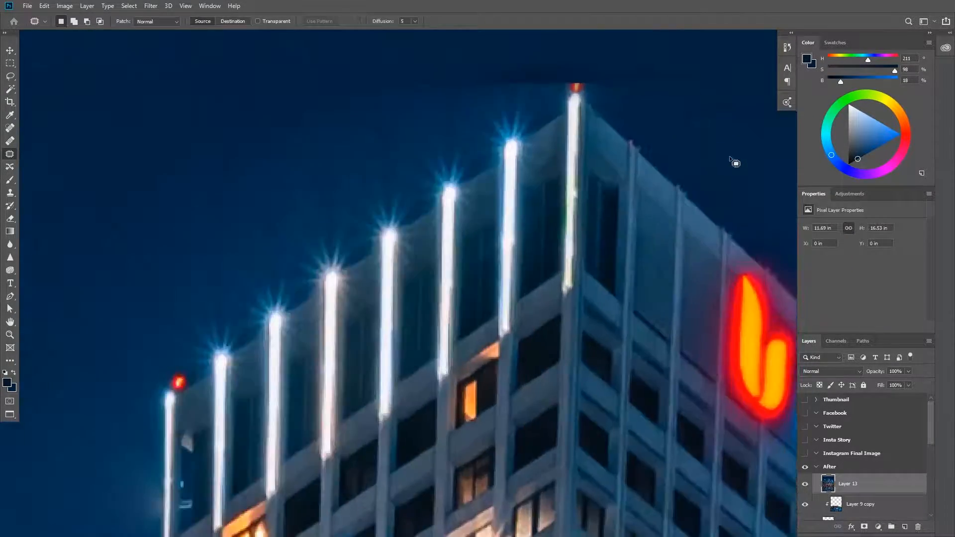
pyautogui.moveTo(698, 35); pyautogui.dragTo(696, 37)
pyautogui.scroll(-4, 694, 214)
pyautogui.moveTo(558, 231)
pyautogui.mouseDown()
pyautogui.moveTo(194, 288)
pyautogui.moveTo(168, 301)
pyautogui.mouseUp()
pyautogui.press('b')
pyautogui.click(10, 154)
pyautogui.scroll(3, 490, 370)
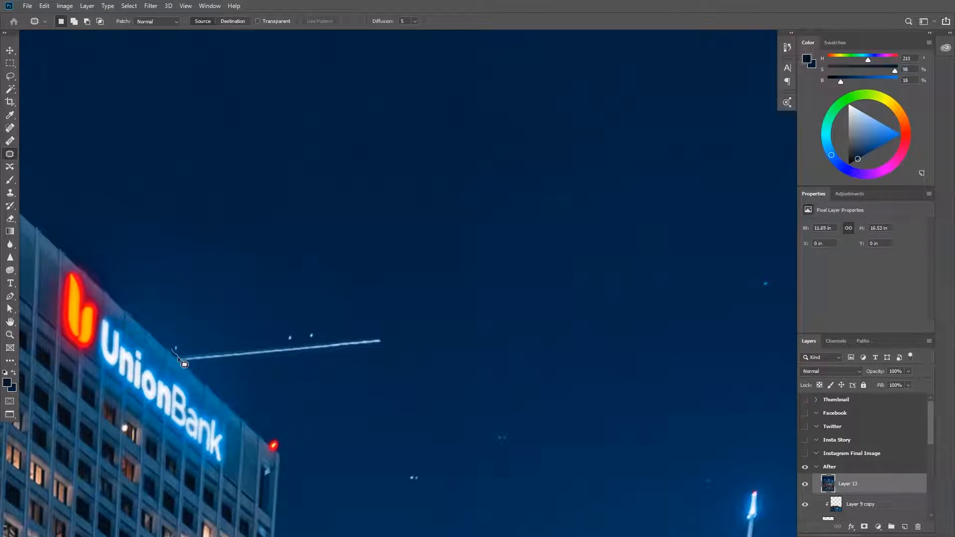
pyautogui.moveTo(413, 328); pyautogui.dragTo(172, 349)
pyautogui.hotkey('ctrl', 'd')
pyautogui.moveTo(319, 349)
pyautogui.mouseDown()
pyautogui.moveTo(376, 214)
pyautogui.moveTo(286, 272)
pyautogui.mouseUp()
# Patch the uneven sky above the right tower and above the left tower, then clear the selection
pyautogui.scroll(-4, 252, 280)
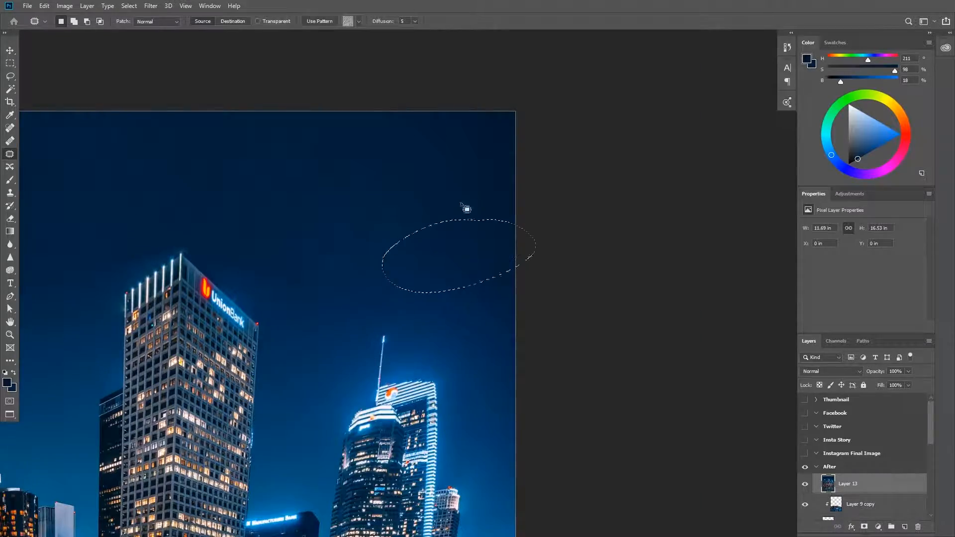
pyautogui.moveTo(459, 199); pyautogui.dragTo(457, 199)
pyautogui.moveTo(423, 209); pyautogui.dragTo(749, 192)
pyautogui.press('b')
pyautogui.click(10, 155)
pyautogui.hotkey('ctrl', 'd')
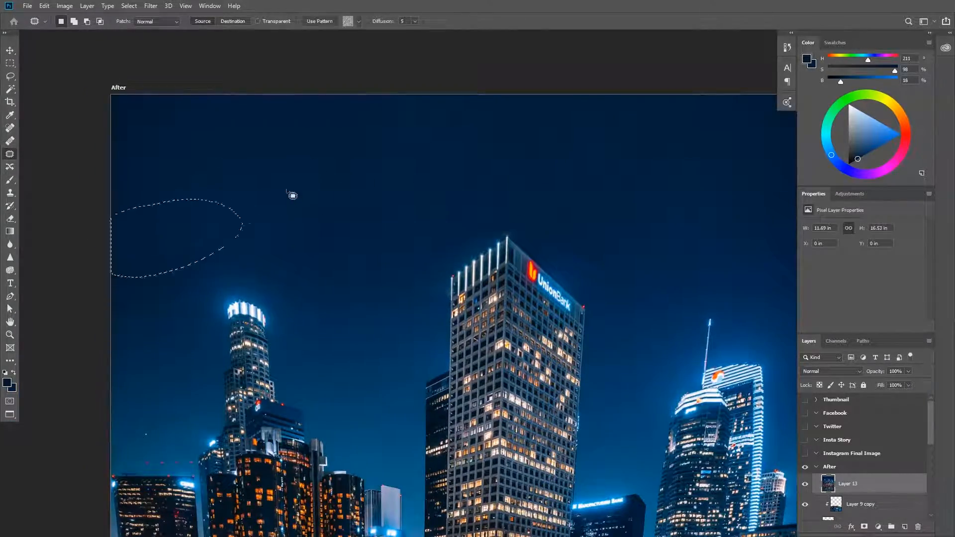
pyautogui.hotkey('ctrl', 'd')
pyautogui.scroll(-4, 420, 298)
pyautogui.scroll(5, 432, 490)
pyautogui.scroll(-6, 470, 349)
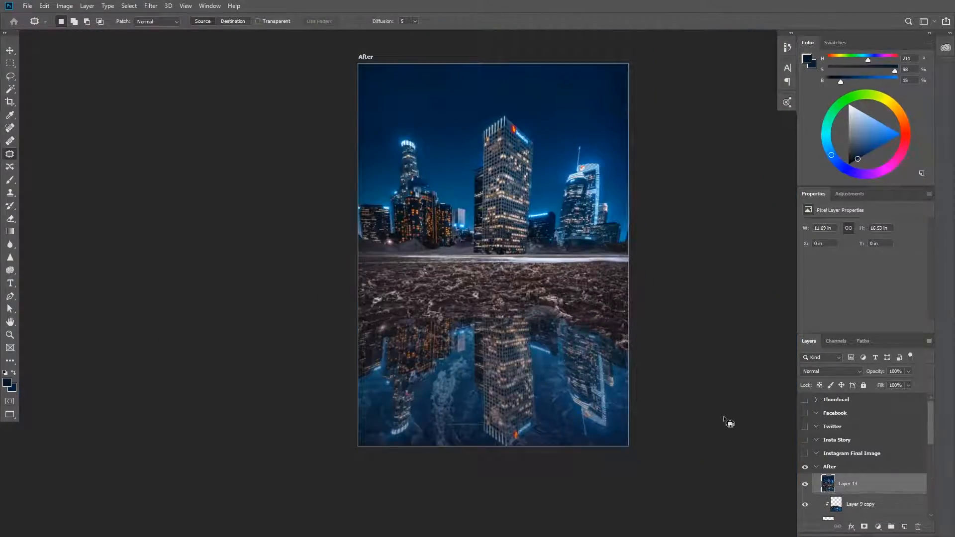
# Erase the lower part of Layer 13, over the ground and the puddle
pyautogui.press('e')
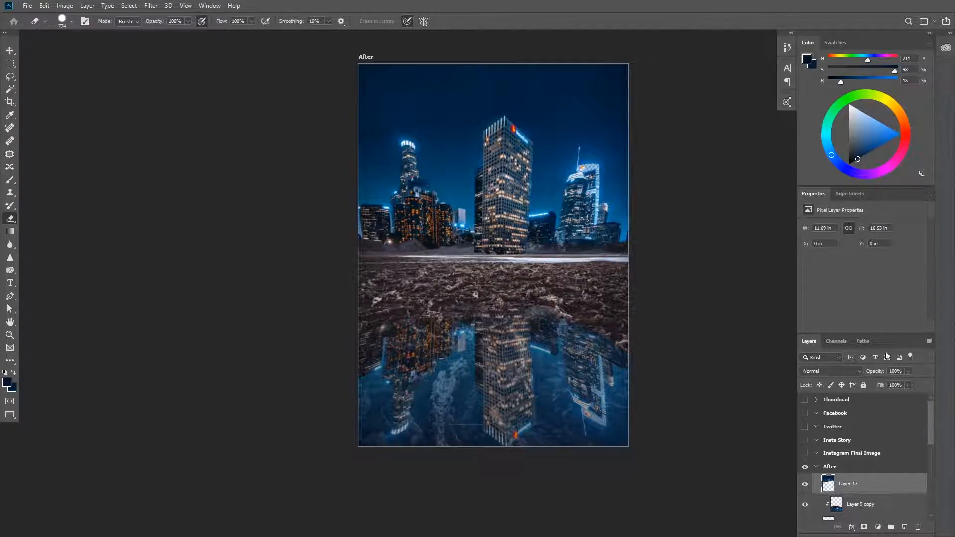
pyautogui.scroll(4, 564, 147)
pyautogui.scroll(-5, 245, 192)
# Patch out the reflected light trail in the puddle on Layer 9 copy and clear the selection
pyautogui.scroll(-2, 823, 451)
pyautogui.click(826, 451)
pyautogui.scroll(6, 384, 395)
pyautogui.press('j')
pyautogui.moveTo(267, 354)
pyautogui.mouseDown()
pyautogui.moveTo(431, 397)
pyautogui.moveTo(272, 352)
pyautogui.mouseUp()
pyautogui.moveTo(358, 373); pyautogui.dragTo(366, 323)
pyautogui.hotkey('ctrl', 'd')
pyautogui.scroll(-6, 389, 241)
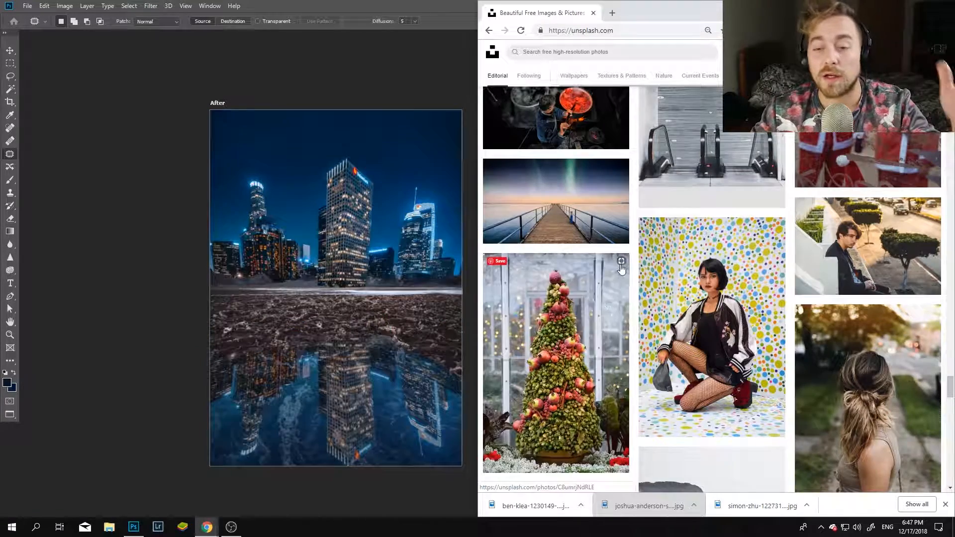
# Switch to the browser, search Unsplash for "person", browse the photos and enter "yellow ja" as a new search term
pyautogui.scroll(-20, 622, 270)
pyautogui.click(675, 54)
pyautogui.write('person')
pyautogui.press('Return')
pyautogui.scroll(-7, 657, 124)
pyautogui.scroll(5, 658, 105)
pyautogui.tripleClick(614, 54)
pyautogui.write('yellow ja')
pyautogui.scroll(-1, 469, 168)
pyautogui.scroll(-5, 701, 308)
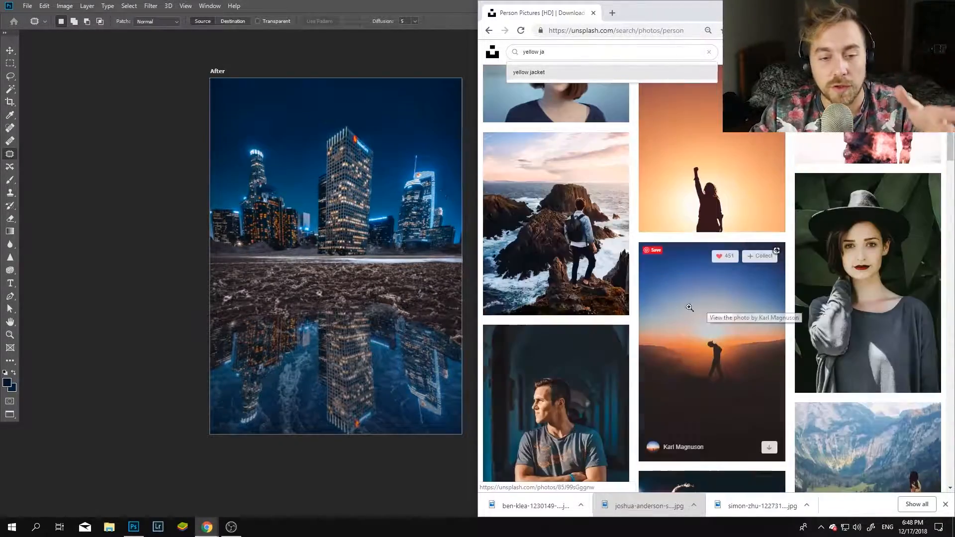
# Choose the photo of the backpacker on sea rocks, place it above Layer 9 copy in Photoshop and add a layer mask
pyautogui.click(613, 301)
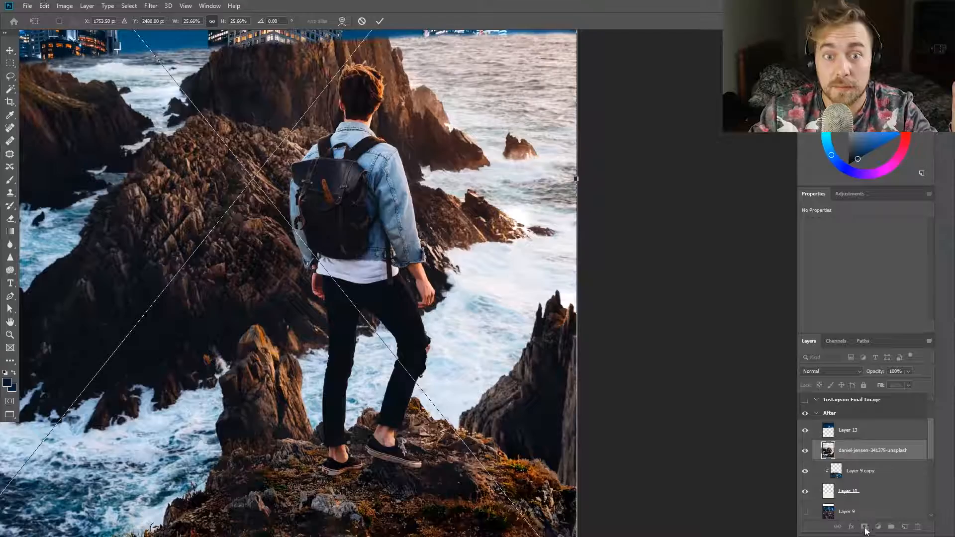
pyautogui.press('j')
pyautogui.click(864, 527)
# Select the man with Select Subject, fill the selection with black on the photo's mask and clear the selection
pyautogui.scroll(3, 614, 402)
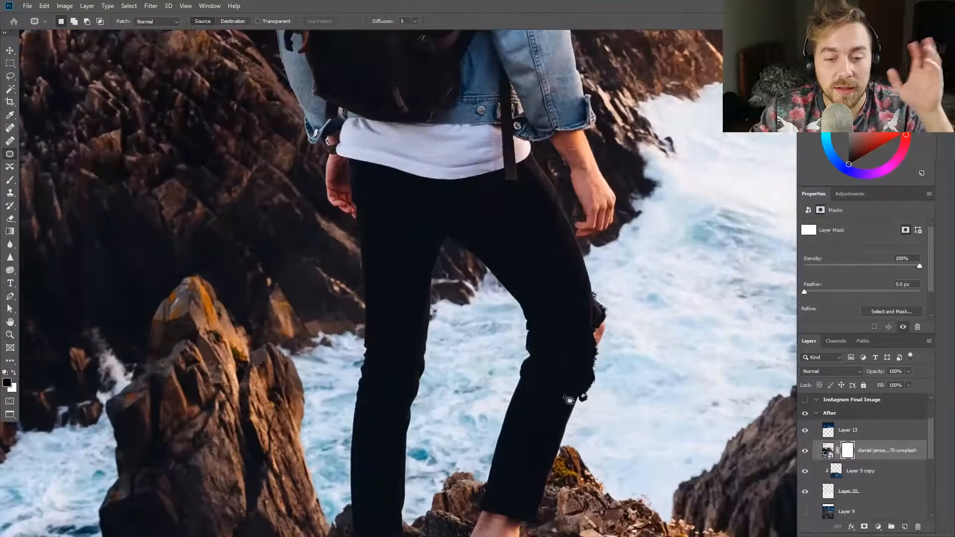
pyautogui.press('w')
pyautogui.scroll(-8, 432, 316)
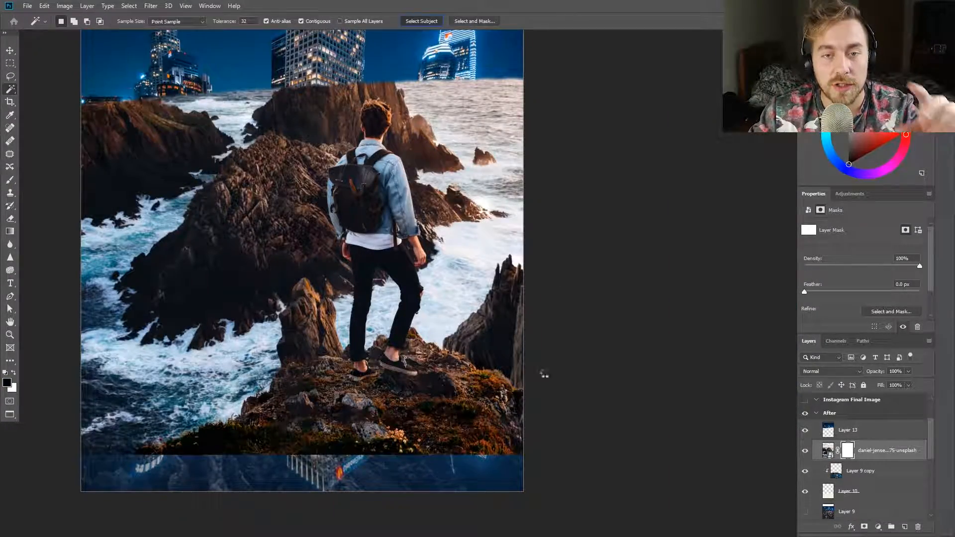
pyautogui.scroll(5, 346, 229)
pyautogui.hotkey('alt', 'BackSpace')
pyautogui.hotkey('ctrl', 'd')
# Paint black on the mask over the unselected remnants of the man's left hand, sleeve and jacket edge
pyautogui.press('b')
pyautogui.press('h')
pyautogui.moveTo(331, 269); pyautogui.dragTo(335, 278)
pyautogui.moveTo(289, 68); pyautogui.dragTo(273, 115)
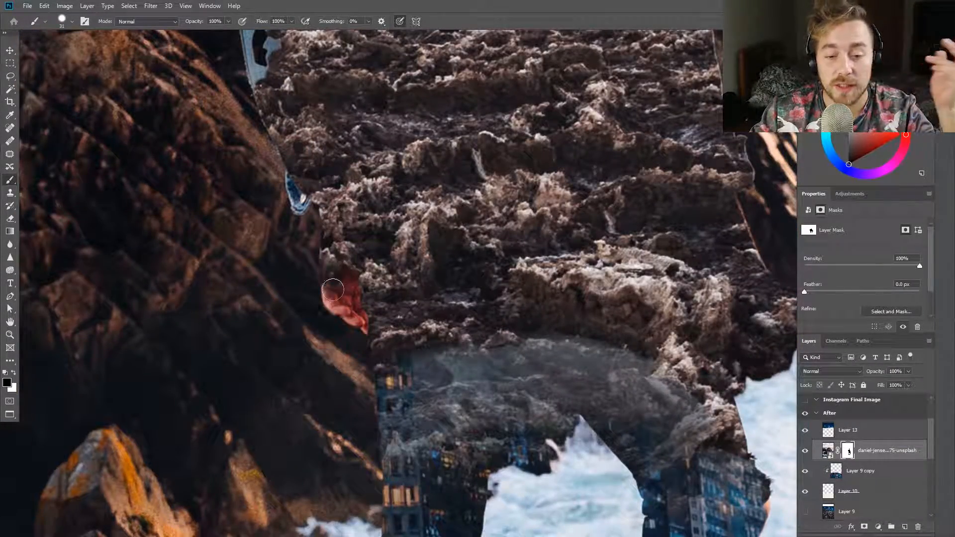
pyautogui.press('space')
pyautogui.moveTo(335, 215); pyautogui.dragTo(417, 325)
pyautogui.moveTo(376, 297); pyautogui.dragTo(393, 317)
pyautogui.moveTo(337, 136); pyautogui.dragTo(357, 211)
# Paint black on the mask over the man's remaining hair, following the outer strands around his head
pyautogui.press('h')
pyautogui.moveTo(343, 178); pyautogui.dragTo(381, 221)
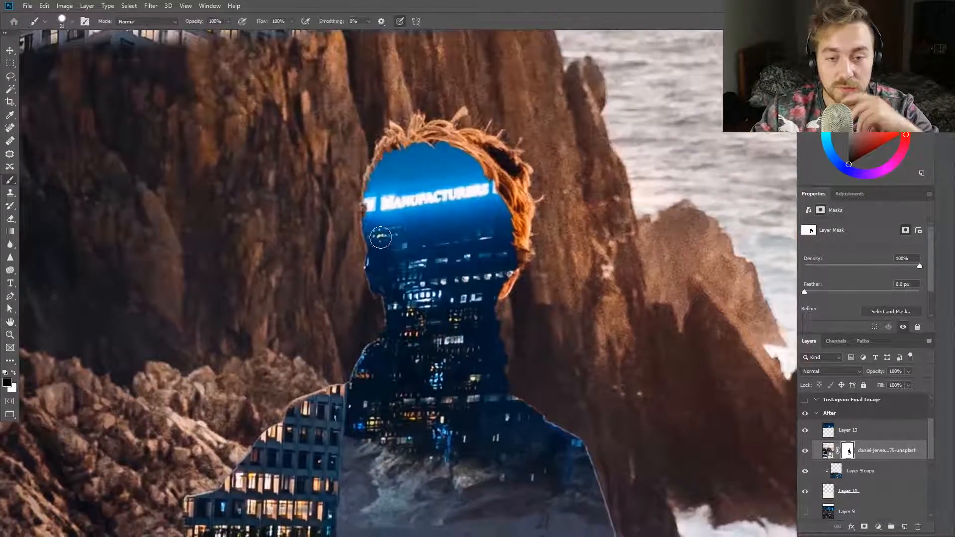
pyautogui.moveTo(410, 152)
pyautogui.mouseDown()
pyautogui.moveTo(417, 132)
pyautogui.moveTo(444, 145)
pyautogui.mouseUp()
pyautogui.scroll(3, 513, 104)
pyautogui.moveTo(416, 137); pyautogui.dragTo(440, 124)
pyautogui.moveTo(480, 149)
pyautogui.mouseDown()
pyautogui.moveTo(528, 234)
pyautogui.moveTo(532, 338)
pyautogui.mouseUp()
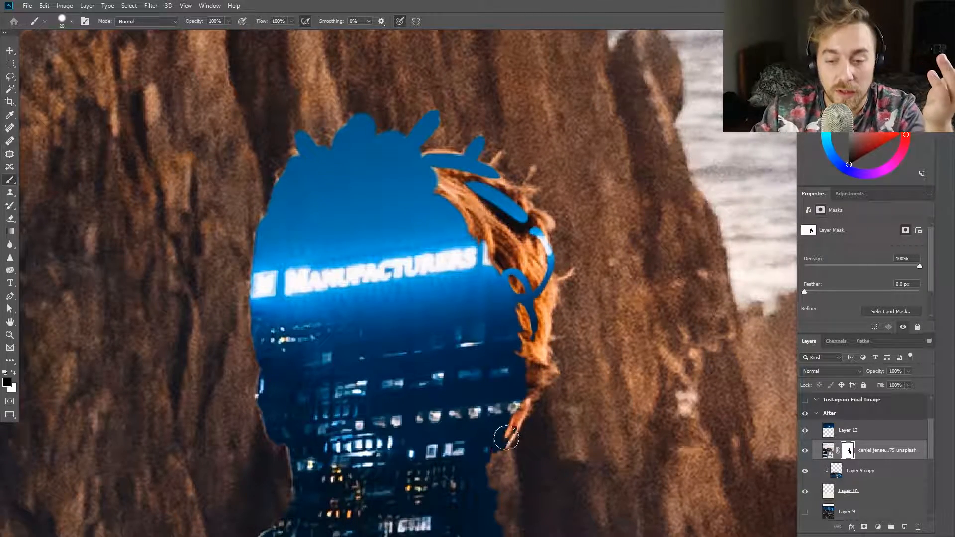
pyautogui.moveTo(493, 172)
pyautogui.mouseDown()
pyautogui.moveTo(454, 177)
pyautogui.moveTo(521, 291)
pyautogui.moveTo(523, 408)
pyautogui.mouseUp()
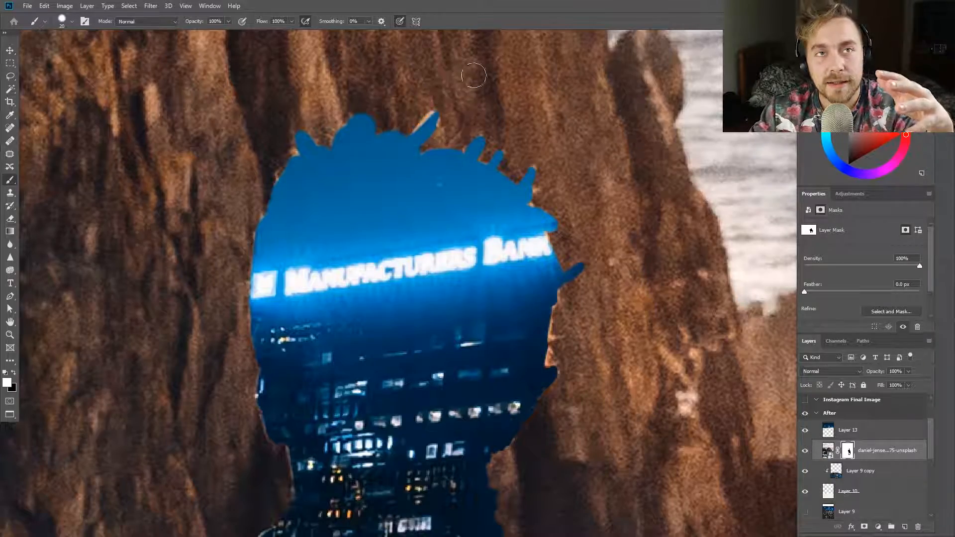
# Paint black on the mask over the man's right shoe, including its laces and sole
pyautogui.press('x')
pyautogui.scroll(-5, 586, 292)
pyautogui.moveTo(586, 448); pyautogui.dragTo(440, 125)
pyautogui.moveTo(438, 393); pyautogui.dragTo(461, 117)
pyautogui.moveTo(478, 448); pyautogui.dragTo(502, 260)
pyautogui.scroll(-10, 502, 259)
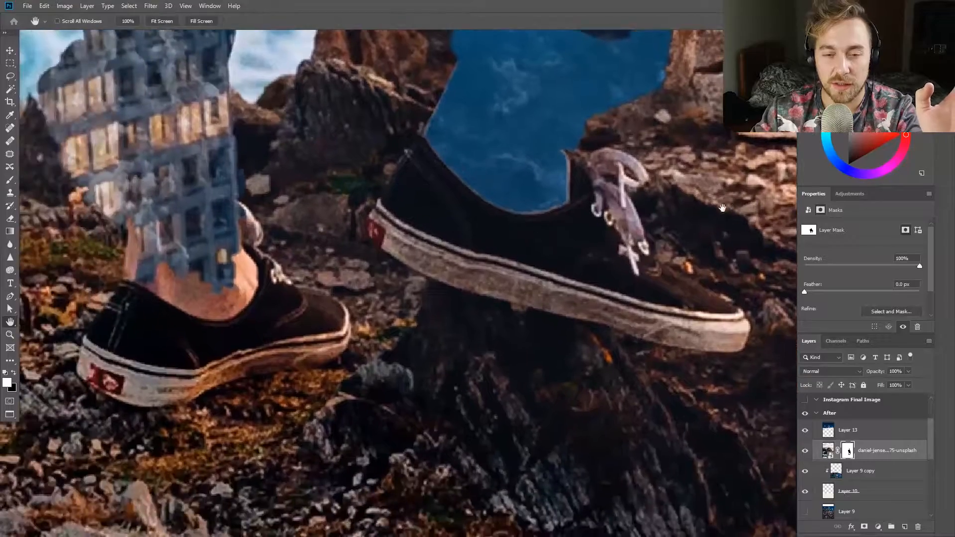
pyautogui.press('b')
pyautogui.press('x')
pyautogui.moveTo(408, 182)
pyautogui.mouseDown()
pyautogui.moveTo(423, 155)
pyautogui.moveTo(505, 157)
pyautogui.moveTo(563, 136)
pyautogui.mouseUp()
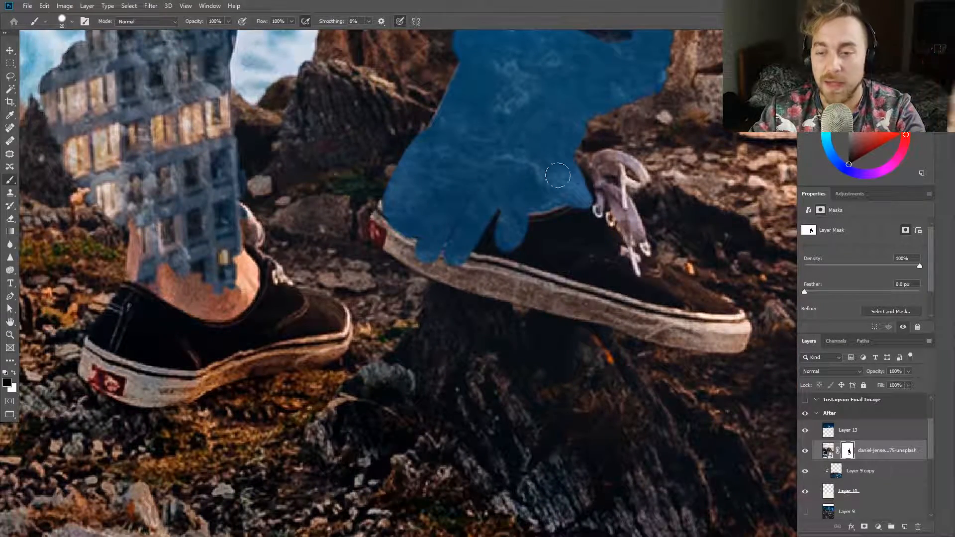
pyautogui.moveTo(626, 254)
pyautogui.mouseDown()
pyautogui.moveTo(641, 239)
pyautogui.moveTo(707, 289)
pyautogui.moveTo(741, 338)
pyautogui.mouseUp()
pyautogui.moveTo(378, 234)
pyautogui.mouseDown()
pyautogui.moveTo(434, 269)
pyautogui.moveTo(649, 326)
pyautogui.moveTo(561, 280)
pyautogui.moveTo(559, 258)
pyautogui.moveTo(600, 219)
pyautogui.moveTo(592, 200)
pyautogui.moveTo(650, 279)
pyautogui.moveTo(740, 328)
pyautogui.mouseUp()
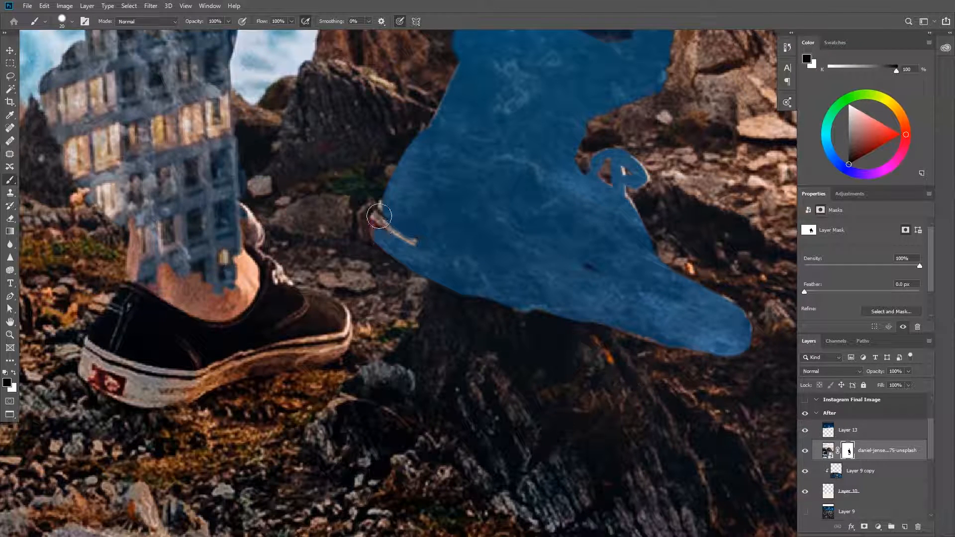
# Paint black on the mask over the left ankle and shoe, then invert the mask
pyautogui.moveTo(131, 248)
pyautogui.mouseDown()
pyautogui.moveTo(204, 235)
pyautogui.moveTo(259, 279)
pyautogui.moveTo(328, 299)
pyautogui.moveTo(319, 348)
pyautogui.mouseUp()
pyautogui.moveTo(88, 367)
pyautogui.mouseDown()
pyautogui.moveTo(160, 300)
pyautogui.moveTo(278, 358)
pyautogui.moveTo(194, 353)
pyautogui.moveTo(181, 416)
pyautogui.mouseUp()
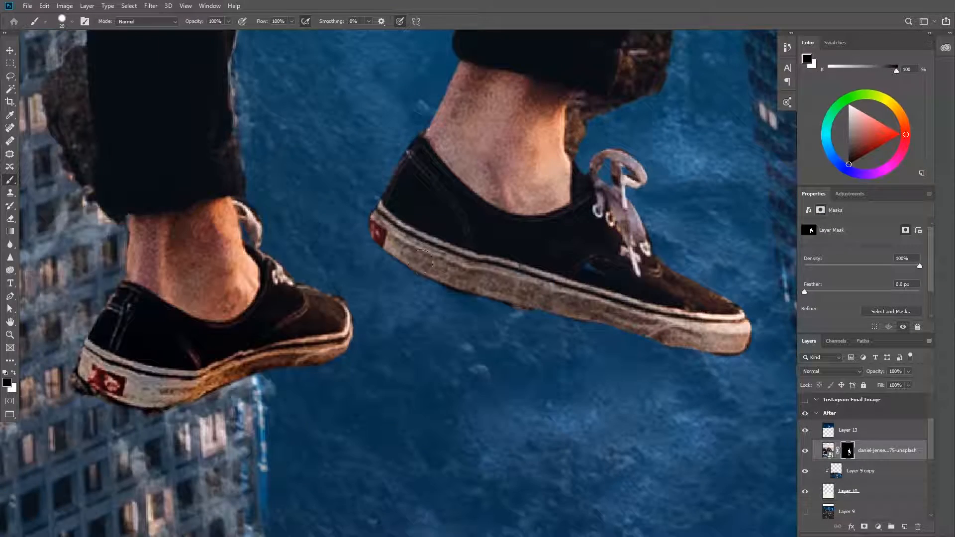
# Paint the leftover background fragments beside the trouser legs, ankles and neck out of the man's mask
pyautogui.scroll(4, 74, 47)
pyautogui.press('x')
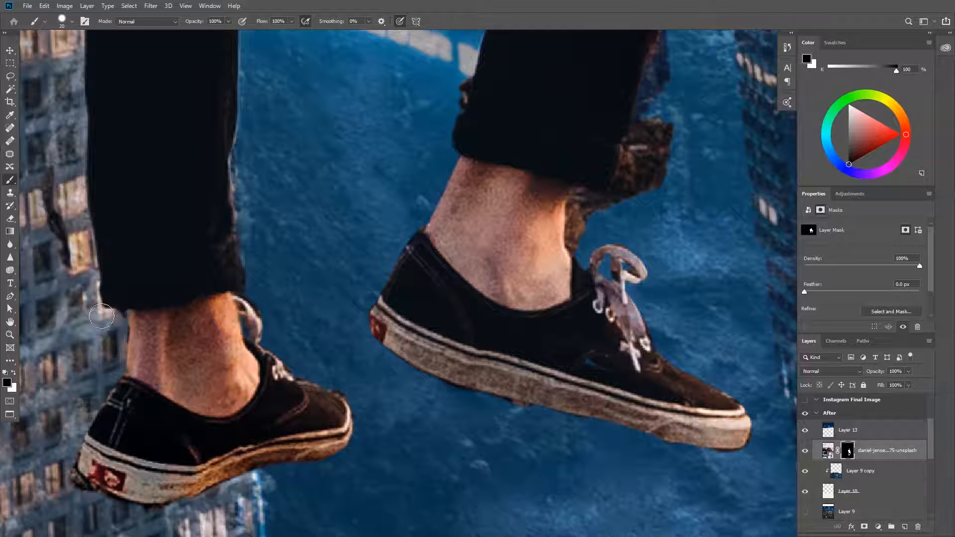
pyautogui.moveTo(64, 258); pyautogui.dragTo(54, 171)
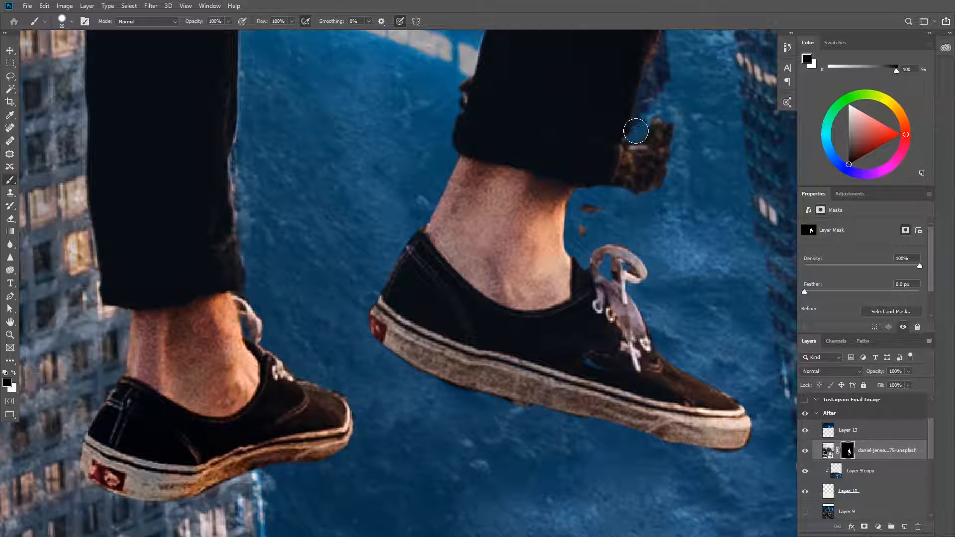
pyautogui.moveTo(632, 141); pyautogui.dragTo(623, 188)
pyautogui.moveTo(583, 229); pyautogui.dragTo(191, 465)
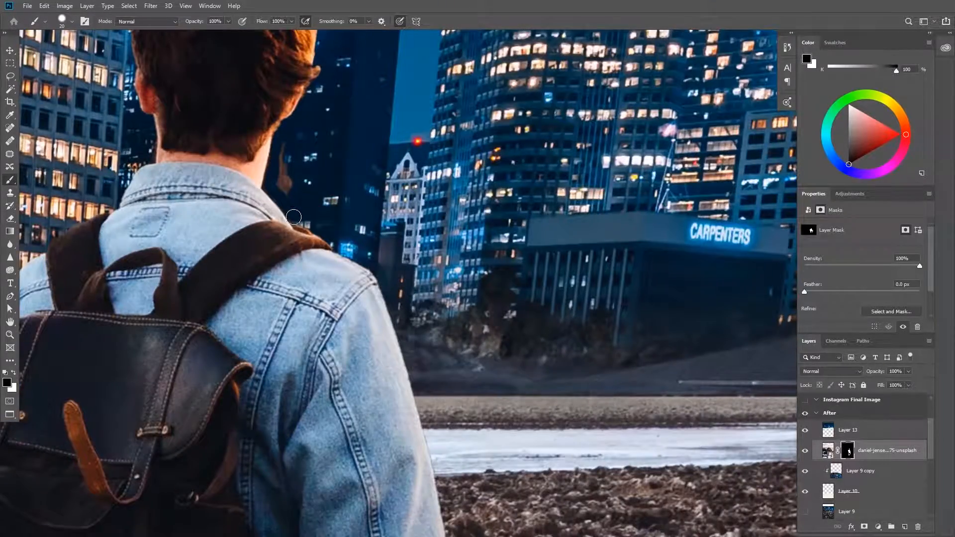
pyautogui.moveTo(293, 218); pyautogui.dragTo(283, 147)
# Scale the masked man down to about 34% and stand him on the rocky ground between the central tower and the puddle
pyautogui.scroll(-8, 342, 144)
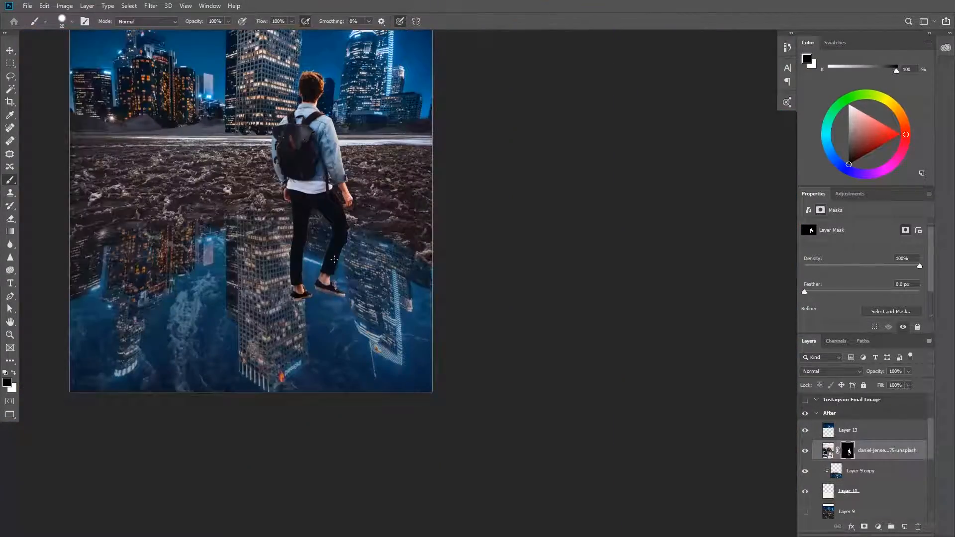
pyautogui.hotkey('ctrl', 't')
pyautogui.moveTo(400, 95)
pyautogui.mouseDown()
pyautogui.moveTo(380, 113)
pyautogui.moveTo(335, 76)
pyautogui.mouseUp()
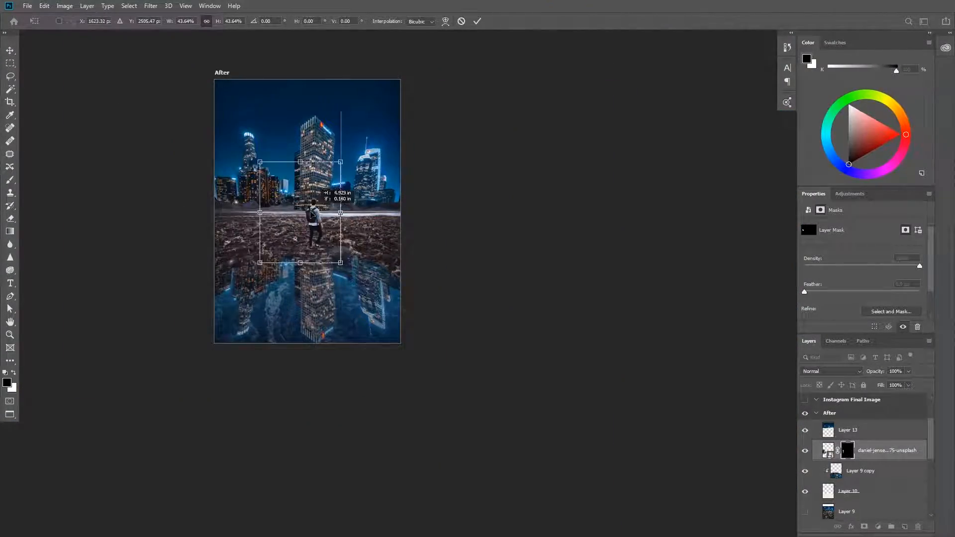
pyautogui.scroll(5, 337, 204)
pyautogui.moveTo(290, 239); pyautogui.dragTo(292, 219)
pyautogui.moveTo(161, 121); pyautogui.dragTo(174, 138)
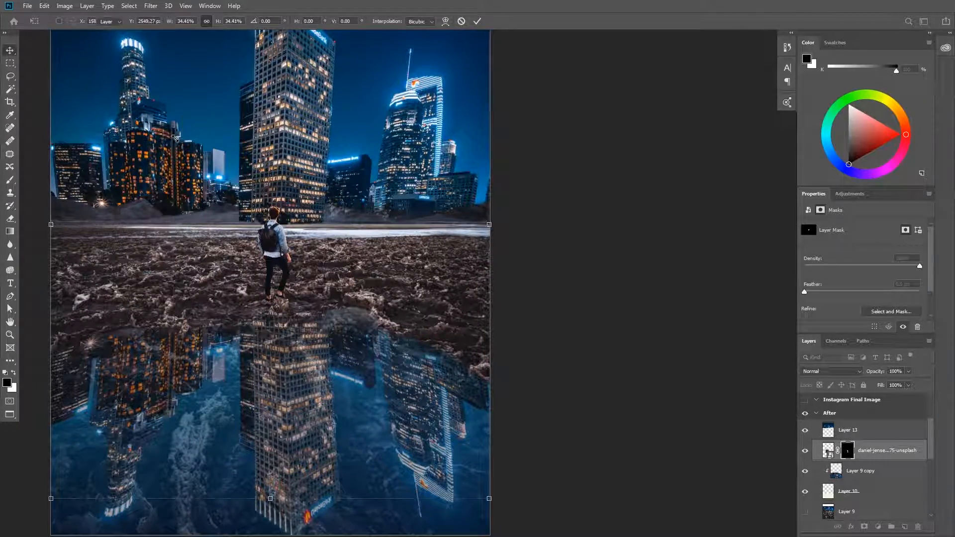
pyautogui.press('Return')
pyautogui.scroll(-4, 271, 334)
pyautogui.scroll(4, 272, 363)
# Duplicate the man's layer, flip the copy vertically, move it below his feet and skew it as a reflection
pyautogui.hotkey('ctrl', 'j')
pyautogui.hotkey('ctrl', 't')
pyautogui.rightClick(278, 229)
pyautogui.click(308, 391)
pyautogui.moveTo(276, 218); pyautogui.dragTo(260, 346)
pyautogui.moveTo(307, 290); pyautogui.dragTo(313, 256)
pyautogui.rightClick(276, 321)
pyautogui.click(298, 374)
pyautogui.rightClick(262, 341)
pyautogui.click(294, 394)
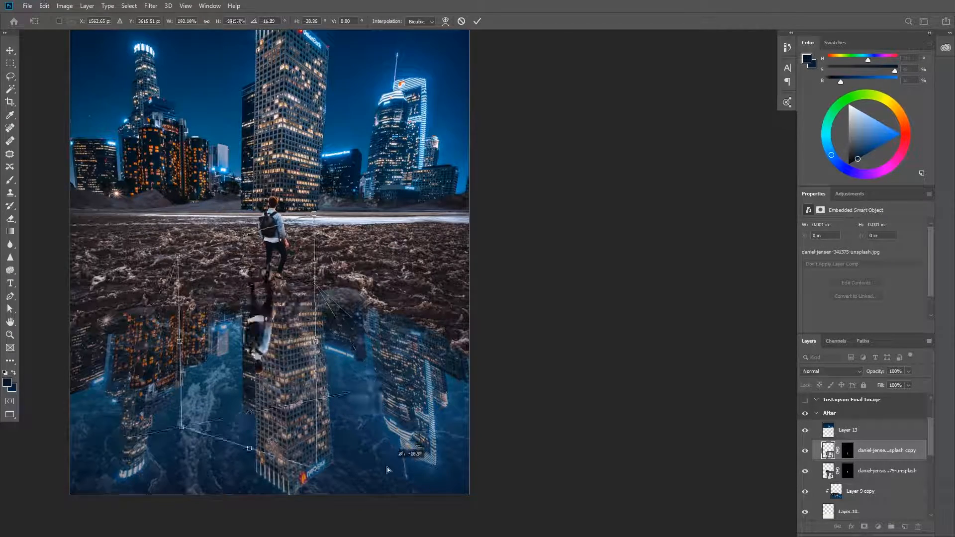
pyautogui.moveTo(424, 392); pyautogui.dragTo(410, 393)
pyautogui.press('Return')
# Reshape the flipped man copy, stretching it downward and widening its far end so it extends into the puddle
pyautogui.hotkey('ctrl', 't')
pyautogui.moveTo(259, 415); pyautogui.dragTo(259, 465)
pyautogui.moveTo(258, 283); pyautogui.dragTo(259, 82)
pyautogui.moveTo(250, 104); pyautogui.dragTo(243, 271)
pyautogui.moveTo(456, 250); pyautogui.dragTo(332, 365)
pyautogui.moveTo(220, 432); pyautogui.dragTo(292, 338)
pyautogui.moveTo(212, 441); pyautogui.dragTo(276, 337)
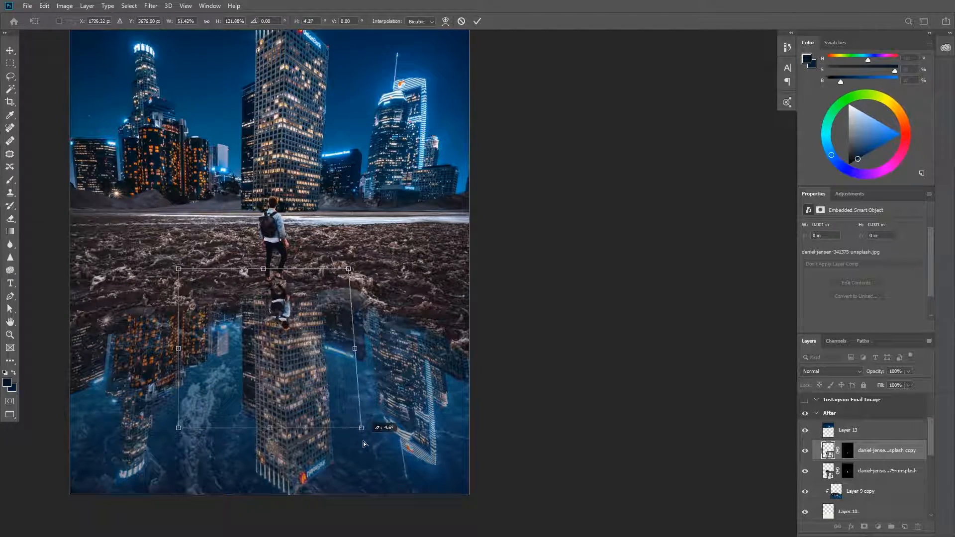
pyautogui.moveTo(272, 453); pyautogui.dragTo(287, 511)
pyautogui.scroll(5, 331, 216)
pyautogui.moveTo(264, 182); pyautogui.dragTo(264, 281)
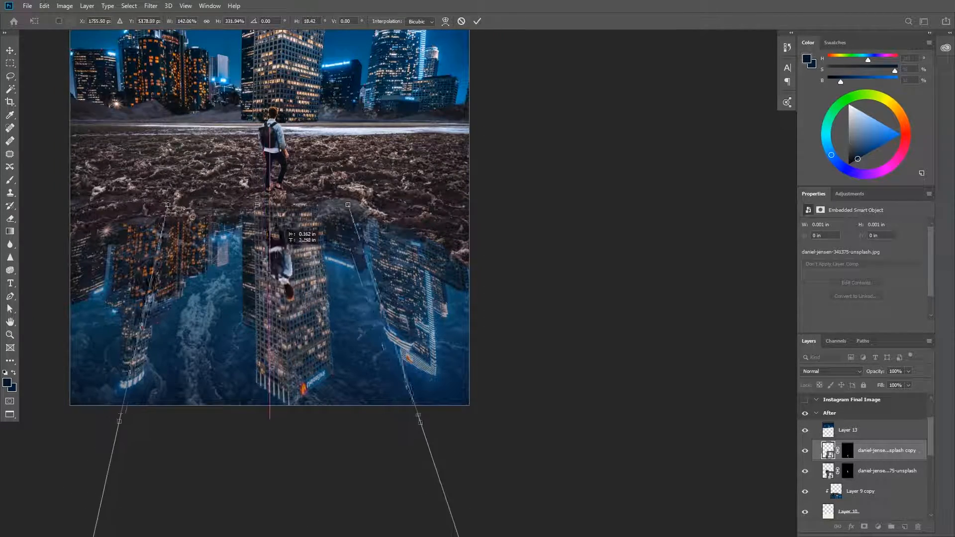
pyautogui.moveTo(299, 314); pyautogui.dragTo(292, 212)
pyautogui.press('Return')
# Try clipping the flipped man copy to the puddle reflection beneath the standing man, and delete the copy
pyautogui.scroll(-4, 292, 212)
pyautogui.moveTo(882, 452); pyautogui.dragTo(871, 483)
pyautogui.scroll(-5, 367, 282)
pyautogui.press('l')
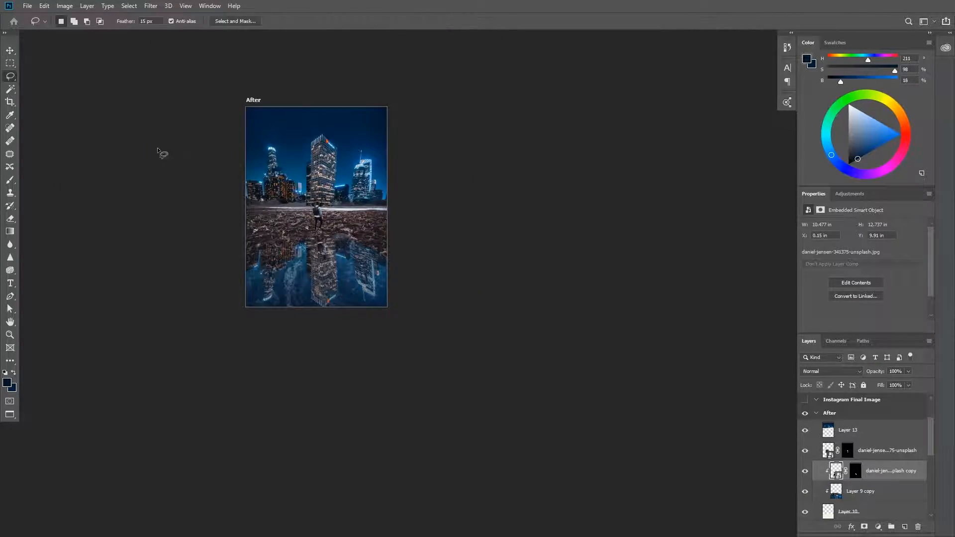
pyautogui.scroll(3, 226, 189)
pyautogui.scroll(5, 382, 292)
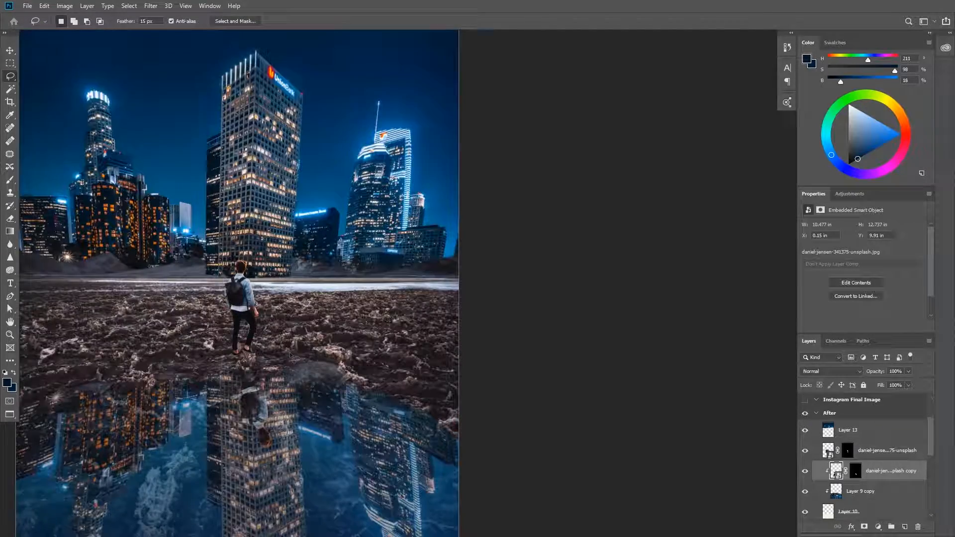
pyautogui.press('Delete')
pyautogui.scroll(-5, 359, 348)
pyautogui.scroll(2, 75, 237)
# Duplicate Layer 13, blur the copy and clip it to the standing man's layer
pyautogui.click(887, 452)
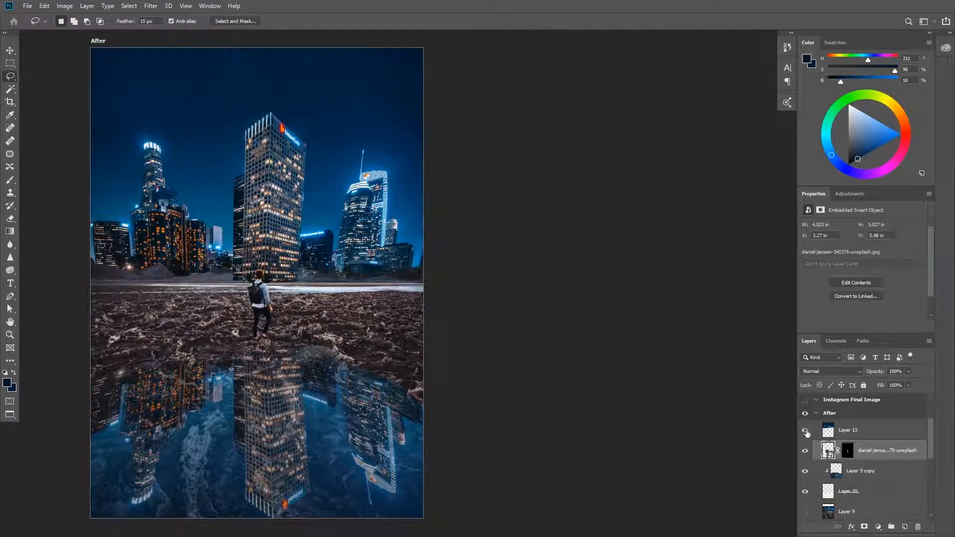
pyautogui.click(872, 432)
pyautogui.hotkey('ctrl', 'j')
pyautogui.click(151, 6)
pyautogui.moveTo(164, 118)
pyautogui.click(295, 157)
pyautogui.press('Return')
pyautogui.moveTo(878, 431); pyautogui.dragTo(878, 459)
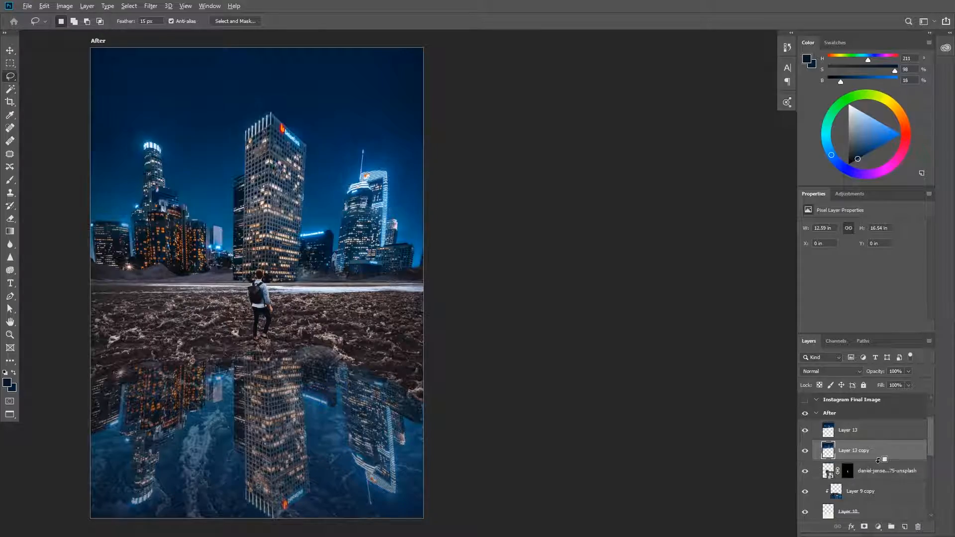
pyautogui.hotkey('ctrl', 'alt', 'g')
# Move the clipped Layer 13 copy down about 5.75 in so that it overlays the standing man
pyautogui.press('v')
pyautogui.click(351, 90)
pyautogui.click(836, 453)
pyautogui.hotkey('ctrl', 't')
pyautogui.moveTo(351, 94); pyautogui.dragTo(351, 257)
# Set the clipped Layer 13 copy to Soft Light blending at 50% opacity
pyautogui.click(832, 371)
pyautogui.click(827, 353)
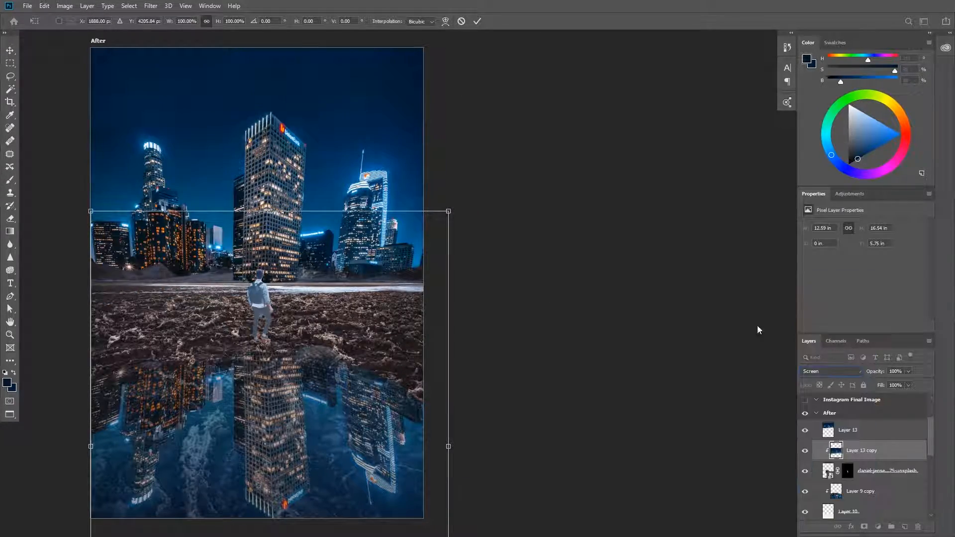
pyautogui.press('Return')
pyautogui.click(841, 372)
pyautogui.click(831, 397)
pyautogui.write('5')
pyautogui.scroll(-3, 455, 279)
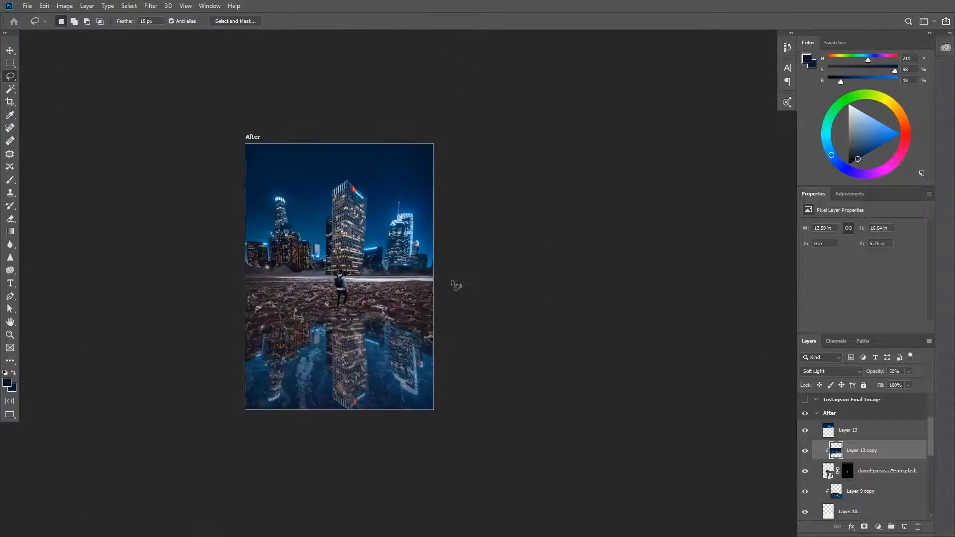
pyautogui.scroll(10, 341, 309)
# Add a new layer beneath the man and paint a dark blue shadow on the ground under both shoes
pyautogui.click(860, 492)
pyautogui.hotkey('ctrl', 'shift', 'alt', 'n')
pyautogui.press('b')
pyautogui.moveTo(220, 361); pyautogui.dragTo(255, 364)
pyautogui.hotkey('ctrl', 'z')
pyautogui.moveTo(423, 272); pyautogui.dragTo(448, 272)
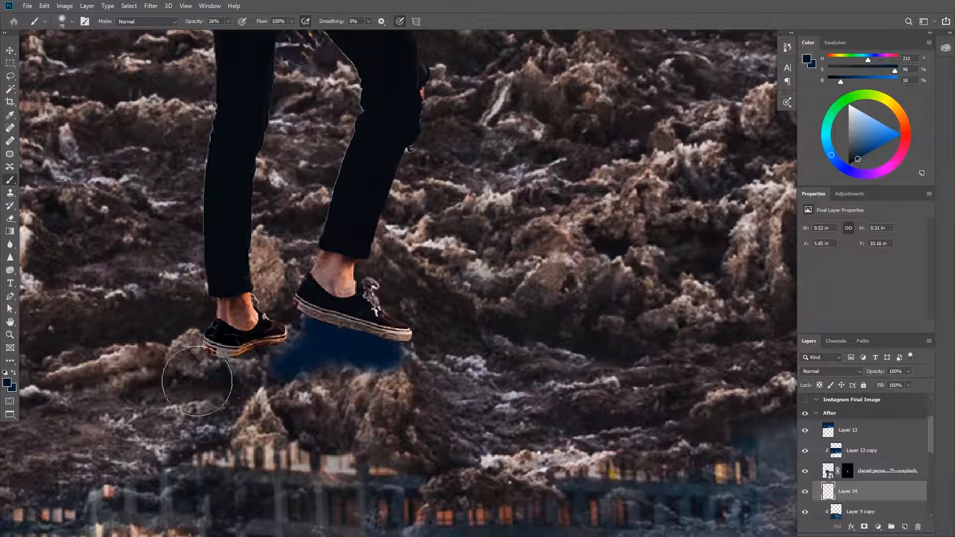
pyautogui.moveTo(229, 369); pyautogui.dragTo(194, 383)
# Extend the painted shadow around and below the shoes and set its layer to Soft Light
pyautogui.keyDown('alt'); pyautogui.click(286, 449); pyautogui.keyUp('alt')
pyautogui.keyDown('alt'); pyautogui.click(294, 413); pyautogui.keyUp('alt')
pyautogui.moveTo(294, 366); pyautogui.dragTo(278, 376)
pyautogui.moveTo(219, 371); pyautogui.dragTo(179, 380)
pyautogui.moveTo(343, 468)
pyautogui.mouseDown()
pyautogui.moveTo(357, 456)
pyautogui.moveTo(338, 403)
pyautogui.mouseUp()
pyautogui.click(831, 371)
pyautogui.click(814, 397)
# Add a new layer above the man's clipped skyline copy and paint near-black shading over his trouser legs and shoes
pyautogui.click(862, 451)
pyautogui.hotkey('ctrl', 'shift', 'alt', 'n')
pyautogui.moveTo(479, 353); pyautogui.dragTo(451, 365)
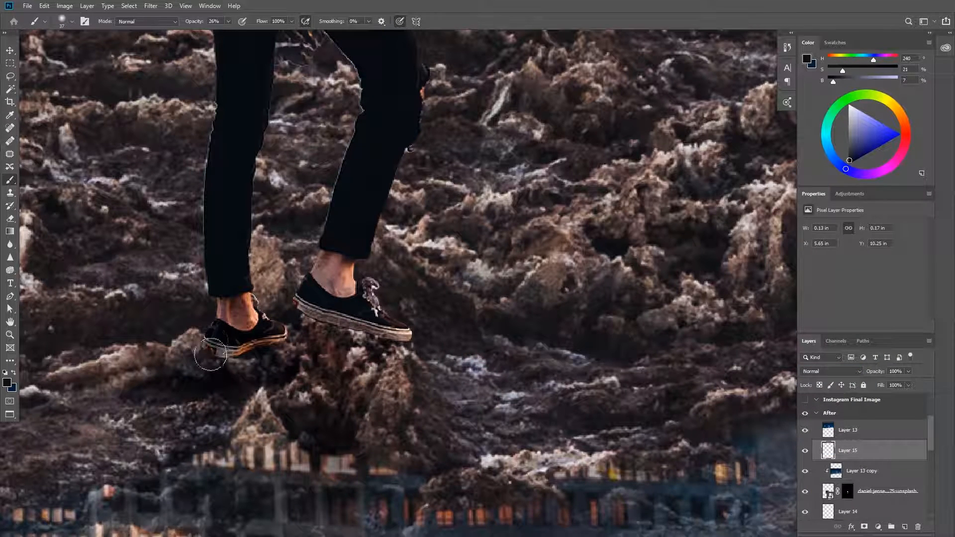
pyautogui.moveTo(350, 50)
pyautogui.mouseDown()
pyautogui.moveTo(360, 121)
pyautogui.moveTo(330, 271)
pyautogui.mouseUp()
pyautogui.moveTo(308, 326); pyautogui.dragTo(400, 344)
# Compare the leg shading on and off and set its layer's opacity to 60%
pyautogui.scroll(-8, 408, 253)
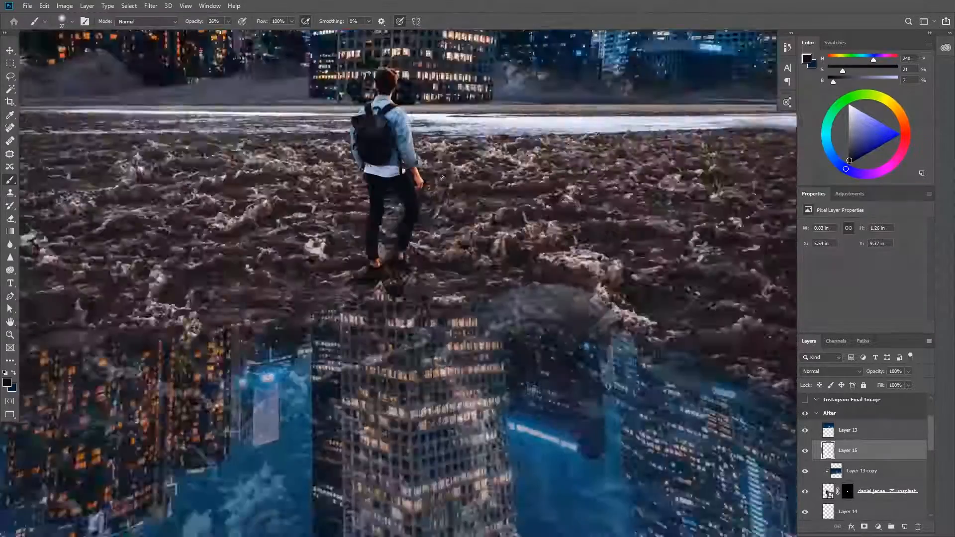
pyautogui.scroll(-2, 497, 154)
pyautogui.scroll(2, 496, 204)
pyautogui.click(805, 451)
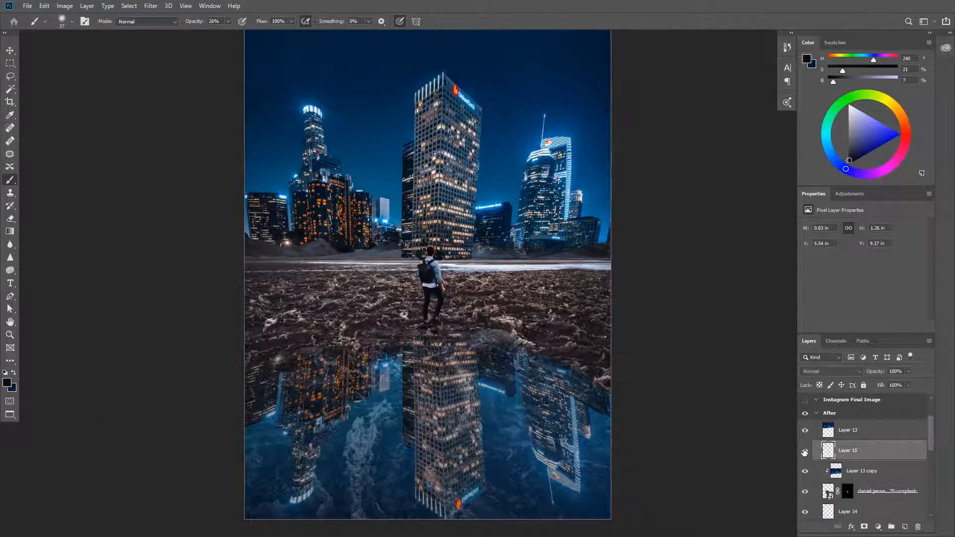
pyautogui.click(811, 374)
pyautogui.click(811, 278)
# Switch to the Unsplash results in the browser and download the photo of the person wrapped in a blanket in a field
pyautogui.press('super')
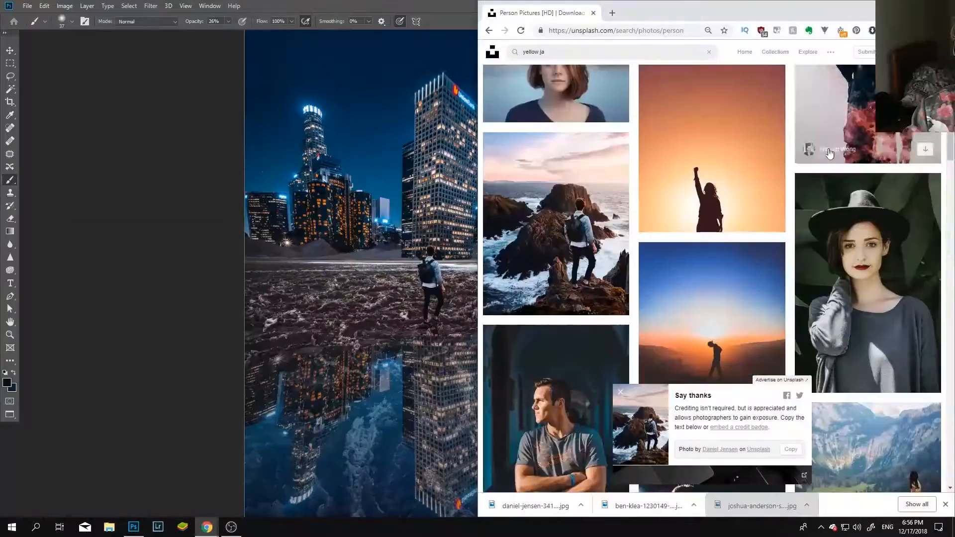
pyautogui.scroll(-6, 615, 190)
pyautogui.scroll(-10, 615, 191)
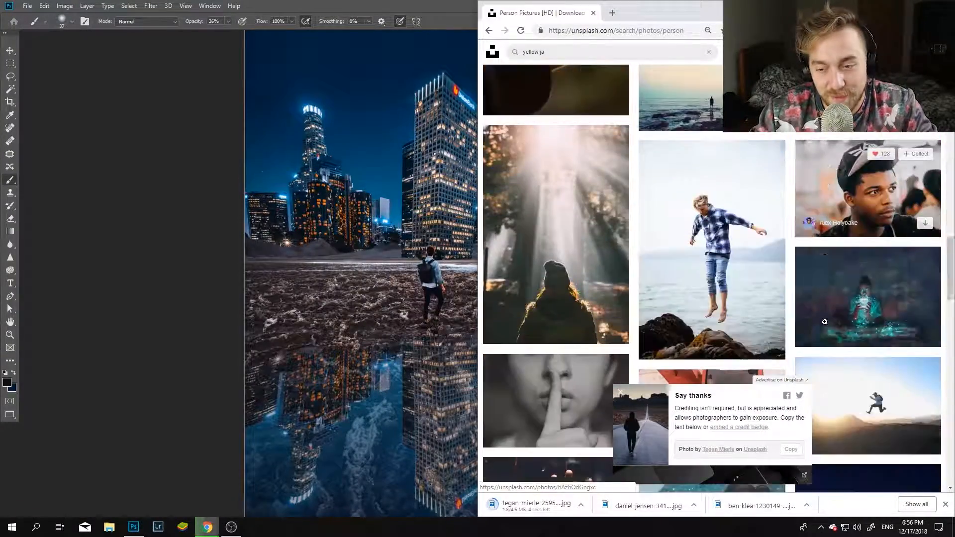
pyautogui.scroll(-15, 796, 343)
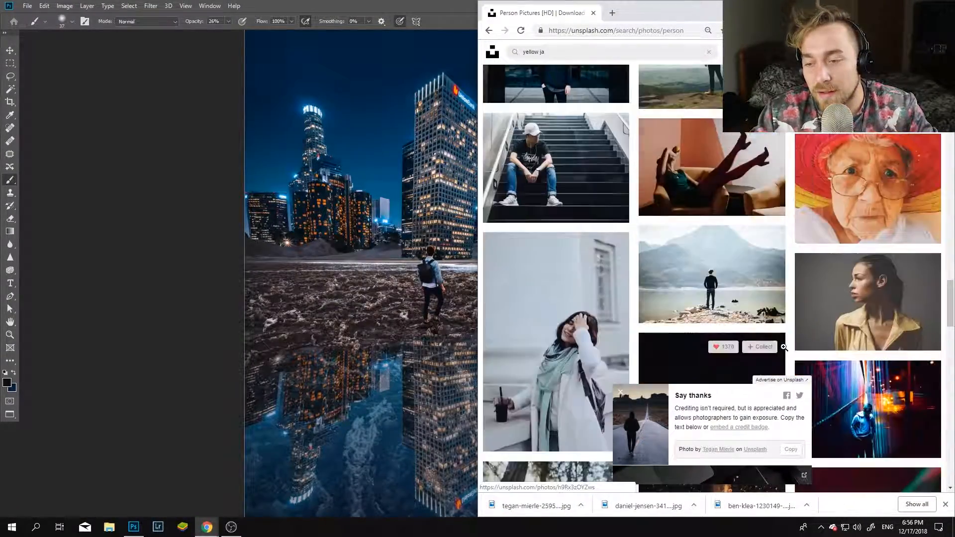
pyautogui.click(924, 234)
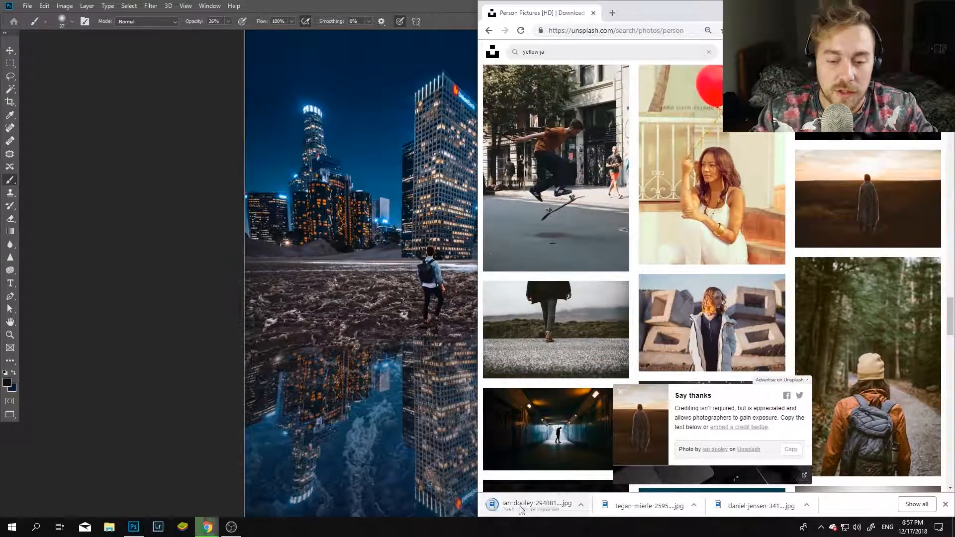
# Place the downloaded field photo into the Photoshop composite, select its subject and mask out everything around the cloaked figure
pyautogui.scroll(-5, 866, 298)
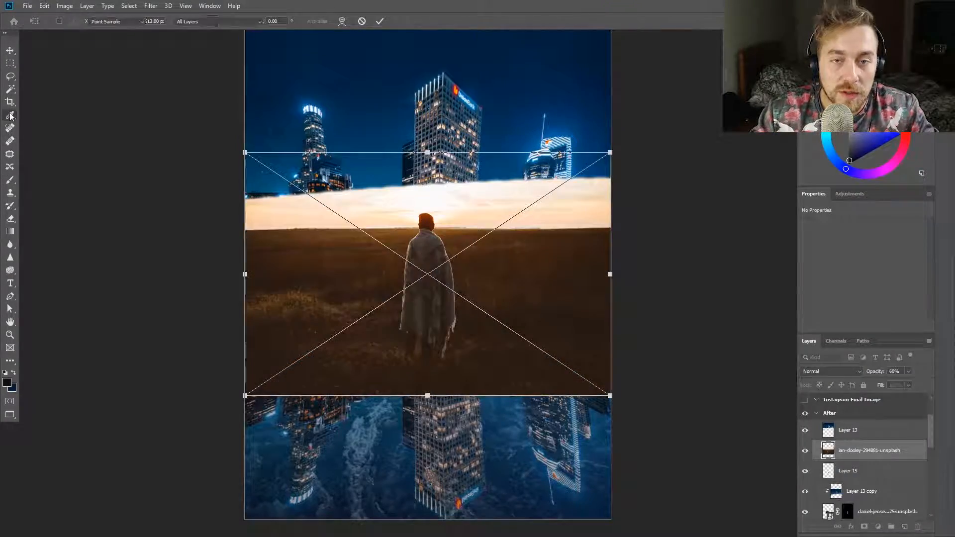
pyautogui.click(10, 89)
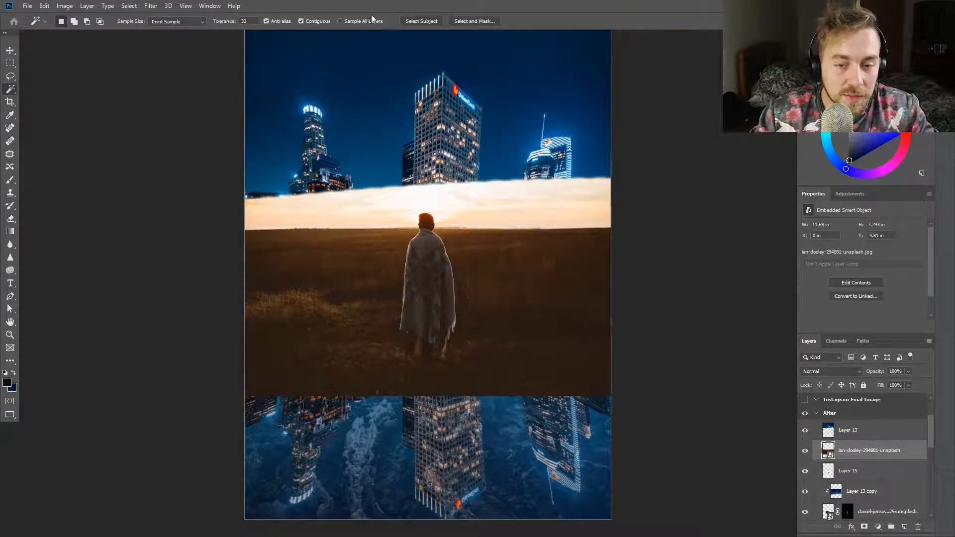
pyautogui.click(864, 526)
pyautogui.scroll(5, 622, 376)
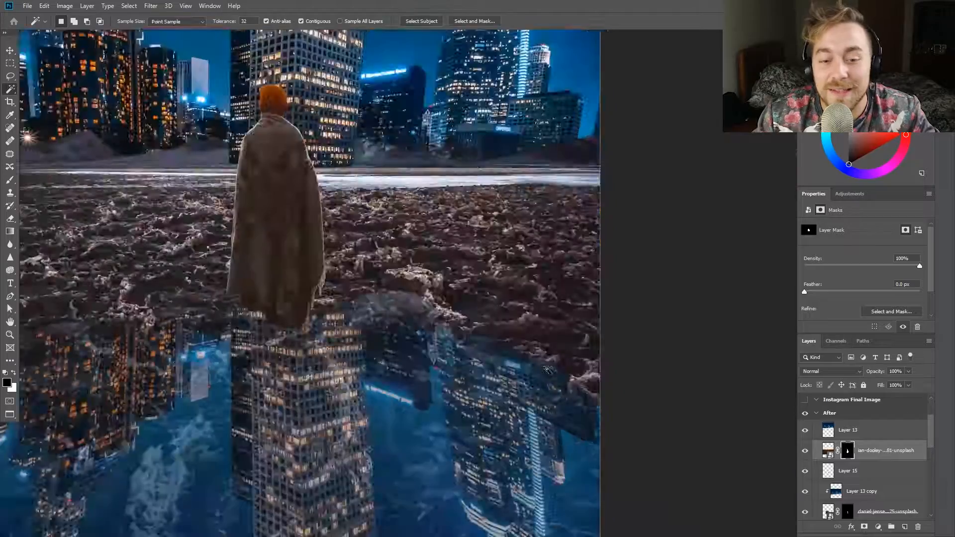
# Reposition the cloaked figure over the rocky ground and clip the Layer 13 copy to it
pyautogui.press('v')
pyautogui.moveTo(324, 241); pyautogui.dragTo(348, 252)
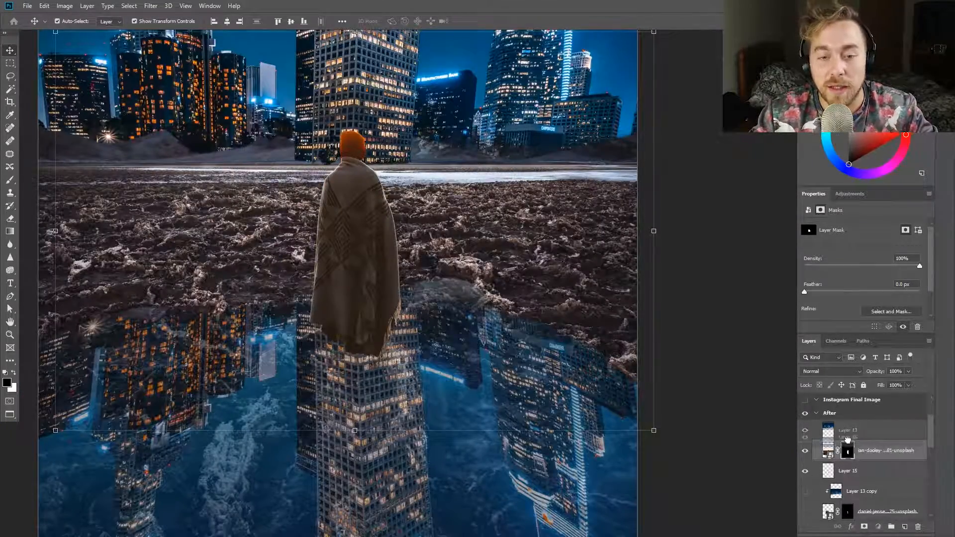
pyautogui.moveTo(848, 440); pyautogui.dragTo(852, 455)
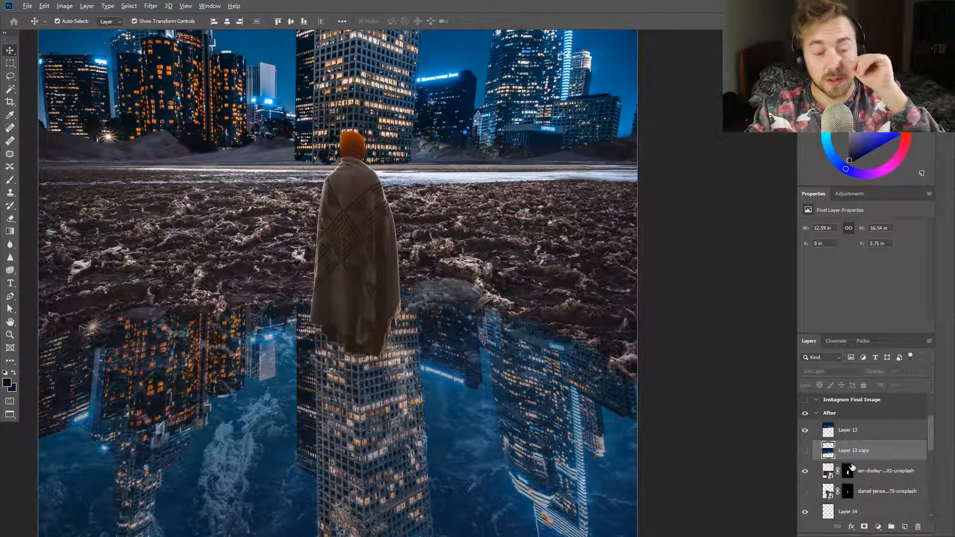
pyautogui.hotkey('ctrl', '0')
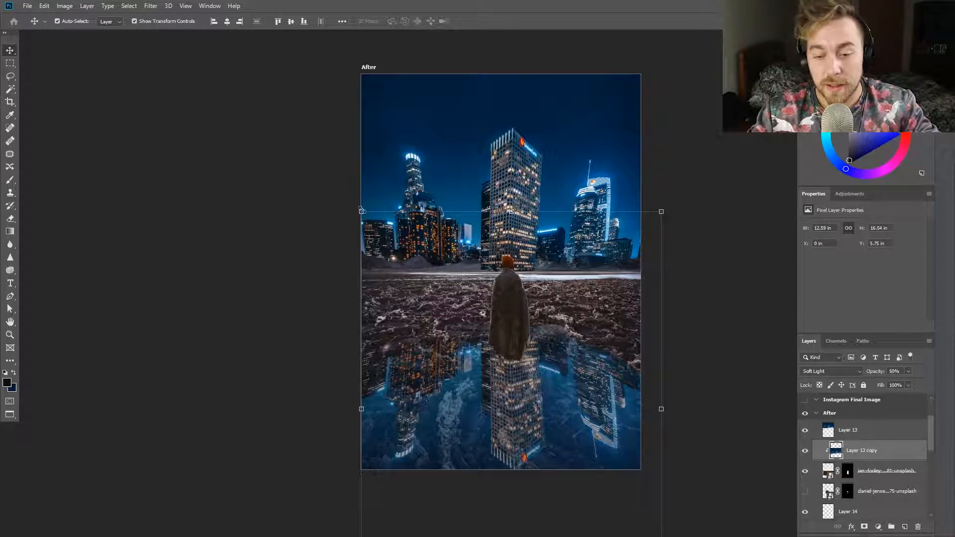
# Scale the cloaked figure and its clipped skyline copy together to about 74% and place them beneath the central tower
pyautogui.moveTo(361, 211); pyautogui.dragTo(334, 176)
pyautogui.keyDown('shift'); pyautogui.click(874, 468); pyautogui.keyUp('shift')
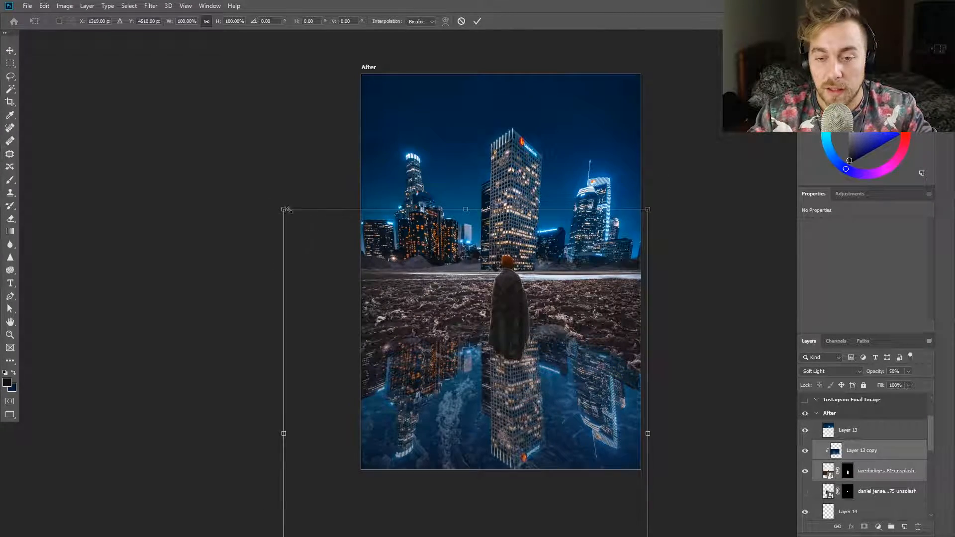
pyautogui.moveTo(285, 209); pyautogui.dragTo(350, 290)
pyautogui.moveTo(610, 243); pyautogui.dragTo(596, 262)
pyautogui.moveTo(488, 332); pyautogui.dragTo(508, 307)
pyautogui.press('Escape')
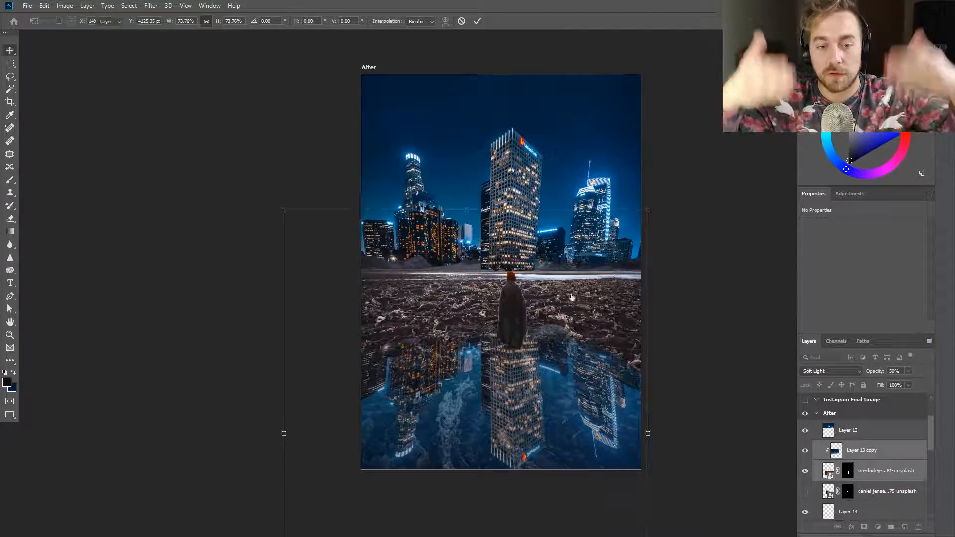
pyautogui.scroll(10, 572, 294)
# Show the cloaked figure's mask by itself, select its white silhouette and contract the selection slightly
pyautogui.click(847, 470)
pyautogui.press('w')
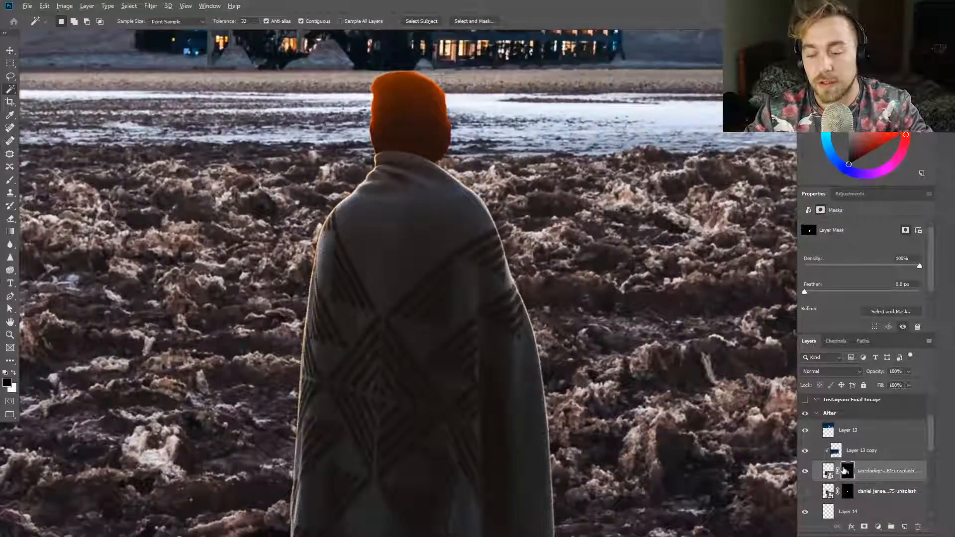
pyautogui.keyDown('alt'); pyautogui.click(847, 470); pyautogui.keyUp('alt')
pyautogui.click(427, 239)
pyautogui.click(151, 6)
pyautogui.moveTo(129, 6)
pyautogui.click(236, 166)
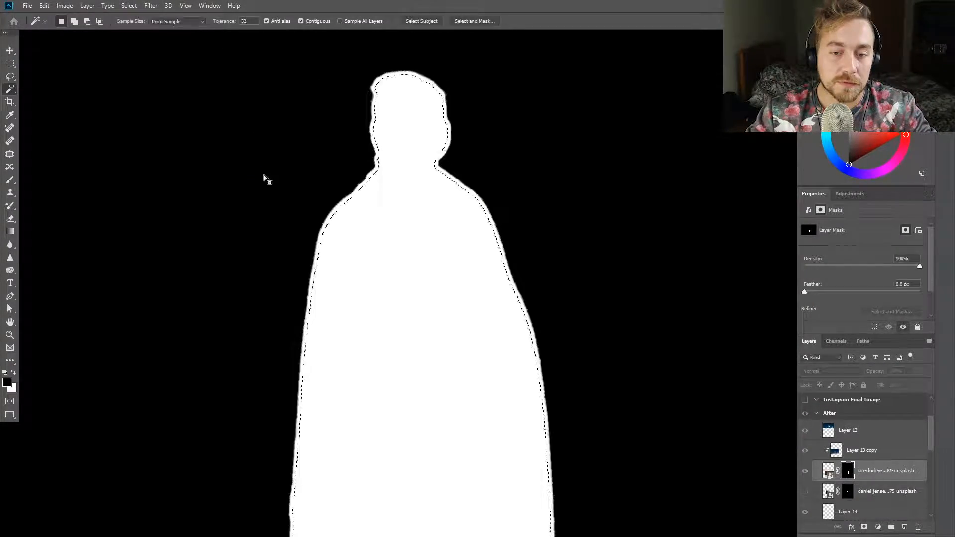
pyautogui.press('Return')
# Trim the mask to the contracted silhouette, clear the selection and return to the normal image view
pyautogui.press('b')
pyautogui.scroll(-3, 355, 193)
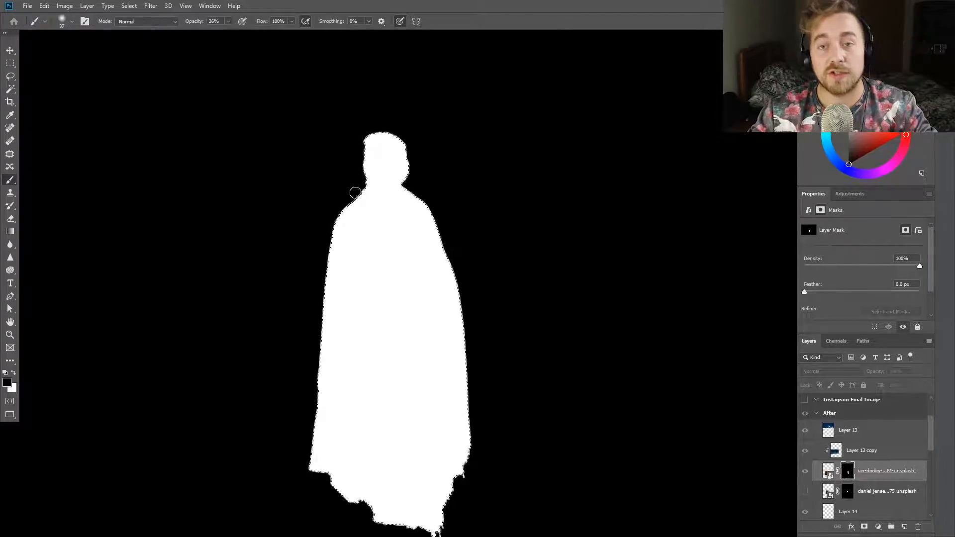
pyautogui.click(10, 76)
pyautogui.hotkey('ctrl', 'd')
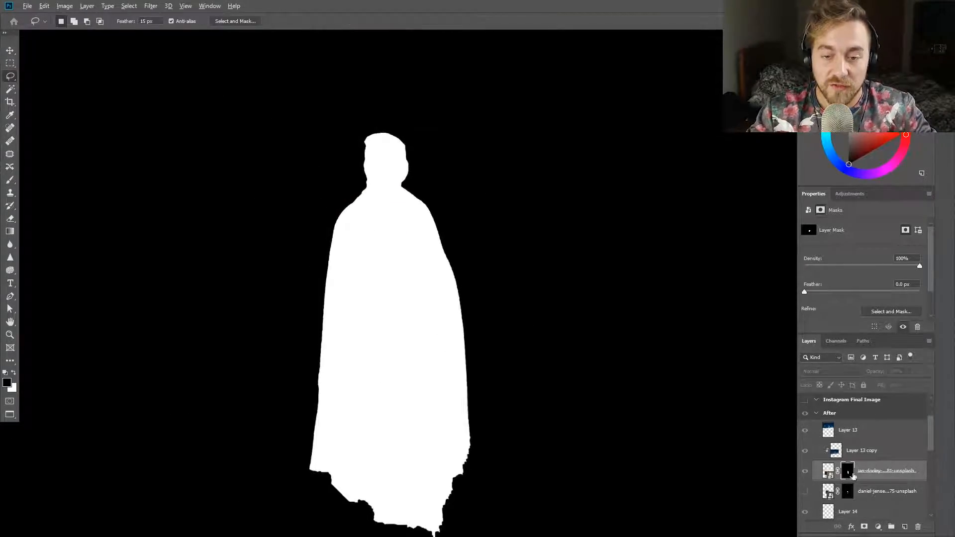
pyautogui.keyDown('alt'); pyautogui.click(848, 472); pyautogui.keyUp('alt')
# Delete the hidden layer of the man with the backpack
pyautogui.scroll(-7, 540, 331)
pyautogui.click(863, 498)
pyautogui.press('Delete')
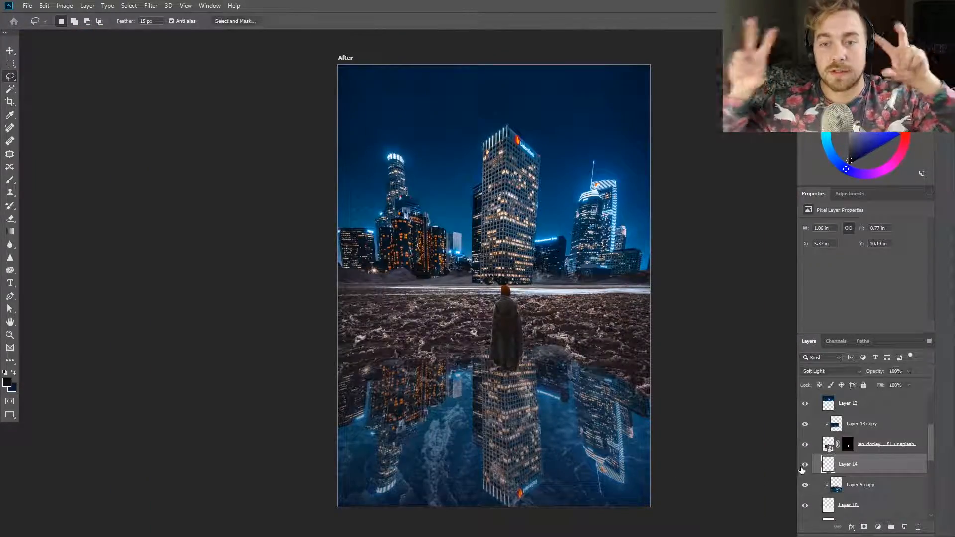
# Duplicate the cloaked figure with its clipped skyline copy, flip the duplicates vertically and move them below the figure's feet
pyautogui.click(868, 424)
pyautogui.hotkey('ctrl', 'j')
pyautogui.hotkey('ctrl', 't')
pyautogui.rightClick(494, 330)
pyautogui.click(519, 465)
pyautogui.moveTo(524, 480); pyautogui.dragTo(523, 347)
# Distort the flipped figure copy in perspective so it tapers like a reflection, and move it up against the original figure's feet
pyautogui.moveTo(621, 485); pyautogui.dragTo(750, 485)
pyautogui.moveTo(577, 390); pyautogui.dragTo(525, 414)
pyautogui.moveTo(268, 509); pyautogui.dragTo(1, 509)
pyautogui.moveTo(427, 139); pyautogui.dragTo(428, 231)
pyautogui.moveTo(427, 386); pyautogui.dragTo(505, 412)
pyautogui.scroll(-2, 506, 412)
pyautogui.moveTo(697, 496); pyautogui.dragTo(766, 481)
pyautogui.moveTo(526, 378); pyautogui.dragTo(513, 393)
pyautogui.moveTo(529, 233); pyautogui.dragTo(531, 277)
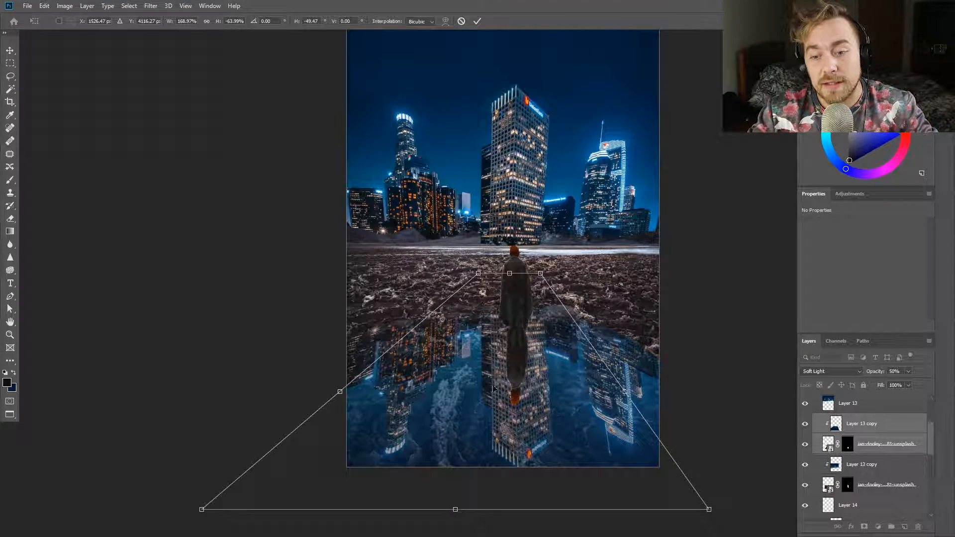
pyautogui.moveTo(516, 404); pyautogui.dragTo(514, 371)
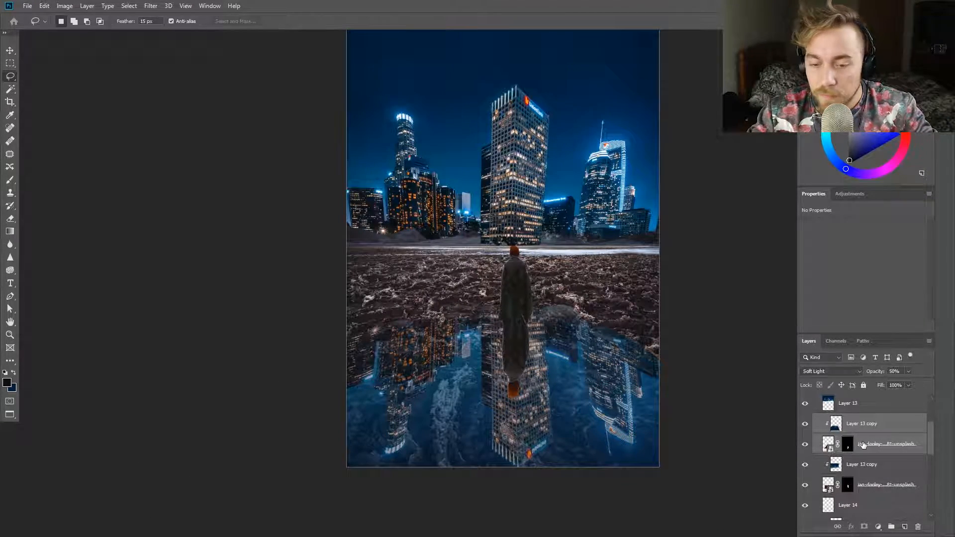
# Move the flipped figure and its clipped skyline copy beneath the original figure layer and merge the two into one layer
pyautogui.moveTo(864, 444); pyautogui.dragTo(864, 494)
pyautogui.scroll(6, 532, 358)
pyautogui.press('v')
pyautogui.scroll(-3, 497, 318)
pyautogui.hotkey('ctrl', 'e')
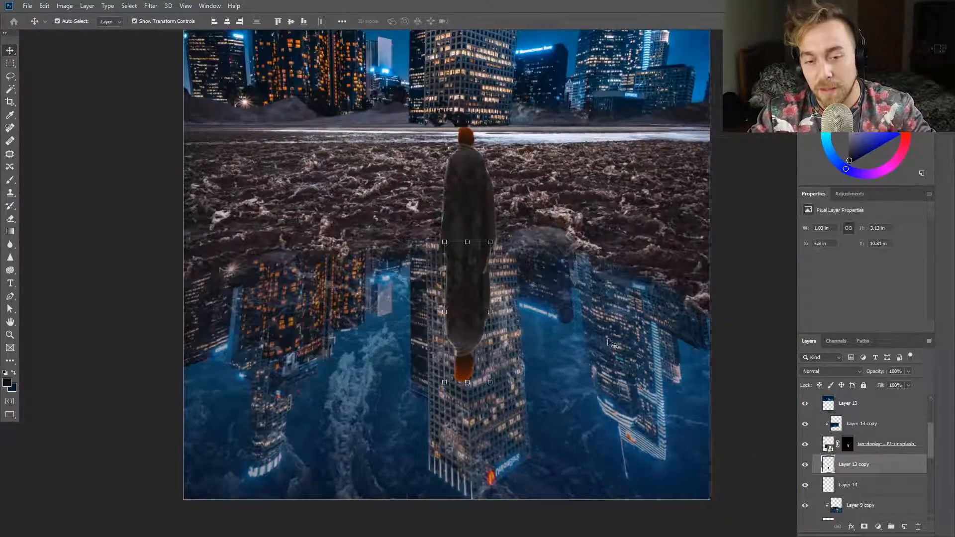
# Distort the merged reflection to widen it, especially toward the head, to about 1.37 in wide and 2.83 in high
pyautogui.scroll(7, 453, 253)
pyautogui.moveTo(417, 210); pyautogui.dragTo(379, 209)
pyautogui.moveTo(608, 210); pyautogui.dragTo(643, 209)
pyautogui.scroll(-2, 643, 249)
pyautogui.scroll(-5, 652, 322)
pyautogui.moveTo(638, 467); pyautogui.dragTo(649, 466)
pyautogui.moveTo(570, 466); pyautogui.dragTo(558, 466)
pyautogui.moveTo(647, 466); pyautogui.dragTo(668, 466)
pyautogui.moveTo(558, 466); pyautogui.dragTo(564, 454)
pyautogui.scroll(-5, 642, 388)
pyautogui.press('Return')
# Narrow the lower end of the figure's reflection by bringing both sides in, to about 1.18 in wide
pyautogui.moveTo(633, 402); pyautogui.dragTo(300, 408)
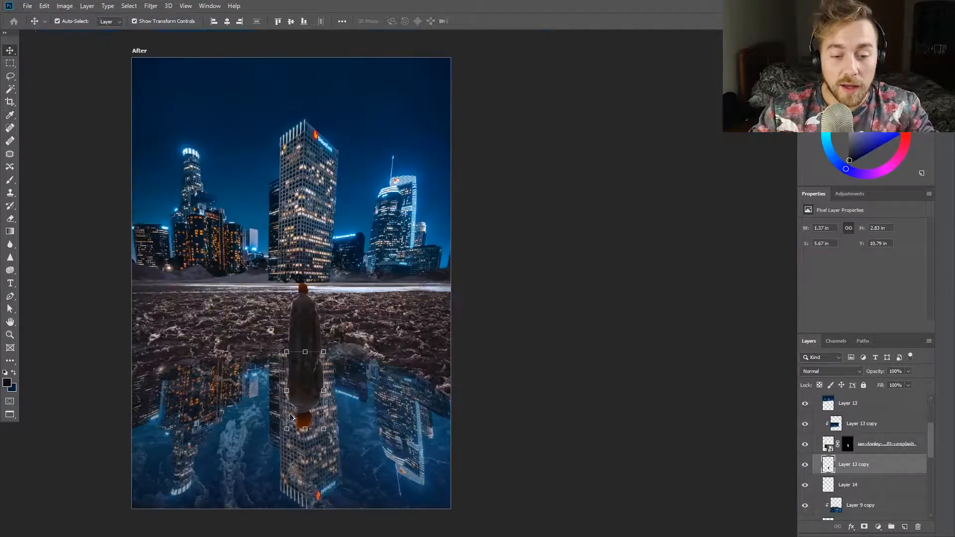
pyautogui.scroll(5, 294, 416)
pyautogui.moveTo(378, 450); pyautogui.dragTo(368, 450)
pyautogui.moveTo(281, 449); pyautogui.dragTo(291, 449)
pyautogui.press('Return')
pyautogui.scroll(-5, 319, 374)
pyautogui.scroll(4, 339, 392)
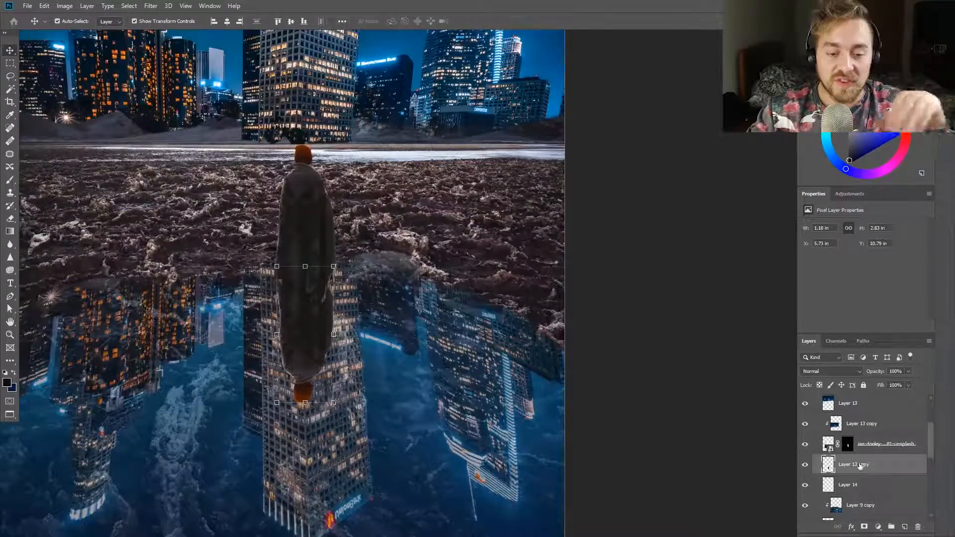
# Add a layer mask to the figure's reflection and fade out its head end with a black-to-white gradient
pyautogui.click(864, 526)
pyautogui.press('g')
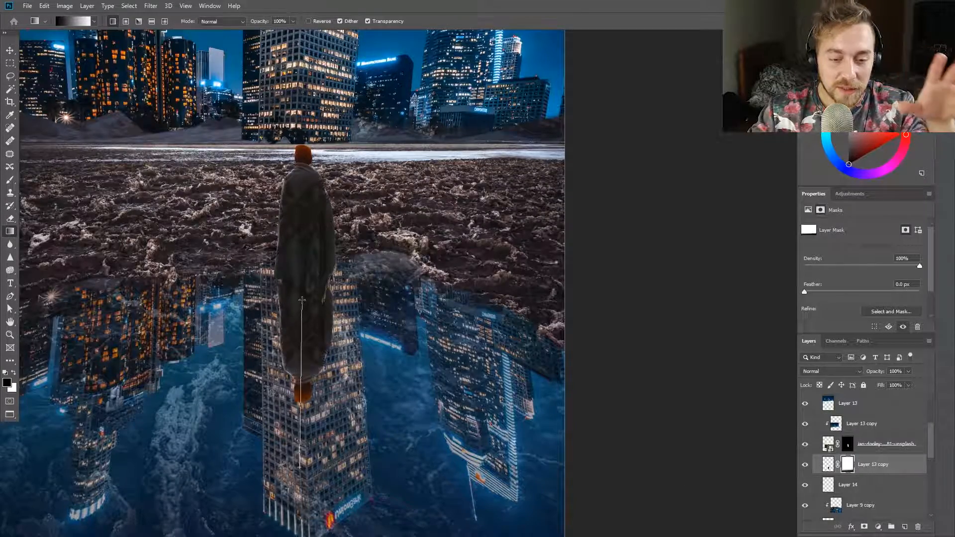
pyautogui.moveTo(302, 300); pyautogui.dragTo(302, 299)
pyautogui.scroll(-5, 322, 383)
pyautogui.moveTo(301, 436); pyautogui.dragTo(307, 318)
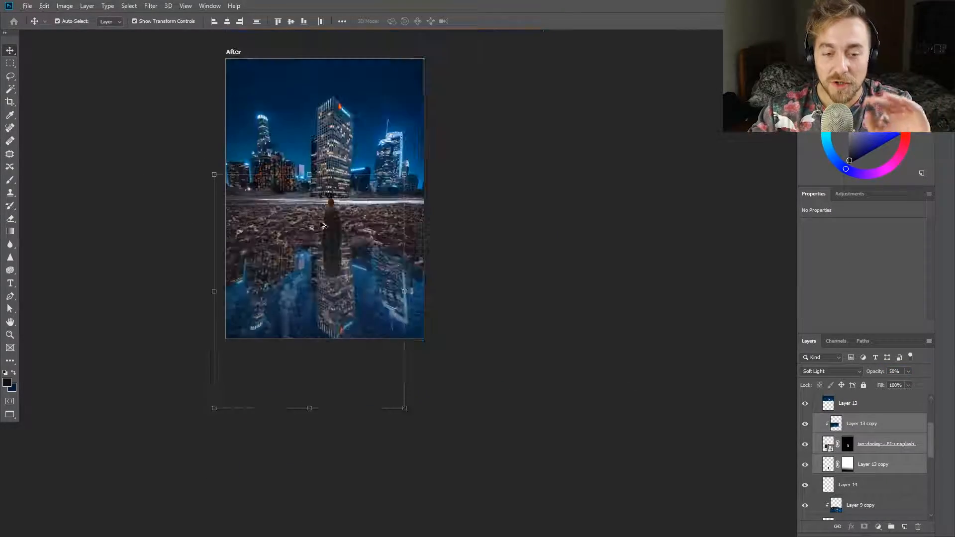
# Paint on the cloaked figure's mask with a small brush to clean up the leftover ground around the feet
pyautogui.scroll(-2, 389, 260)
pyautogui.click(10, 77)
pyautogui.scroll(3, 324, 149)
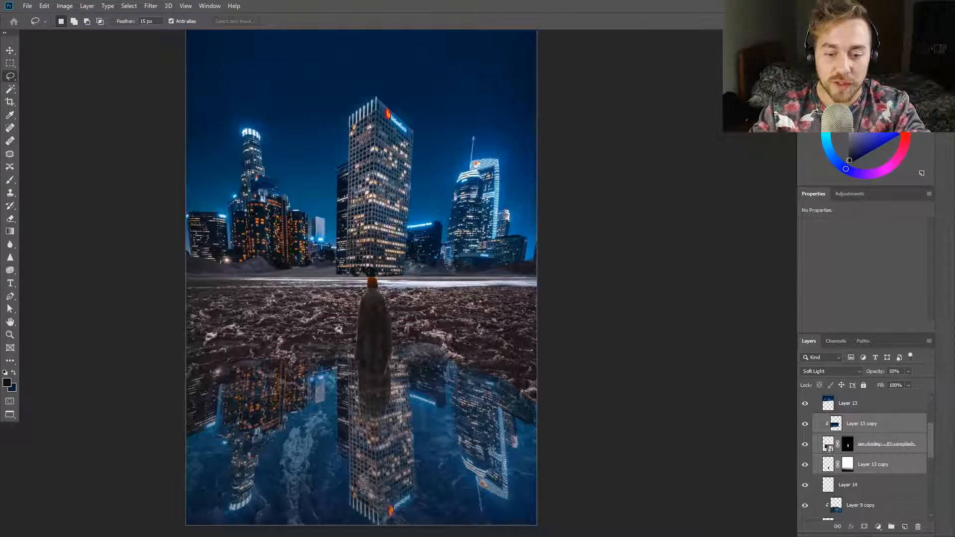
pyautogui.scroll(10, 374, 384)
pyautogui.click(848, 444)
pyautogui.scroll(2, 199, 348)
pyautogui.press('b')
pyautogui.moveTo(335, 298)
pyautogui.mouseDown()
pyautogui.moveTo(148, 271)
pyautogui.moveTo(107, 299)
pyautogui.mouseUp()
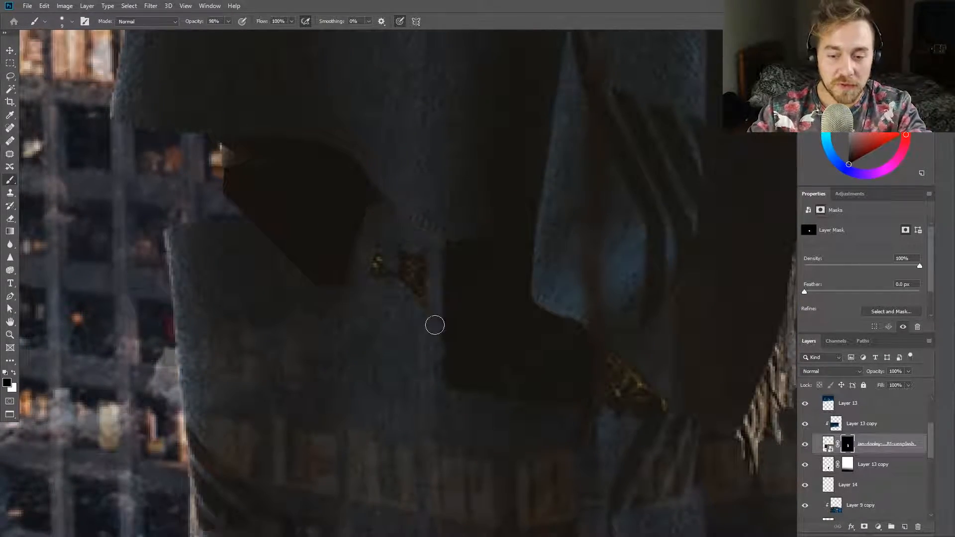
pyautogui.moveTo(577, 339); pyautogui.dragTo(510, 130)
pyautogui.scroll(-8, 509, 130)
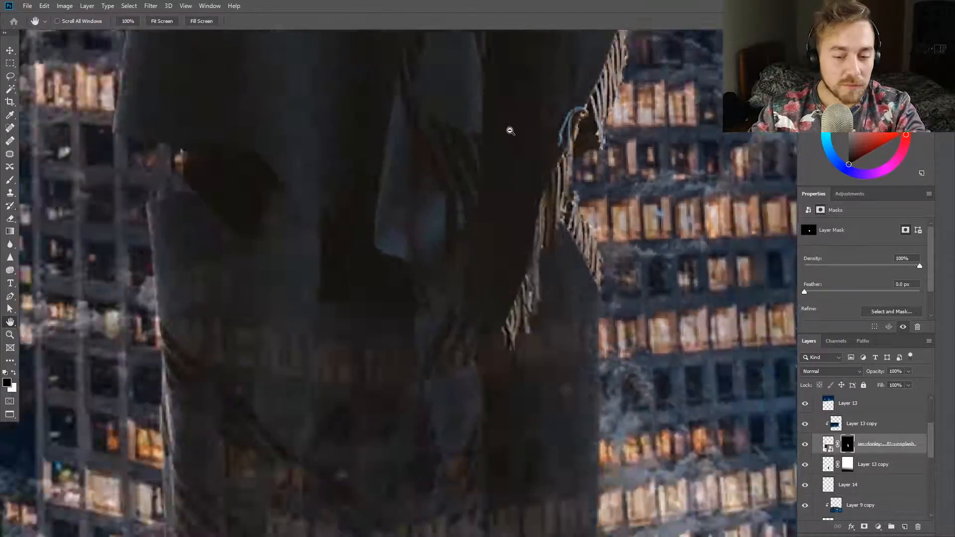
pyautogui.scroll(6, 478, 174)
pyautogui.scroll(-6, 449, 172)
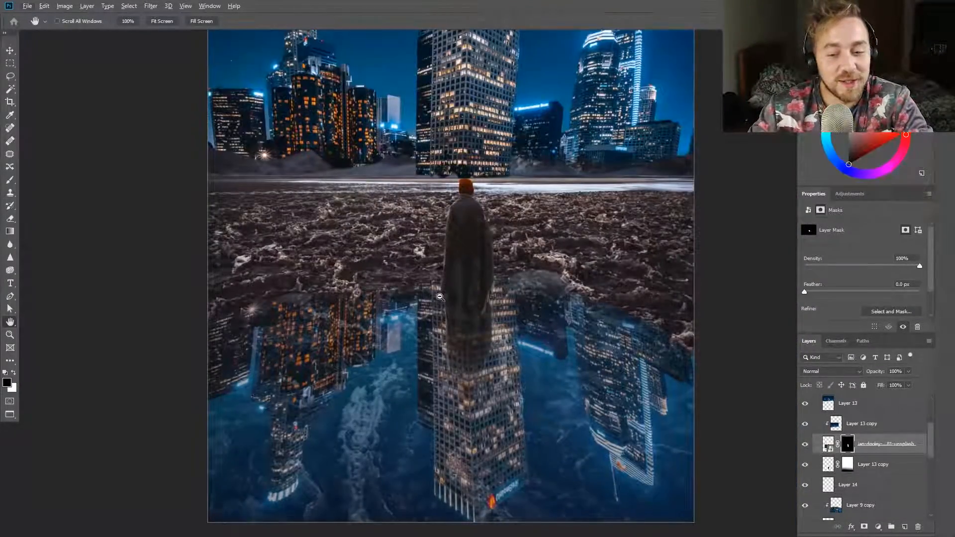
# Group the cloaked figure, its clipped skyline copy and the reflection into a group named person
pyautogui.click(867, 424)
pyautogui.keyDown('shift'); pyautogui.click(865, 464); pyautogui.keyUp('shift')
pyautogui.hotkey('ctrl', 'g')
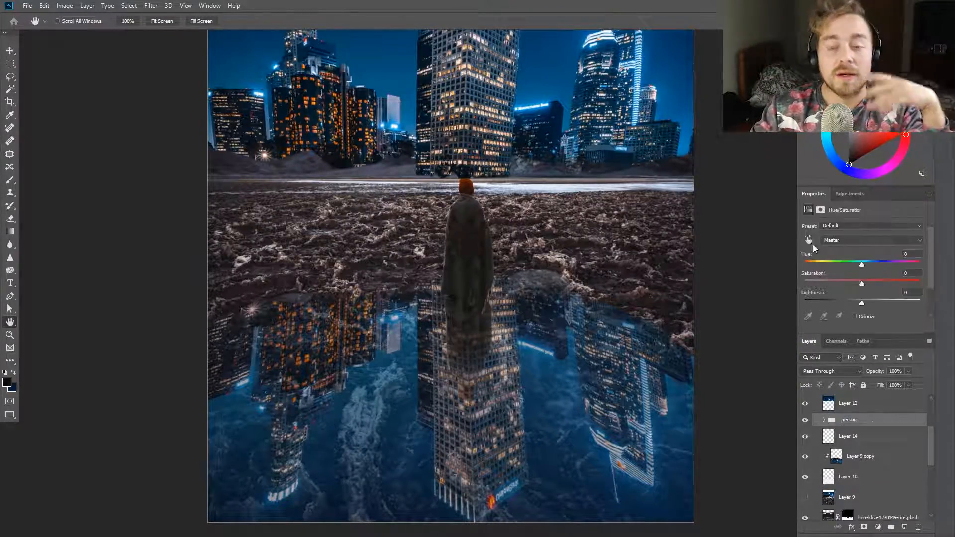
# Add a Hue/Saturation adjustment clipped to the person group with hue -13 and saturation +47, restricting it to the hat
pyautogui.click(810, 239)
pyautogui.moveTo(864, 263); pyautogui.dragTo(884, 263)
pyautogui.keyDown('alt'); pyautogui.click(867, 432); pyautogui.keyUp('alt')
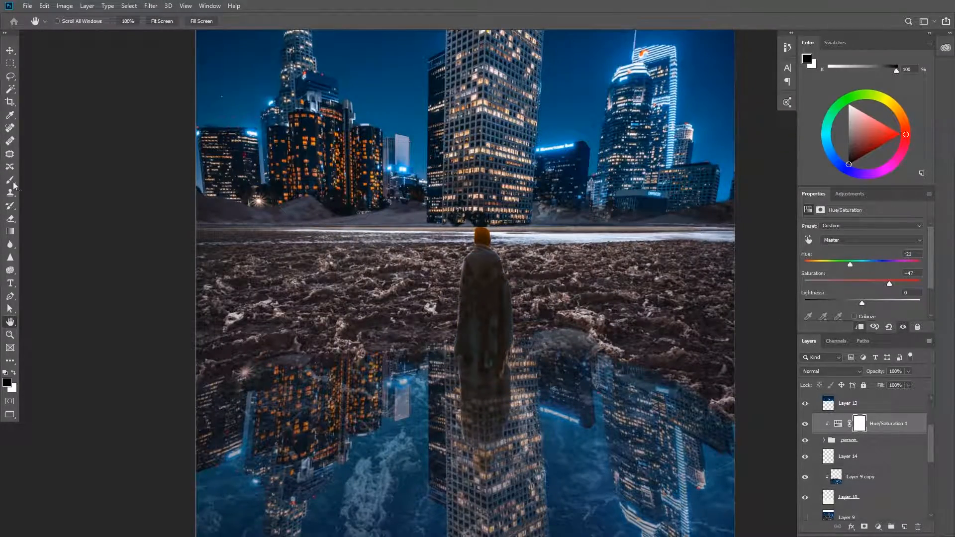
pyautogui.scroll(5, 441, 254)
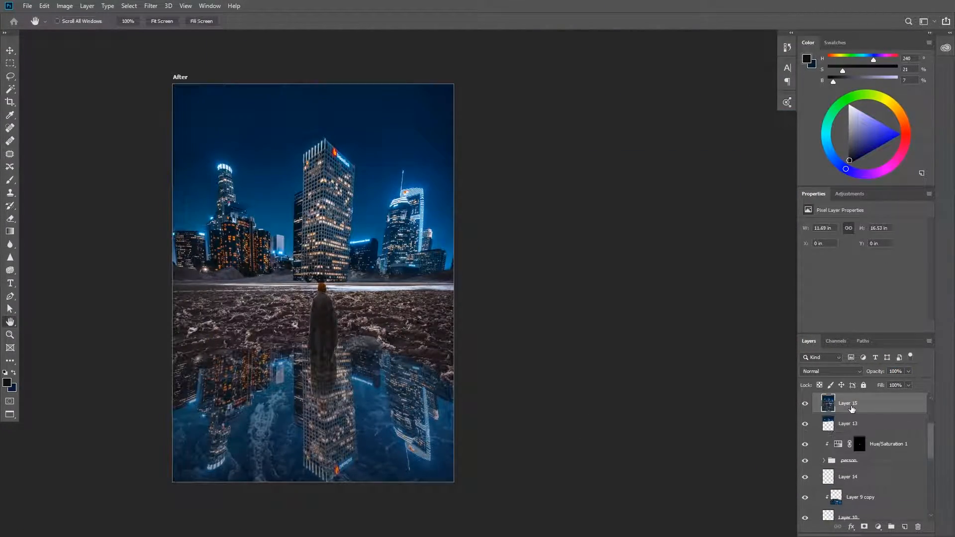
# Switch to the Unsplash browser window and search the photos for "stars"
pyautogui.press('Delete')
pyautogui.press('super')
pyautogui.click(205, 529)
pyautogui.click(234, 488)
pyautogui.tripleClick(566, 57)
pyautogui.write('stars')
pyautogui.press('Return')
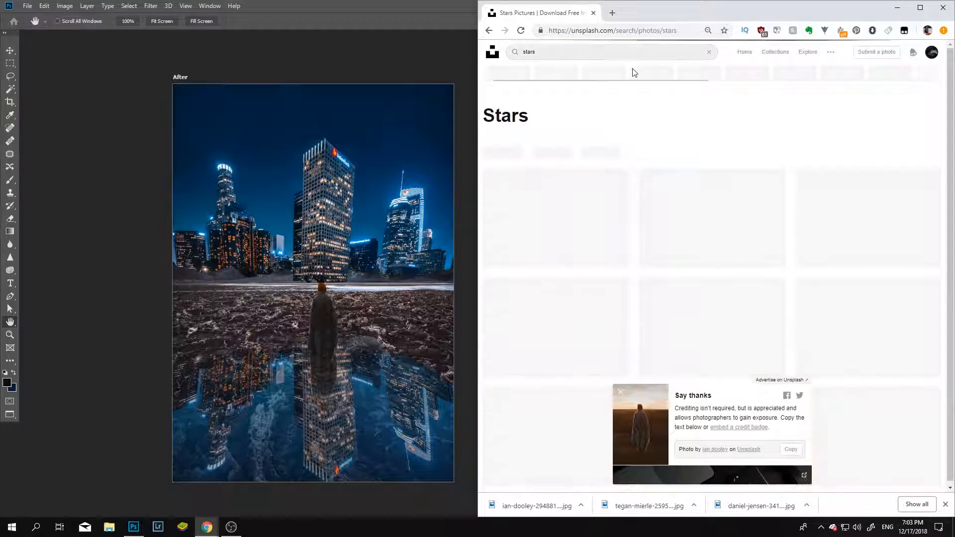
# Download two starry night-sky photos from the search results and place both into the skyline composite
pyautogui.scroll(-5, 768, 252)
pyautogui.scroll(-5, 758, 283)
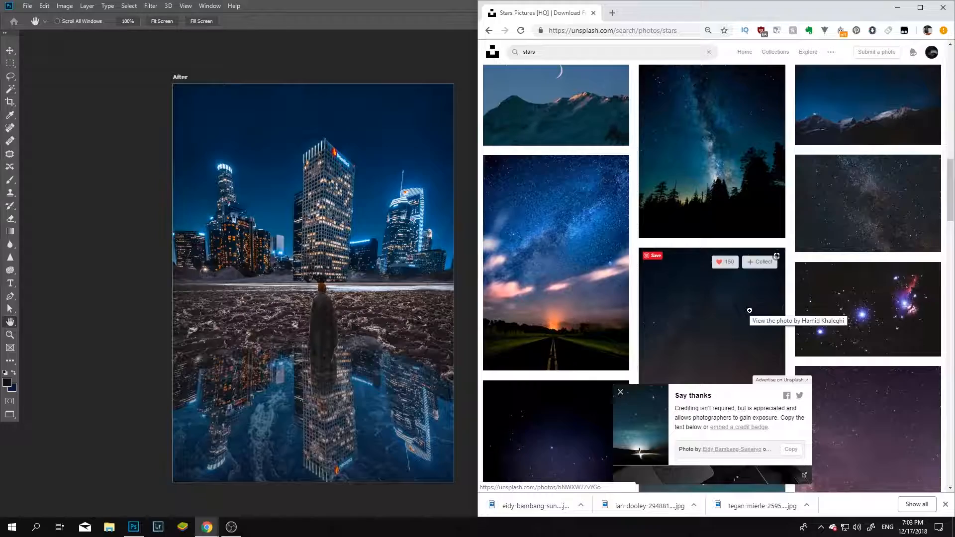
pyautogui.scroll(2, 749, 318)
pyautogui.moveTo(536, 506); pyautogui.dragTo(612, 508)
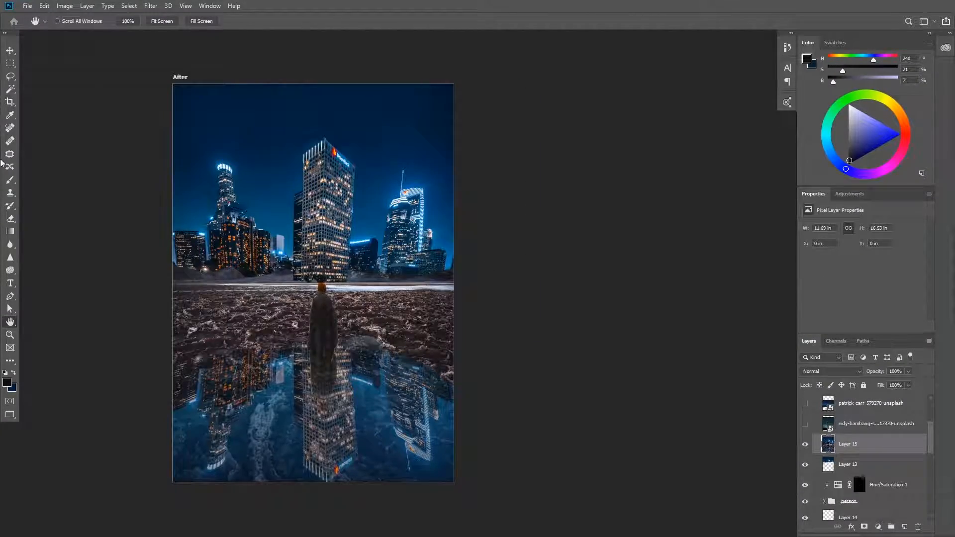
pyautogui.click(10, 89)
pyautogui.click(287, 225)
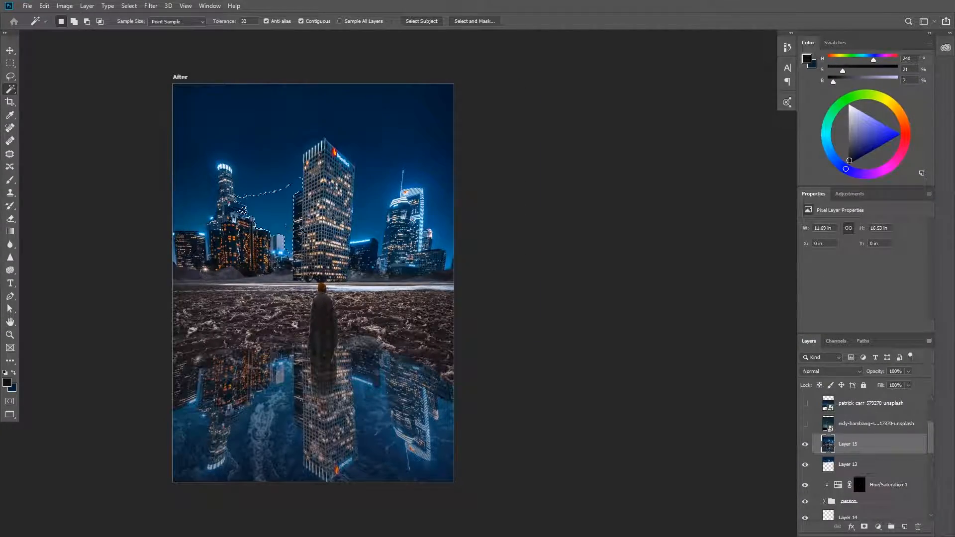
pyautogui.click(10, 76)
pyautogui.click(85, 118)
# Show the star photo with the small standing figure, move it up over the sky and set its blend mode to Screen
pyautogui.click(804, 424)
pyautogui.click(866, 424)
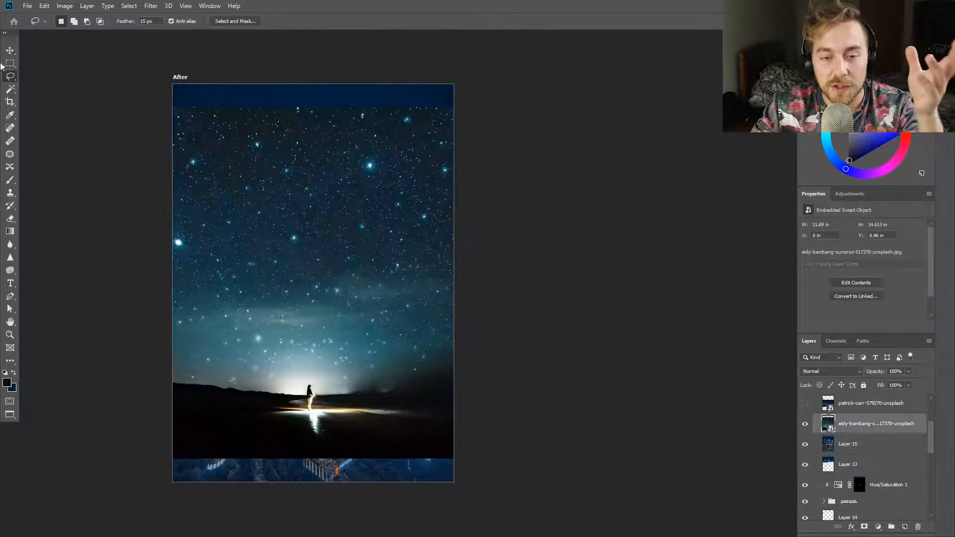
pyautogui.click(10, 50)
pyautogui.moveTo(237, 212); pyautogui.dragTo(233, 169)
pyautogui.click(831, 372)
pyautogui.click(811, 352)
# Add a layer mask to the star photo and paint black across the rocky ground with a large brush
pyautogui.press('b')
pyautogui.click(864, 527)
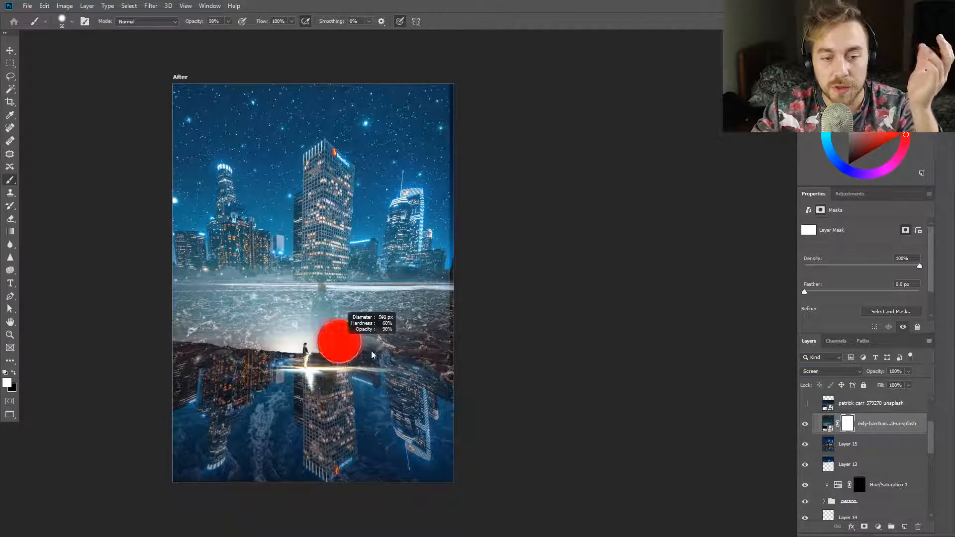
pyautogui.hotkey('ctrl', '+')
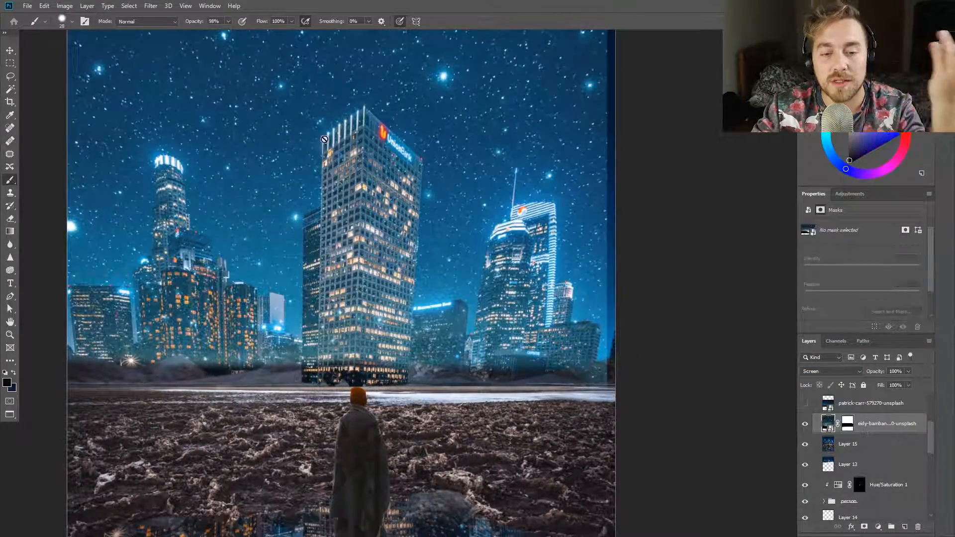
# Shift the star photo slightly to the right so it covers the bare strip at the image's edge
pyautogui.scroll(-4, 282, 292)
pyautogui.press('v')
pyautogui.moveTo(300, 209); pyautogui.dragTo(305, 210)
pyautogui.click(7, 78)
pyautogui.hotkey('ctrl', '+')
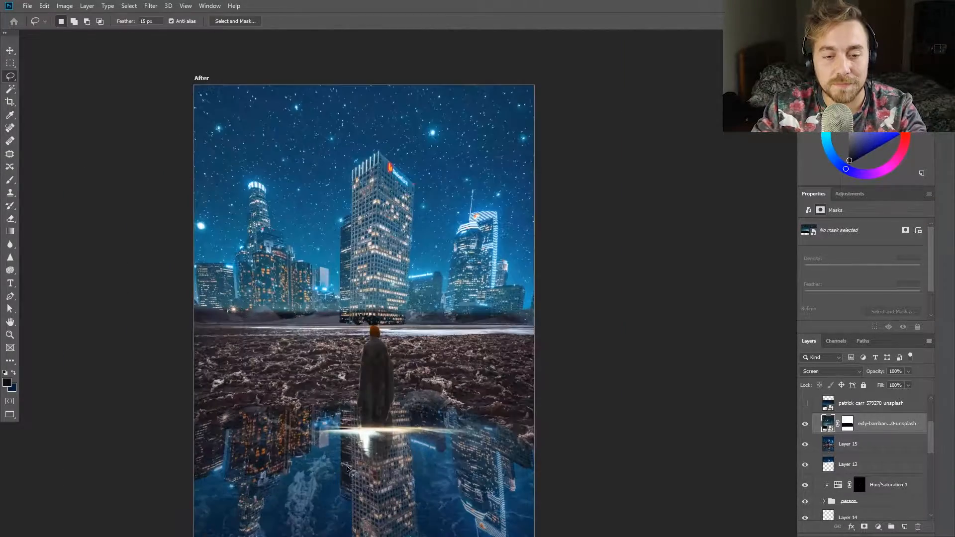
# Paint the skyline buildings and the horizon black in the star photo's mask, lowering the brush opacity to 70%
pyautogui.click(806, 428)
pyautogui.click(805, 428)
pyautogui.press('b')
pyautogui.moveTo(338, 332); pyautogui.dragTo(359, 332)
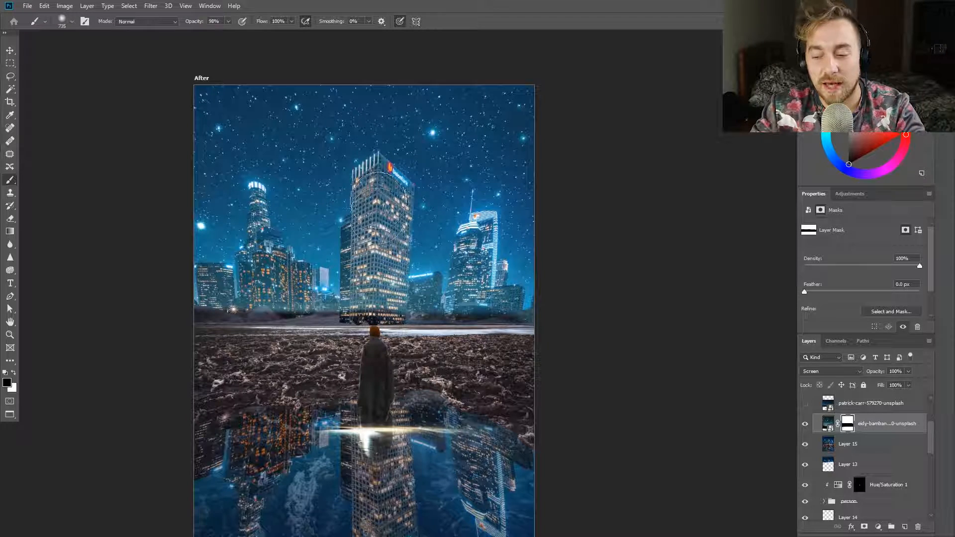
pyautogui.moveTo(374, 326)
pyautogui.mouseDown()
pyautogui.moveTo(366, 297)
pyautogui.moveTo(260, 283)
pyautogui.moveTo(366, 296)
pyautogui.moveTo(352, 331)
pyautogui.mouseUp()
pyautogui.moveTo(271, 224); pyautogui.dragTo(224, 259)
pyautogui.moveTo(299, 244); pyautogui.dragTo(309, 247)
pyautogui.scroll(7, 239, 249)
pyautogui.press('7')
pyautogui.moveTo(274, 123)
pyautogui.mouseDown()
pyautogui.moveTo(297, 250)
pyautogui.moveTo(167, 326)
pyautogui.mouseUp()
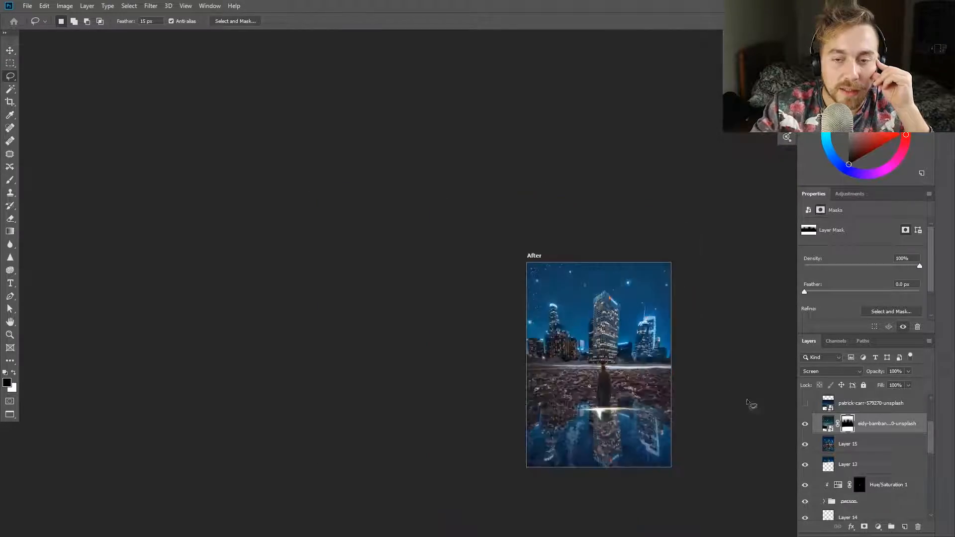
# Duplicate the masked star photo, flip the copy vertically and move it down over the puddle
pyautogui.hotkey('ctrl', 'j')
pyautogui.hotkey('ctrl', 't')
pyautogui.rightClick(444, 303)
pyautogui.click(470, 437)
pyautogui.moveTo(483, 333); pyautogui.dragTo(568, 438)
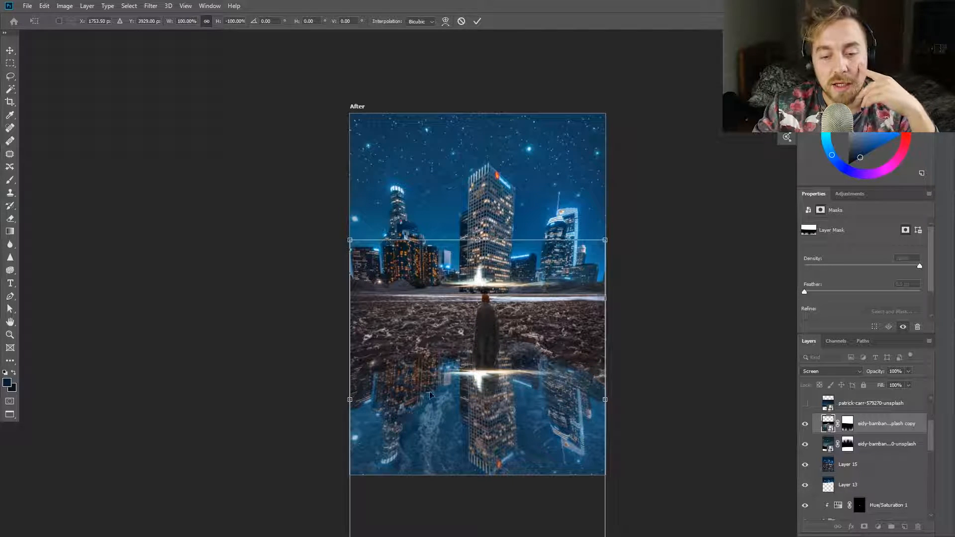
pyautogui.press('Return')
# Paint the flipped star copy's mask so it stays off the buildings and ground, and set its blend mode to Soft Light
pyautogui.press('b')
pyautogui.press('d')
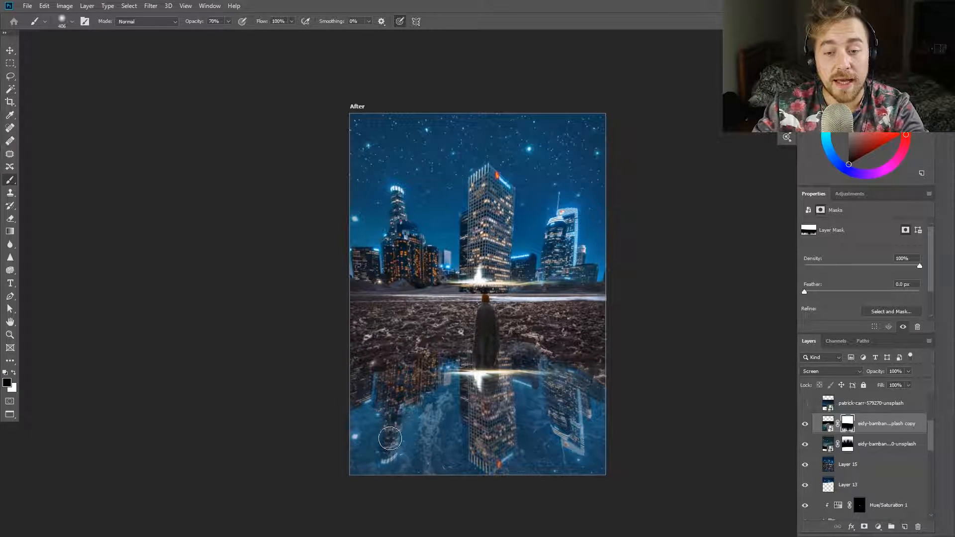
pyautogui.scroll(-2, 552, 398)
pyautogui.scroll(1, 582, 433)
pyautogui.click(846, 371)
pyautogui.click(826, 397)
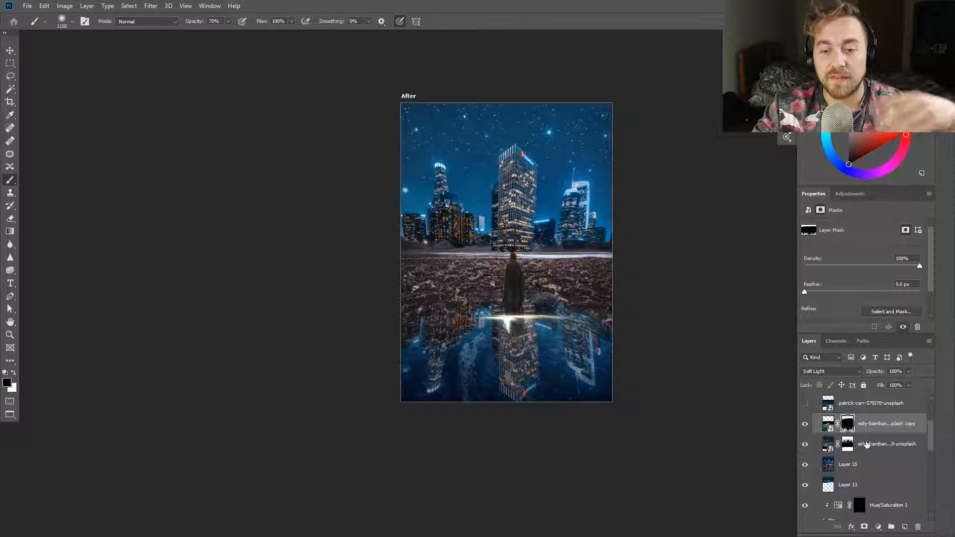
# Try a different blend mode on the upright star photo
pyautogui.click(864, 444)
pyautogui.click(831, 371)
pyautogui.click(826, 393)
# Hide the first star photo and its flipped copy, show the second star photo and enlarge it over the sky
pyautogui.moveTo(805, 425); pyautogui.dragTo(805, 444)
pyautogui.click(866, 403)
pyautogui.click(805, 404)
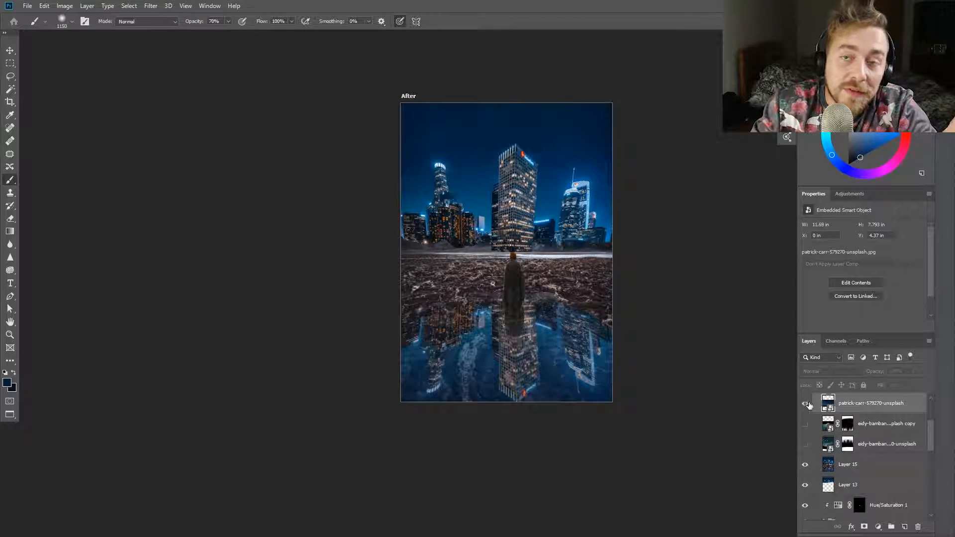
pyautogui.hotkey('ctrl', 't')
pyautogui.moveTo(612, 181); pyautogui.dragTo(702, 123)
pyautogui.moveTo(537, 219); pyautogui.dragTo(529, 192)
# Commit the enlarged second star photo and set its blend mode to Lighten
pyautogui.click(816, 372)
pyautogui.click(814, 397)
pyautogui.press('Return')
pyautogui.click(830, 371)
pyautogui.click(818, 349)
# Add a layer mask to the second star photo and paint its stars off the skyline buildings
pyautogui.click(864, 526)
pyautogui.scroll(9, 525, 248)
pyautogui.moveTo(338, 211); pyautogui.dragTo(303, 299)
pyautogui.keyDown('alt'); pyautogui.rightClick(472, 229); pyautogui.keyUp('alt')
pyautogui.moveTo(571, 195)
pyautogui.mouseDown()
pyautogui.moveTo(674, 240)
pyautogui.moveTo(714, 213)
pyautogui.mouseUp()
pyautogui.moveTo(748, 233); pyautogui.dragTo(633, 231)
pyautogui.moveTo(139, 211)
pyautogui.mouseDown()
pyautogui.moveTo(219, 165)
pyautogui.moveTo(321, 227)
pyautogui.mouseUp()
# Paint the second star photo out over the cloaked figure and rocky ground, raising the brush opacity to 100%
pyautogui.scroll(3, 503, 76)
pyautogui.scroll(-7, 441, 132)
pyautogui.scroll(13, 433, 241)
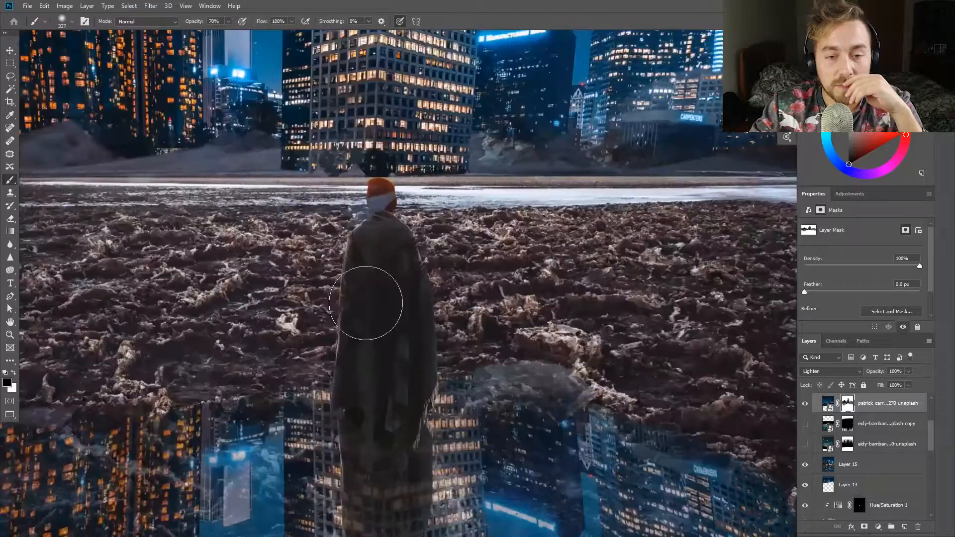
pyautogui.scroll(-4, 379, 368)
pyautogui.press('1')
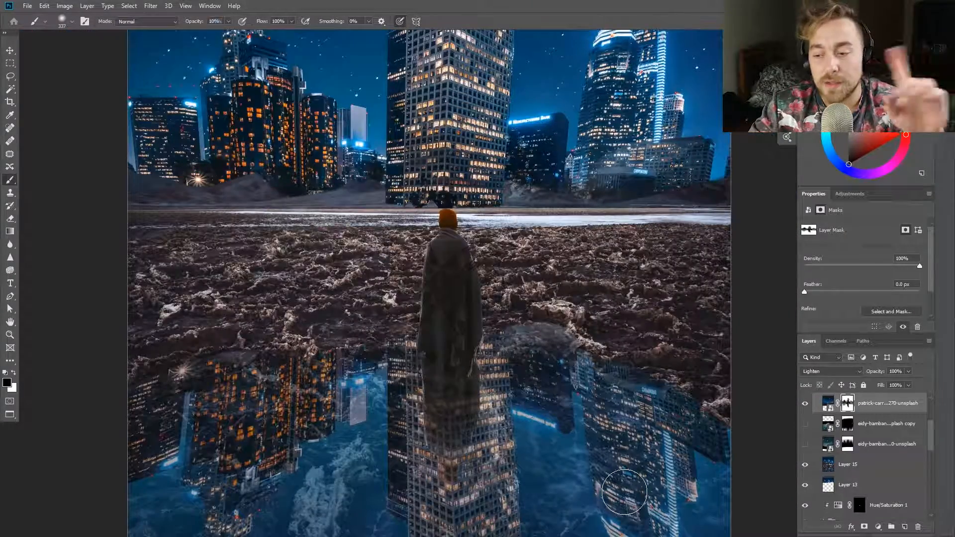
pyautogui.scroll(-4, 691, 169)
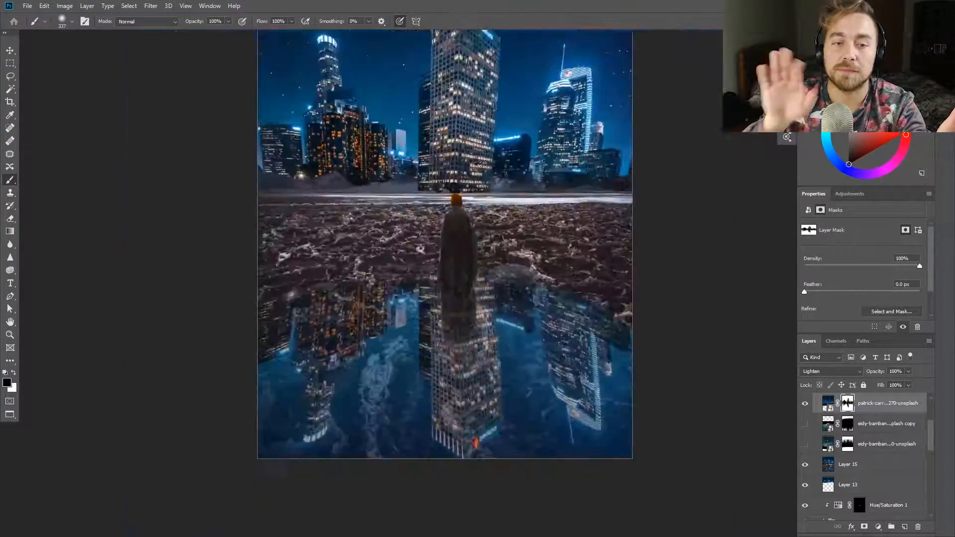
# Duplicate the second star photo, flip it vertically over the puddle and clip it into the puddle reflection layers
pyautogui.hotkey('ctrl', 'j')
pyautogui.hotkey('ctrl', 't')
pyautogui.rightClick(465, 258)
pyautogui.click(482, 391)
pyautogui.moveTo(477, 207); pyautogui.dragTo(466, 457)
pyautogui.click(477, 22)
pyautogui.click(847, 403)
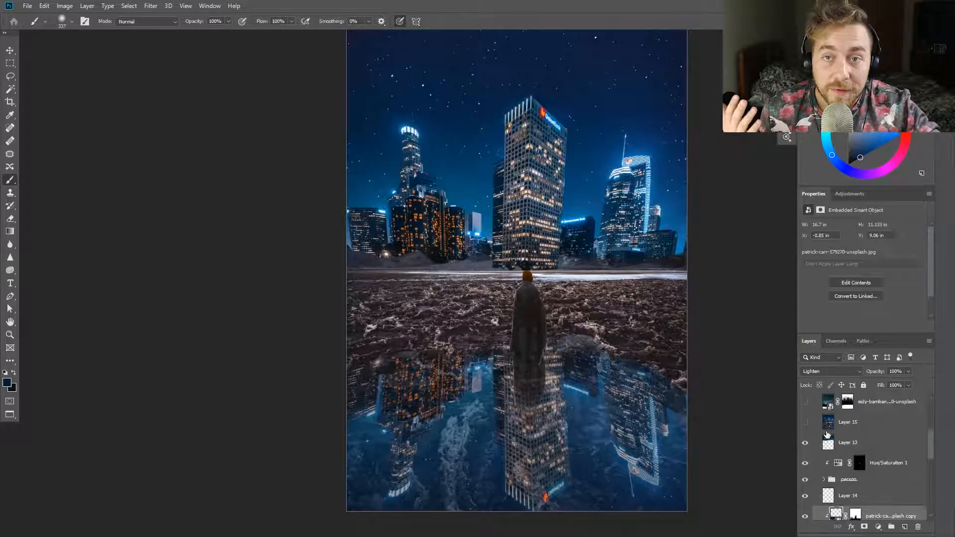
# Show the first star photo again, set its blend mode to Screen and move it up until its light streak reaches the figure's feet
pyautogui.scroll(1, 826, 435)
pyautogui.click(805, 442)
pyautogui.click(828, 442)
pyautogui.click(831, 372)
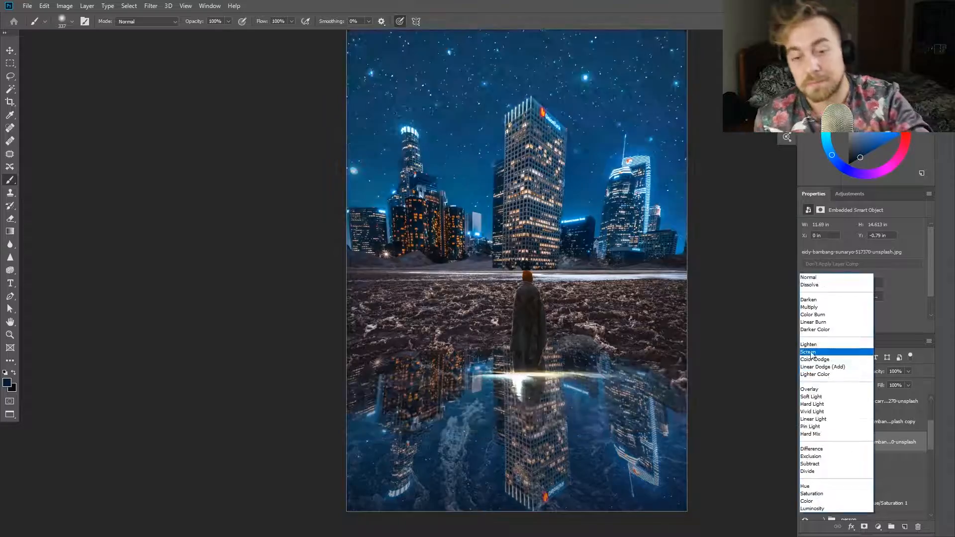
pyautogui.click(814, 352)
pyautogui.press('v')
pyautogui.moveTo(547, 199); pyautogui.dragTo(547, 178)
# Move the first star photo's layer beneath the person group so its light streak sits behind the figure
pyautogui.scroll(-1, 882, 454)
pyautogui.moveTo(882, 454); pyautogui.dragTo(881, 486)
pyautogui.scroll(-4, 627, 400)
pyautogui.scroll(8, 592, 380)
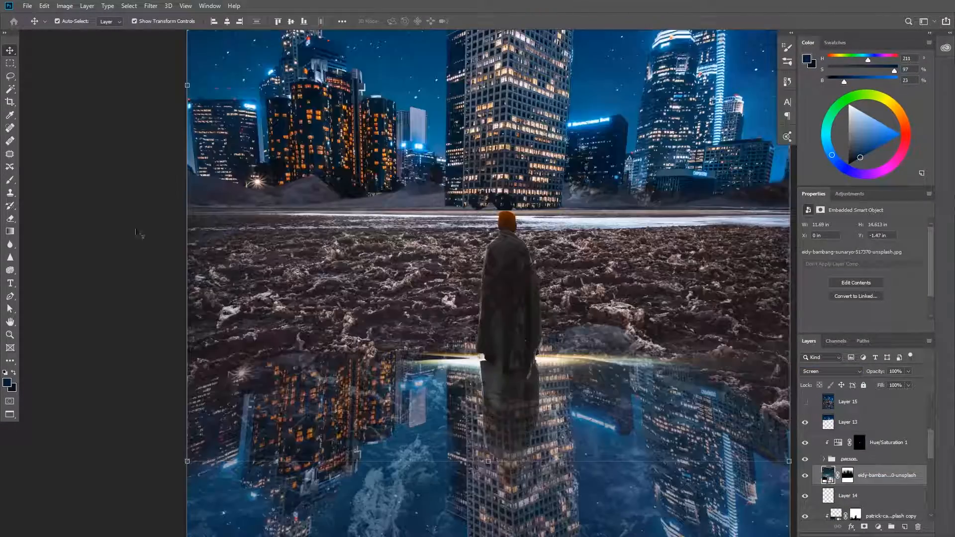
# Flip the light streak photo vertically and move it down so its streak meets the puddle edge at the figure's feet
pyautogui.hotkey('ctrl', 't')
pyautogui.rightClick(410, 260)
pyautogui.click(434, 392)
pyautogui.scroll(-6, 560, 232)
pyautogui.moveTo(558, 175); pyautogui.dragTo(558, 420)
pyautogui.press('Return')
# Paint black on the light streak photo's mask with the brush at 100% opacity to clear its excess around the figure
pyautogui.click(847, 475)
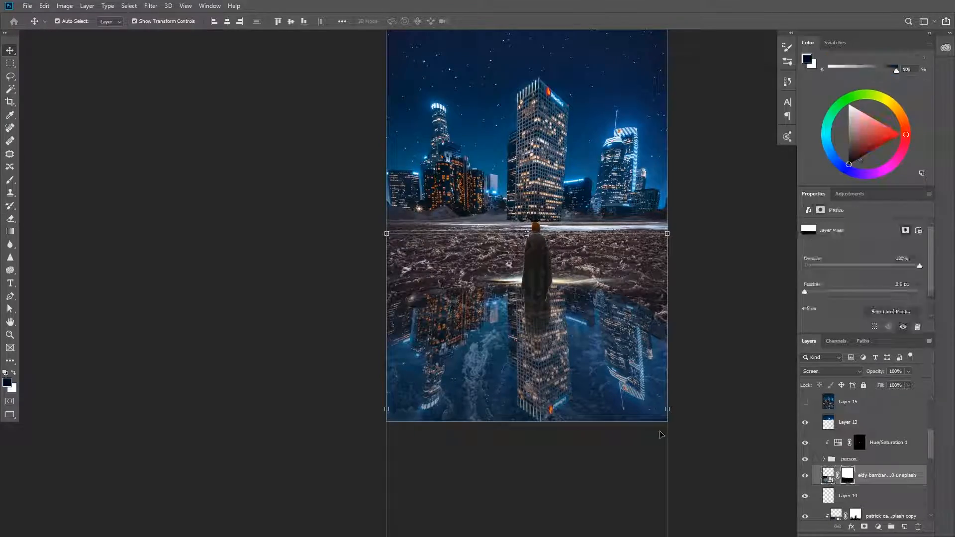
pyautogui.press('b')
pyautogui.scroll(-2, 507, 380)
pyautogui.scroll(2, 549, 377)
pyautogui.scroll(5, 557, 343)
pyautogui.moveTo(541, 323); pyautogui.dragTo(259, 358)
pyautogui.keyDown('alt'); pyautogui.moveTo(303, 380); pyautogui.dragTo(252, 381); pyautogui.keyUp('alt')
pyautogui.moveTo(308, 313); pyautogui.dragTo(255, 313)
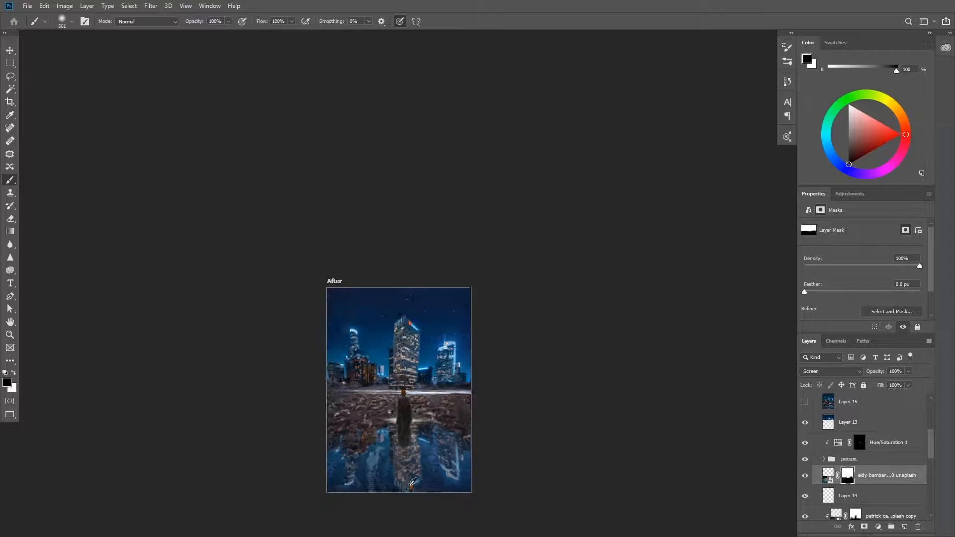
# Hide the light streak and touch up the ben-klea copy layer's mask around the puddle with the brush at 30% opacity
pyautogui.scroll(-3, 809, 456)
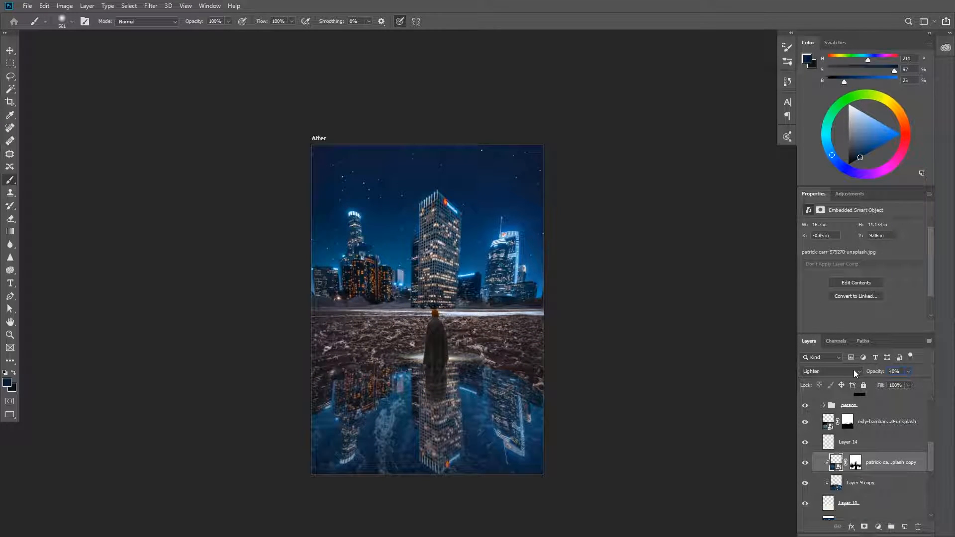
pyautogui.write('0')
pyautogui.press('Return')
pyautogui.scroll(2, 687, 427)
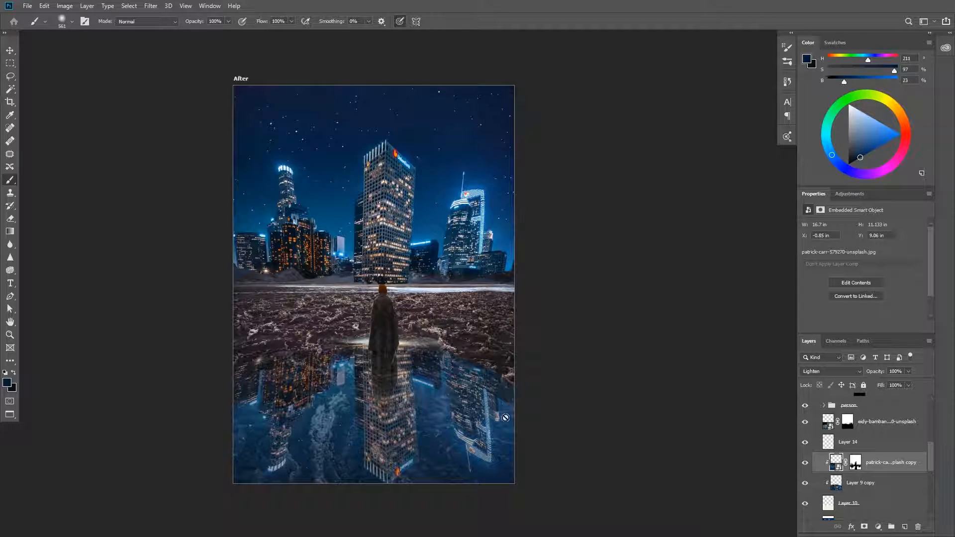
pyautogui.click(809, 430)
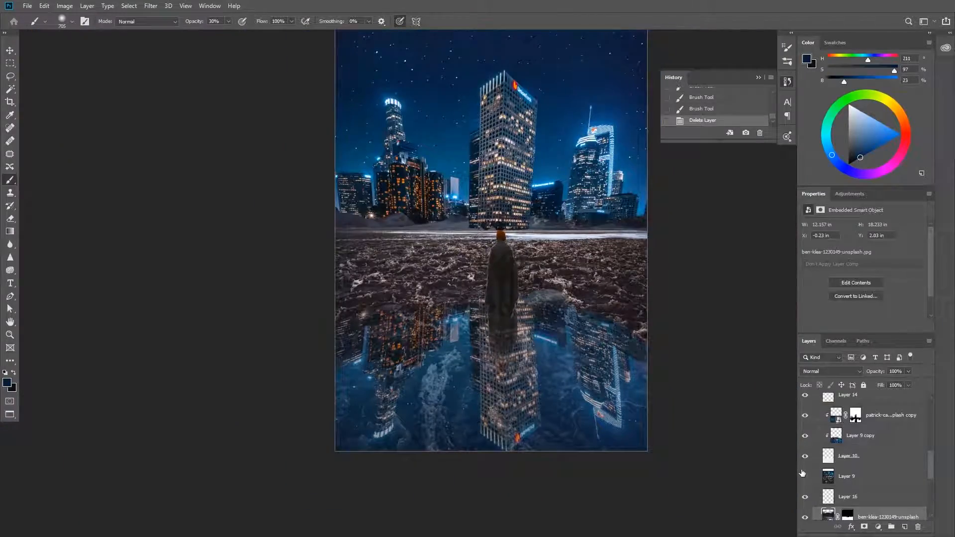
# Refine the light streak's mask beside the cloak with the brush at 60% opacity
pyautogui.scroll(3, 802, 473)
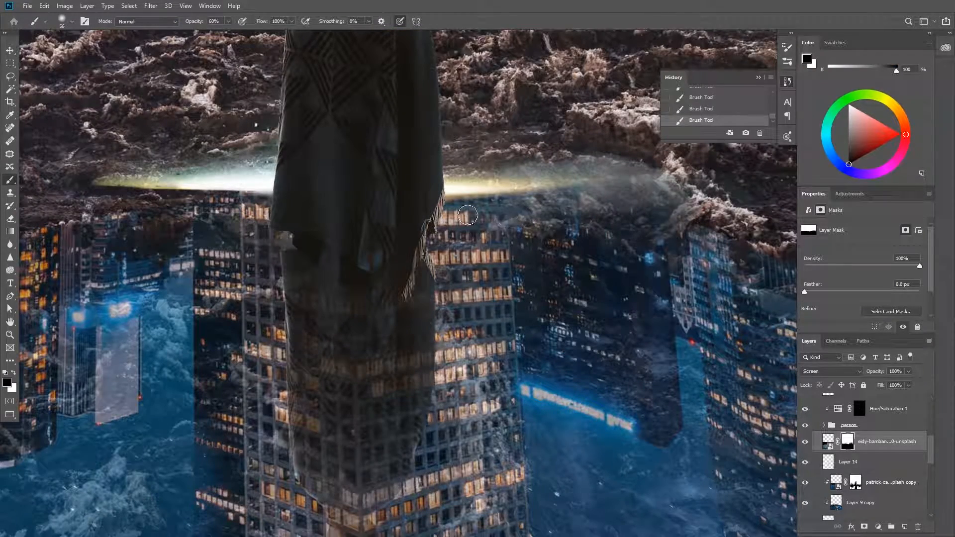
pyautogui.moveTo(197, 183); pyautogui.dragTo(91, 174)
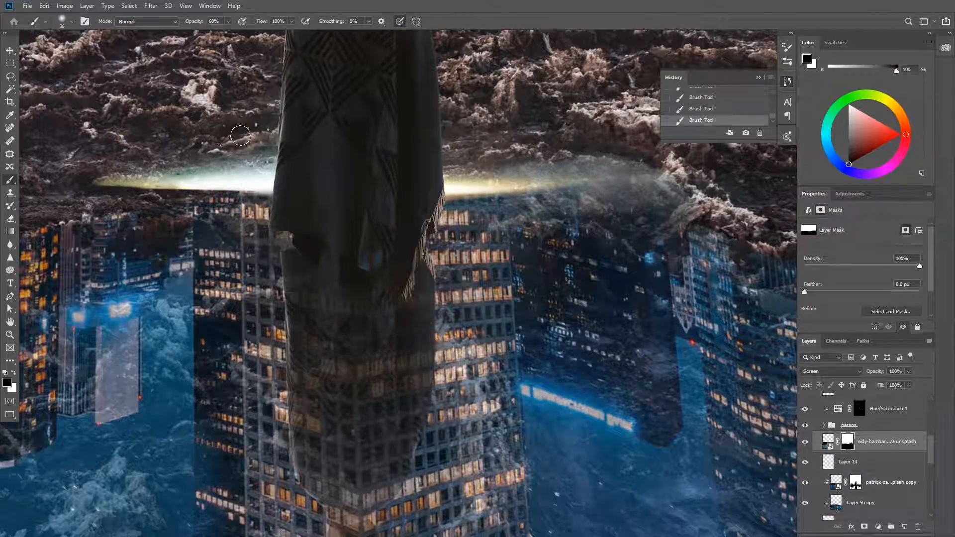
pyautogui.scroll(4, 408, 185)
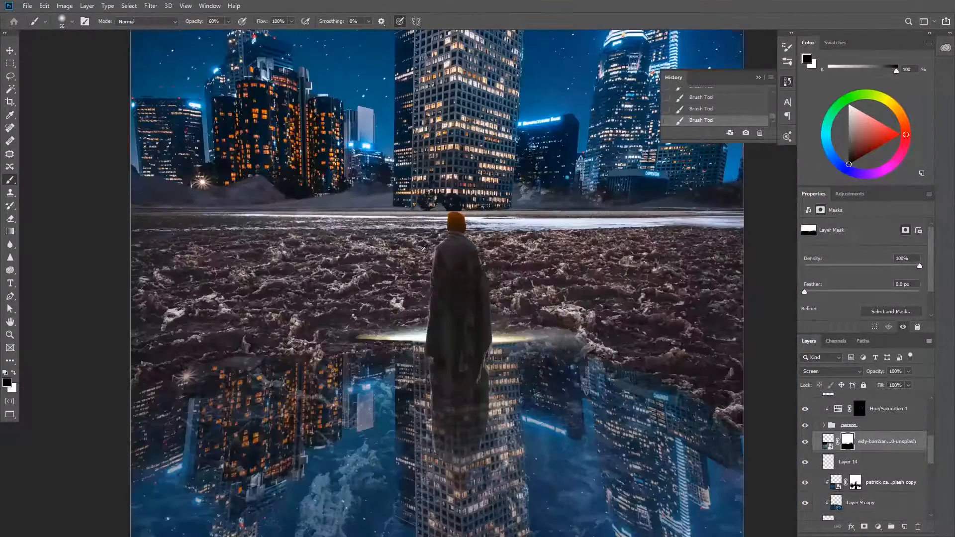
# Duplicate the light streak layer and apply a Gaussian Blur to the copy for a soft glow
pyautogui.hotkey('ctrl', 'j')
pyautogui.click(150, 5)
pyautogui.click(308, 166)
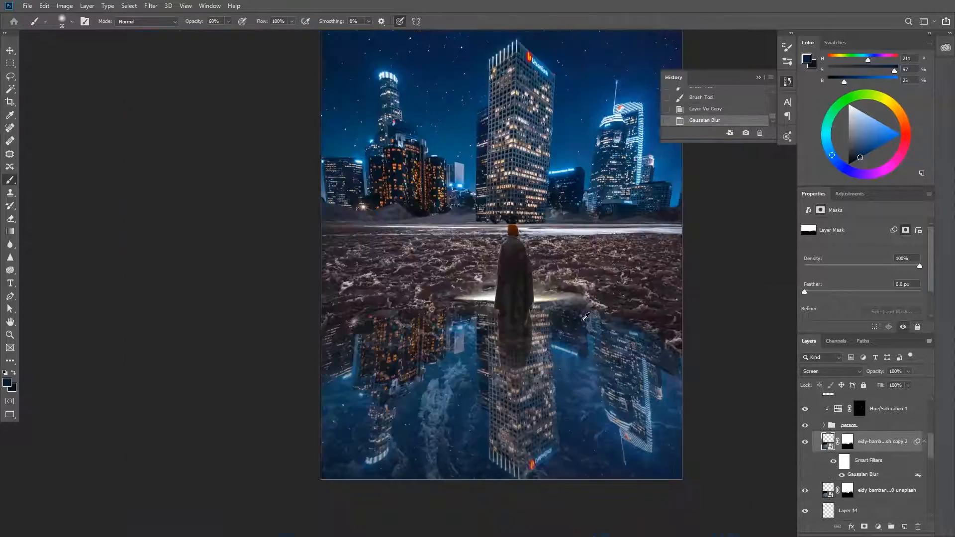
pyautogui.scroll(5, 448, 278)
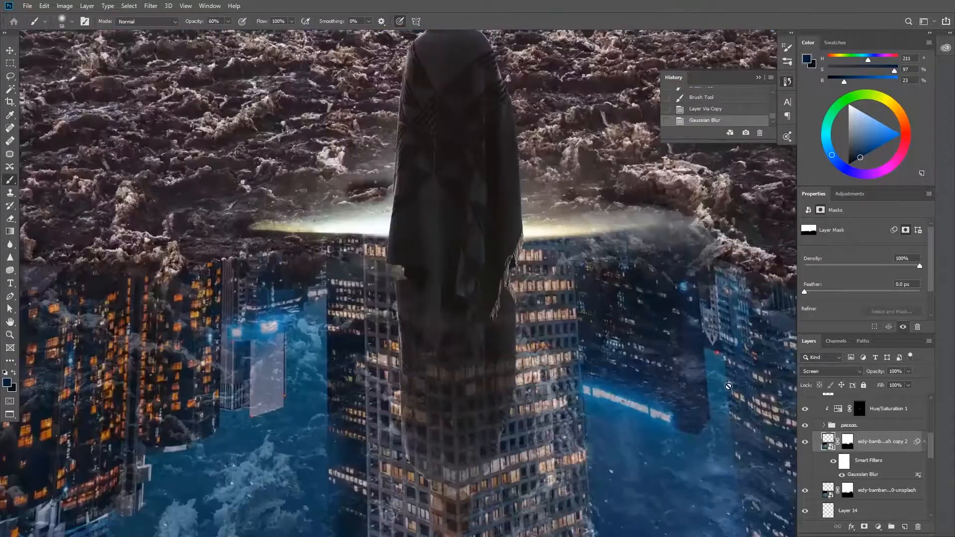
pyautogui.scroll(2, 401, 208)
# Paint the blurred streak copy's mask to blend its glow around the figure, and nudge both light streak layers together
pyautogui.moveTo(400, 208); pyautogui.dragTo(319, 214)
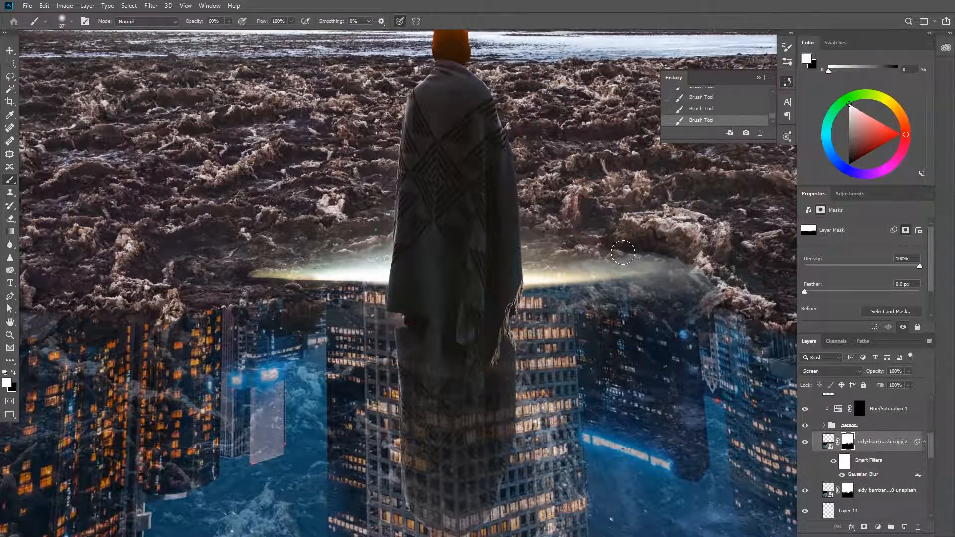
pyautogui.press('x')
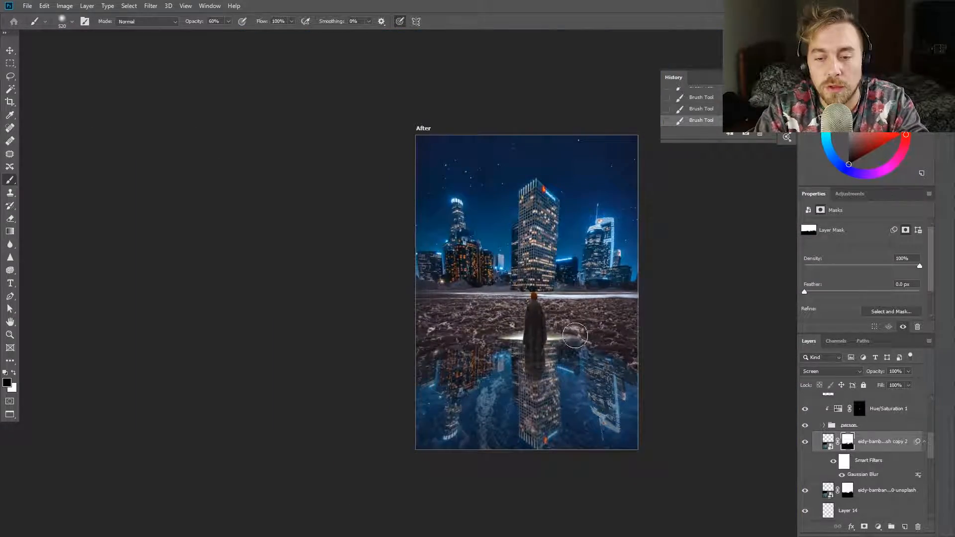
pyautogui.scroll(4, 573, 334)
pyautogui.moveTo(642, 409); pyautogui.dragTo(684, 409)
pyautogui.moveTo(398, 219)
pyautogui.mouseDown()
pyautogui.moveTo(628, 219)
pyautogui.moveTo(446, 156)
pyautogui.mouseUp()
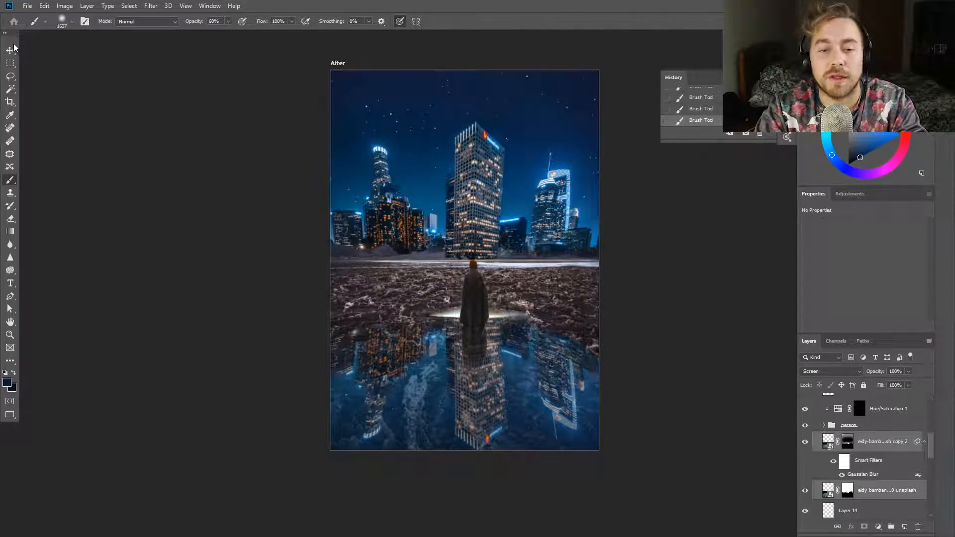
pyautogui.click(13, 48)
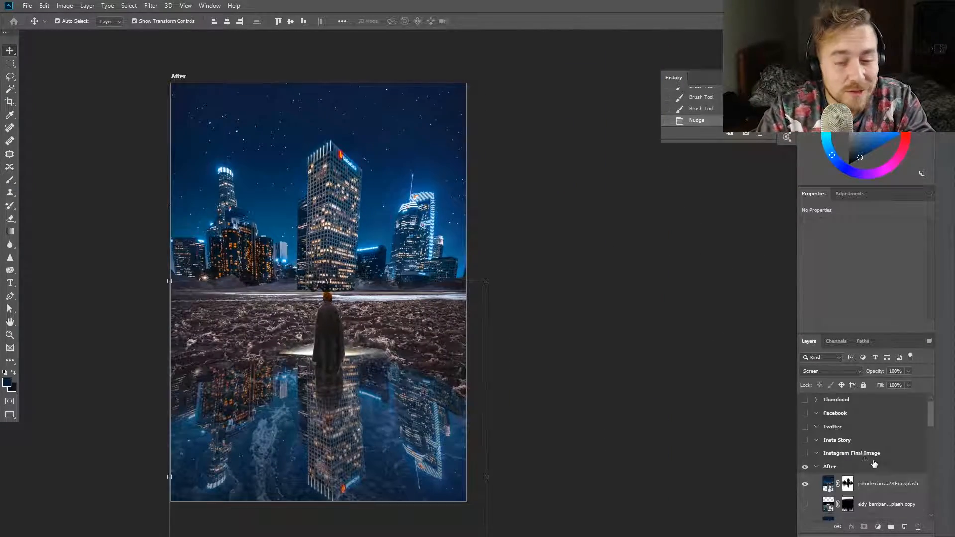
# Stamp all visible layers into a new layer and give it a Camera Raw vignette with amount -100 and midpoint 31
pyautogui.hotkey('ctrl', 'alt', 'shift', 'e')
pyautogui.press('h')
pyautogui.moveTo(231, 128); pyautogui.dragTo(313, 101)
pyautogui.click(151, 6)
pyautogui.click(175, 65)
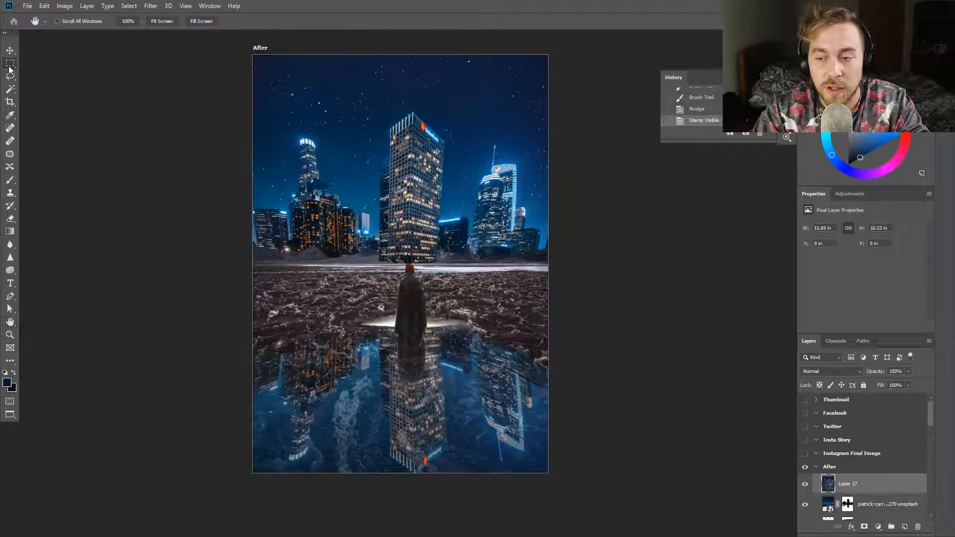
pyautogui.click(150, 6)
pyautogui.click(175, 65)
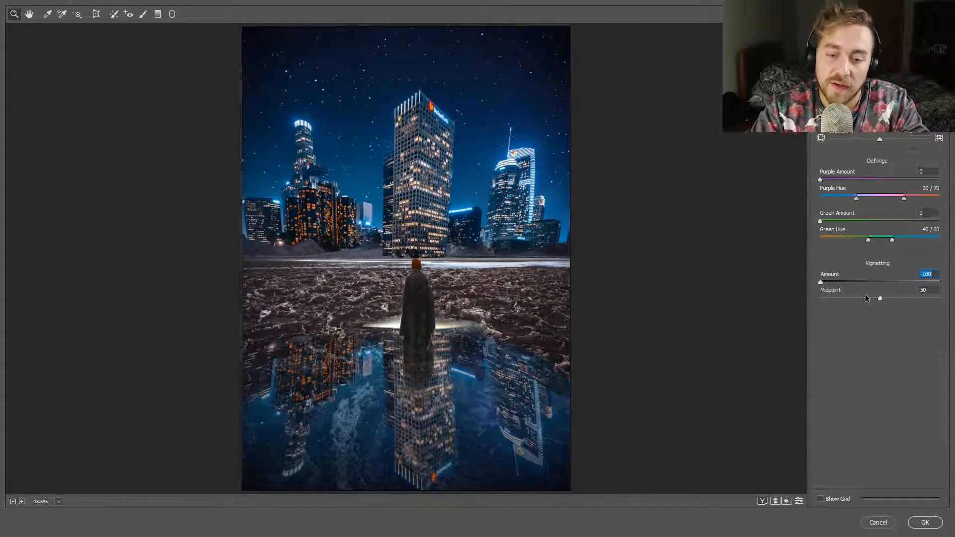
pyautogui.moveTo(866, 298); pyautogui.dragTo(858, 298)
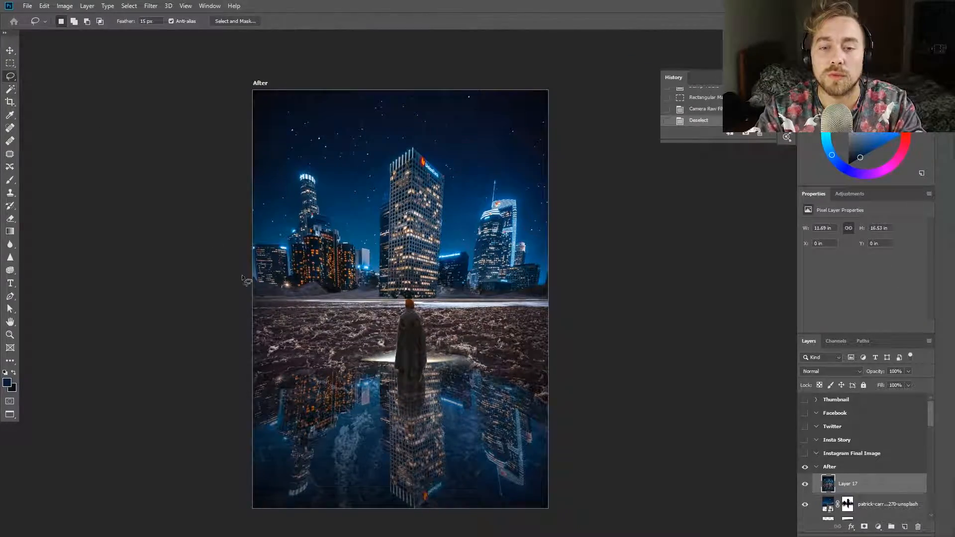
# Add a mask to the vignette layer, paint the lit towers out of it at 100% opacity, and compare with the layer hidden
pyautogui.press('b')
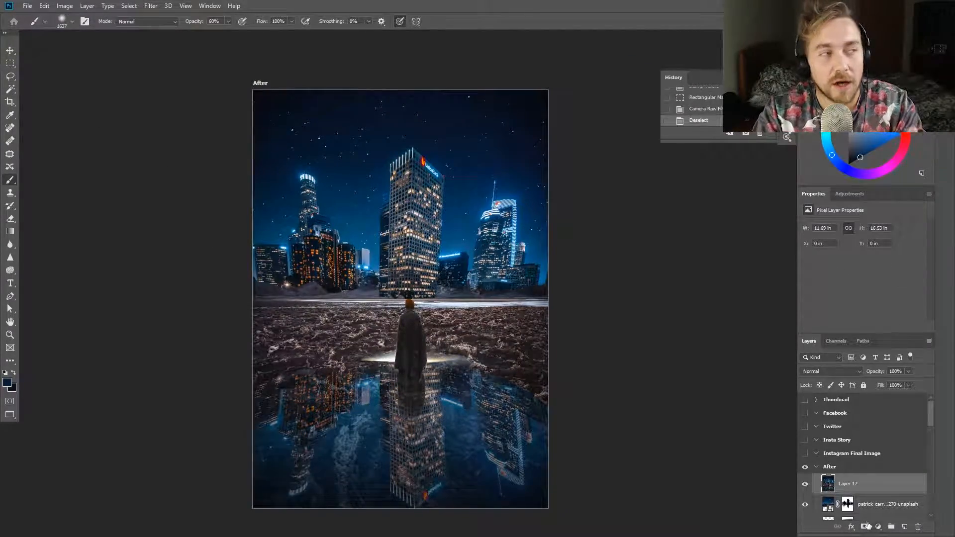
pyautogui.scroll(1, 389, 324)
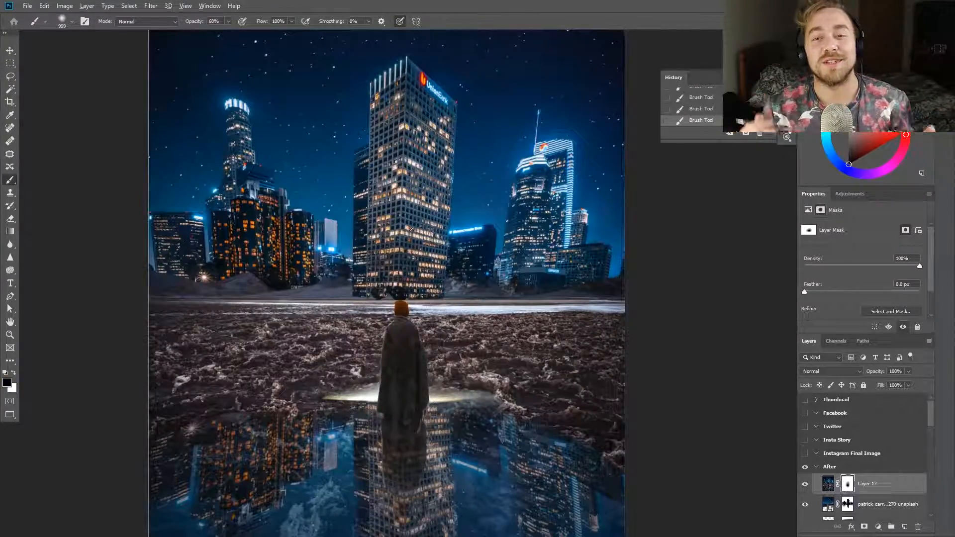
pyautogui.scroll(3, 379, 234)
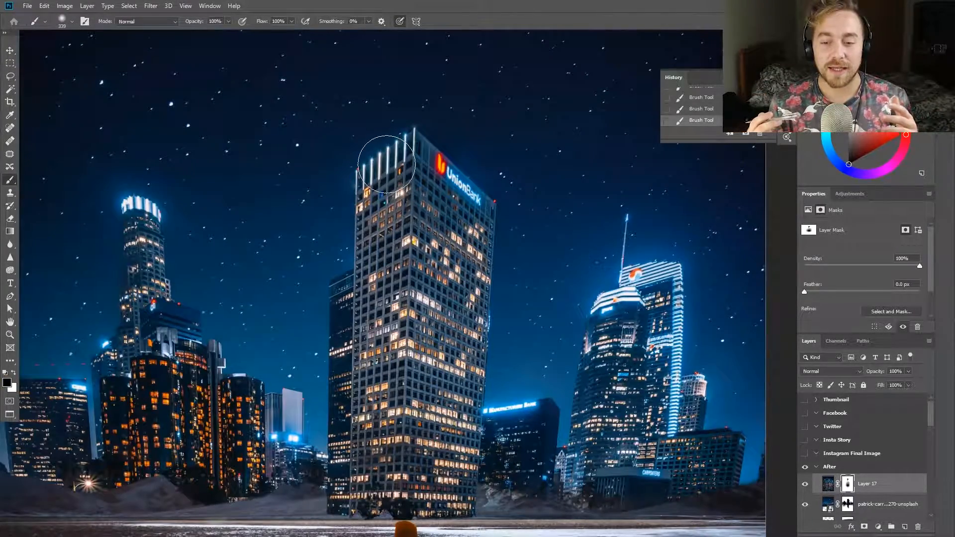
pyautogui.moveTo(661, 312); pyautogui.dragTo(609, 358)
pyautogui.moveTo(140, 239); pyautogui.dragTo(149, 417)
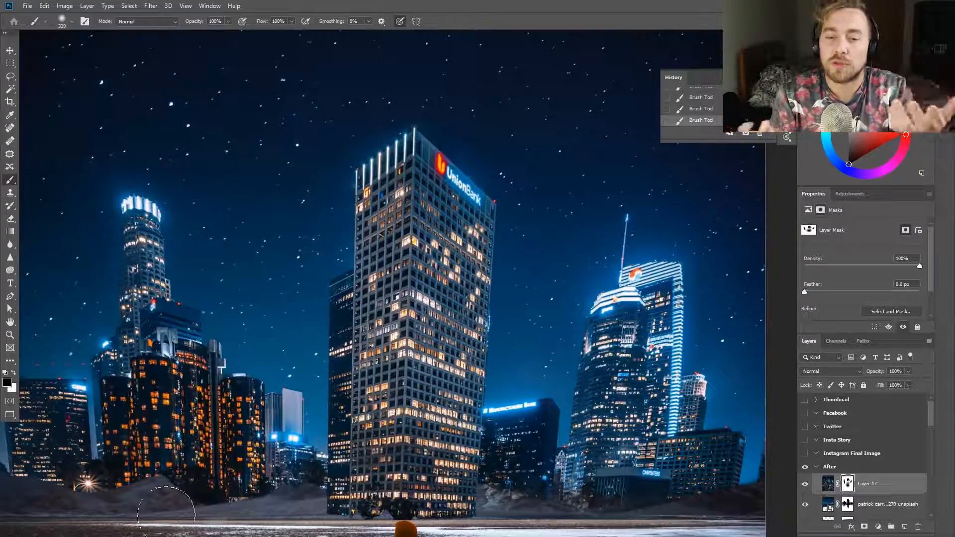
pyautogui.click(805, 485)
pyautogui.click(806, 485)
pyautogui.scroll(-3, 327, 284)
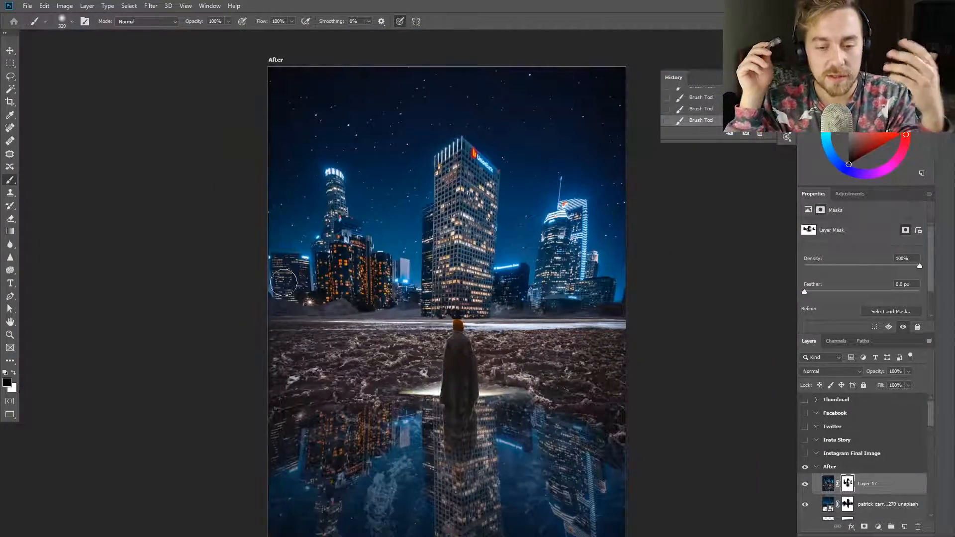
# Fade the vignette over the figure, ground, sky and reflection by painting its mask with large brush strokes at 20 to 40% opacity
pyautogui.scroll(-3, 362, 291)
pyautogui.press('4')
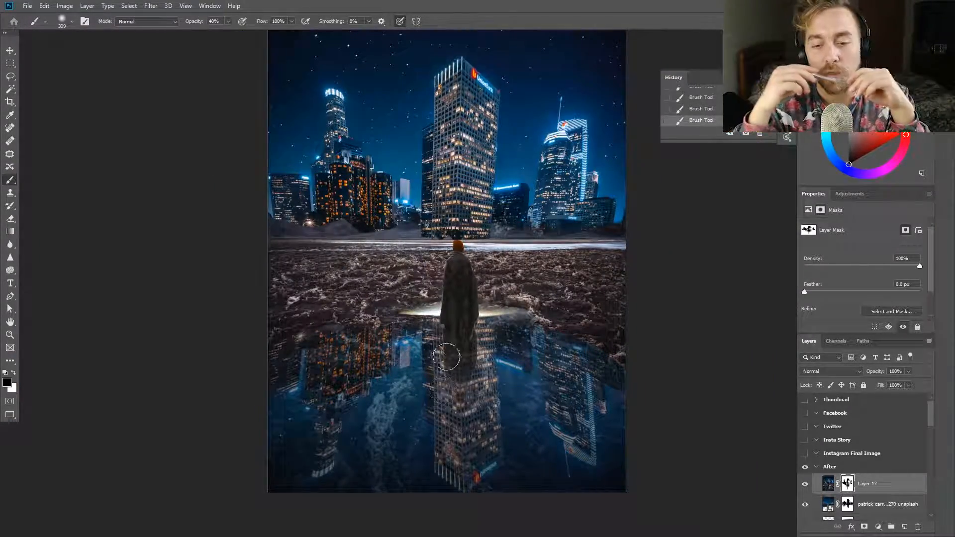
pyautogui.scroll(-3, 549, 398)
pyautogui.press('2')
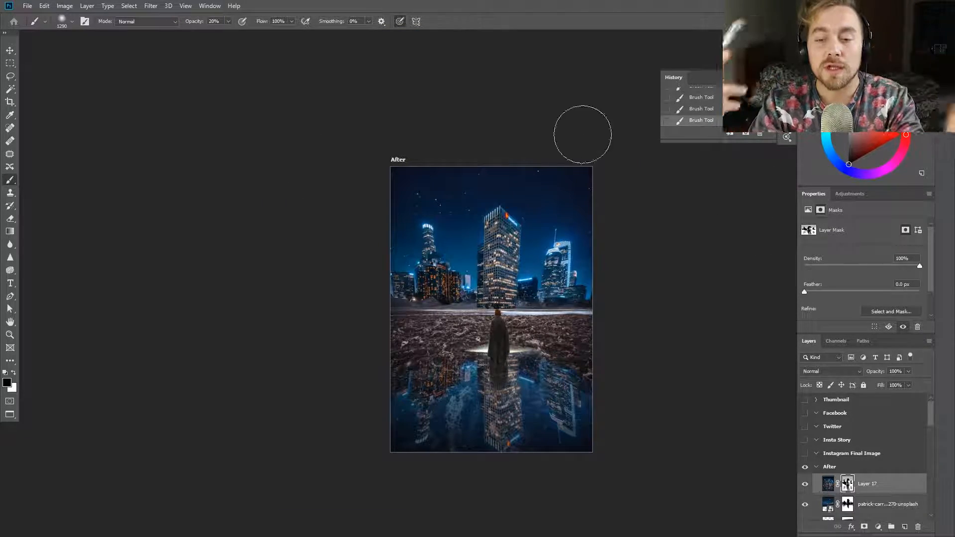
pyautogui.moveTo(410, 246)
pyautogui.mouseDown()
pyautogui.moveTo(513, 224)
pyautogui.moveTo(561, 262)
pyautogui.moveTo(433, 252)
pyautogui.mouseUp()
pyautogui.press('4')
pyautogui.moveTo(574, 390); pyautogui.dragTo(608, 412)
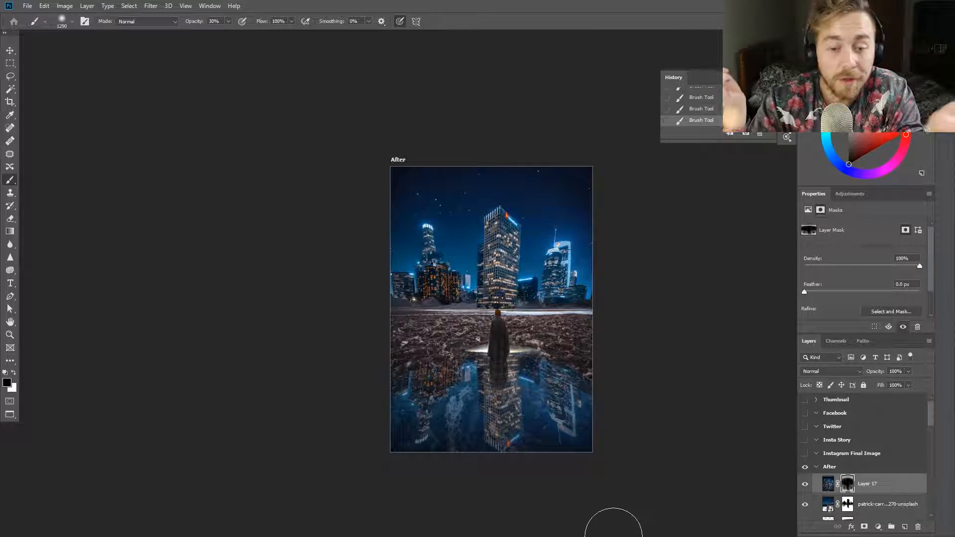
pyautogui.press('3')
pyautogui.scroll(2, 537, 440)
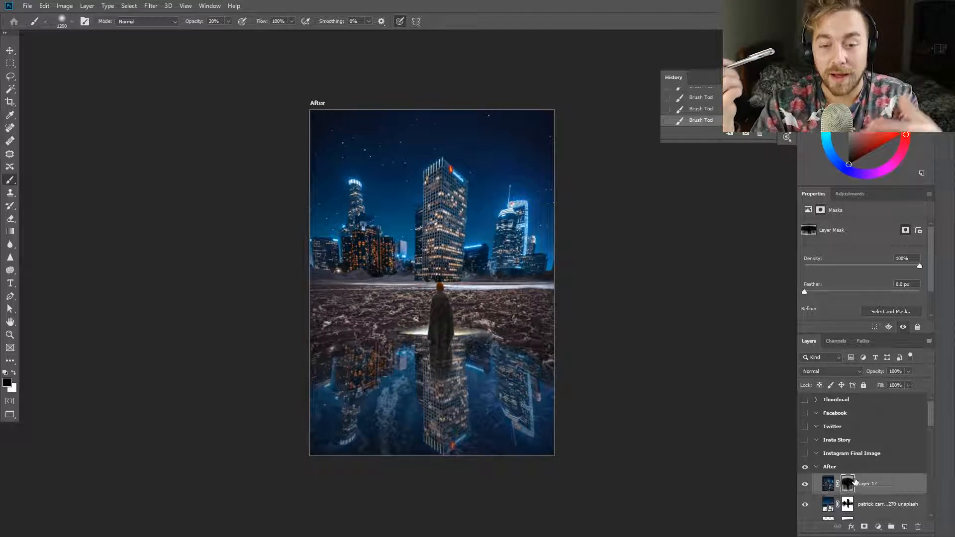
# Stamp all visible layers into another new layer and open it in the Camera Raw filter
pyautogui.hotkey('ctrl', 'shift', 'alt', 'e')
pyautogui.press('z')
pyautogui.click(343, 238)
pyautogui.click(151, 5)
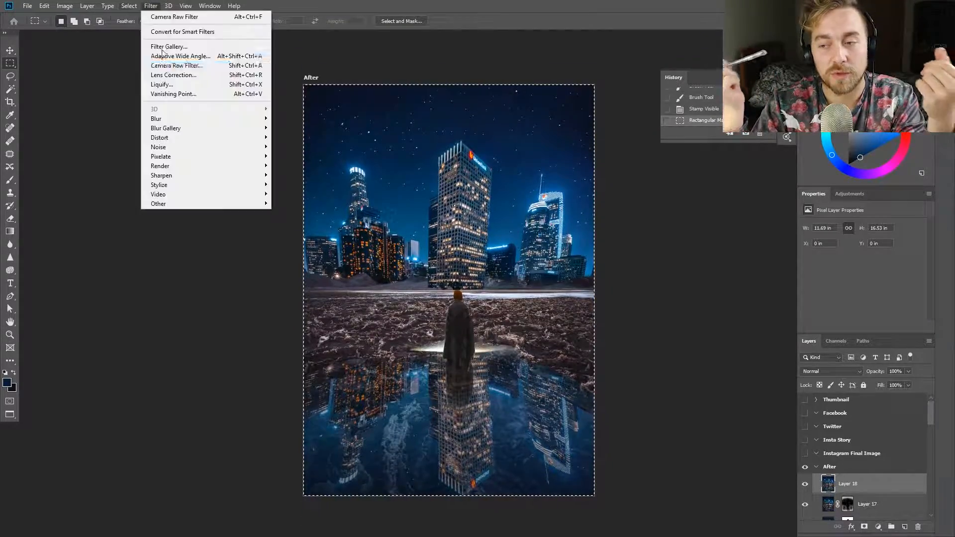
pyautogui.click(164, 17)
# Set temperature to +3, tint +11, highlights +38, shadows +69, whites +31 and blacks -23, and compare with the original
pyautogui.moveTo(880, 175); pyautogui.dragTo(900, 193)
pyautogui.moveTo(871, 177); pyautogui.dragTo(886, 192)
pyautogui.doubleClick(870, 193)
pyautogui.doubleClick(894, 176)
pyautogui.moveTo(880, 254); pyautogui.dragTo(910, 270)
pyautogui.moveTo(880, 300); pyautogui.dragTo(934, 299)
pyautogui.moveTo(910, 270); pyautogui.dragTo(898, 285)
pyautogui.press('p')
pyautogui.press('p')
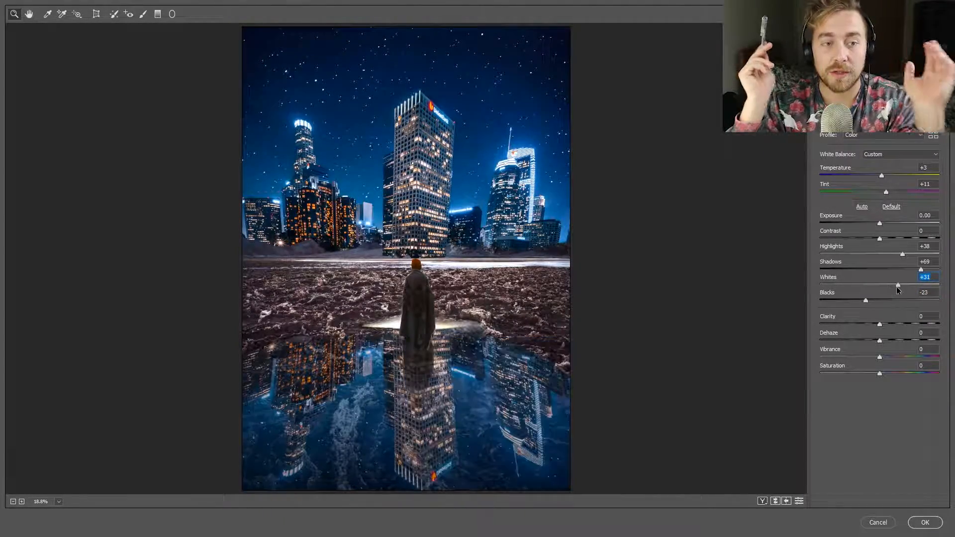
# Refine the basic grade to exposure -0.15, tint +8 and whites +22, and compare it with the original
pyautogui.moveTo(879, 223); pyautogui.dragTo(884, 192)
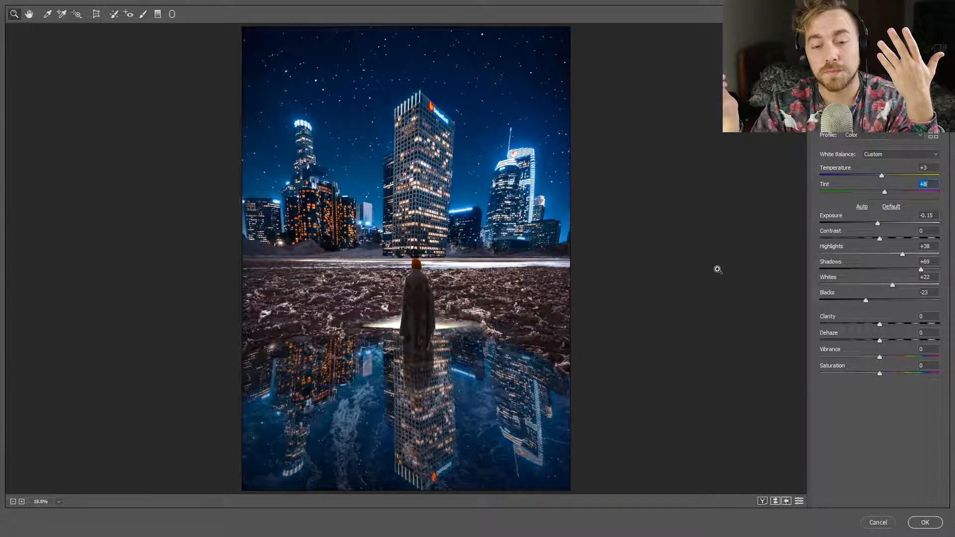
pyautogui.press('p')
pyautogui.press('p')
# Add a graduated filter running vertically from the horizon up through the sky
pyautogui.click(158, 14)
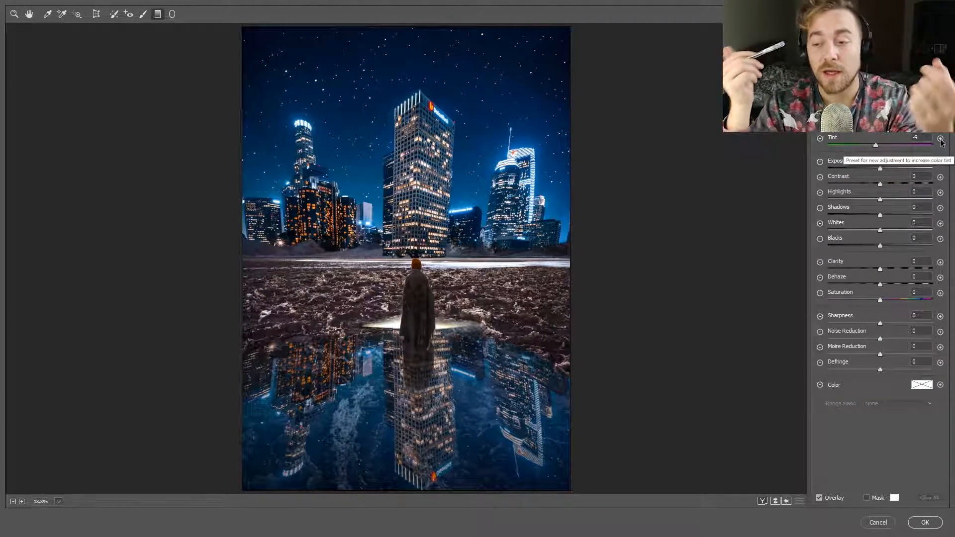
pyautogui.moveTo(412, 246); pyautogui.dragTo(412, 125)
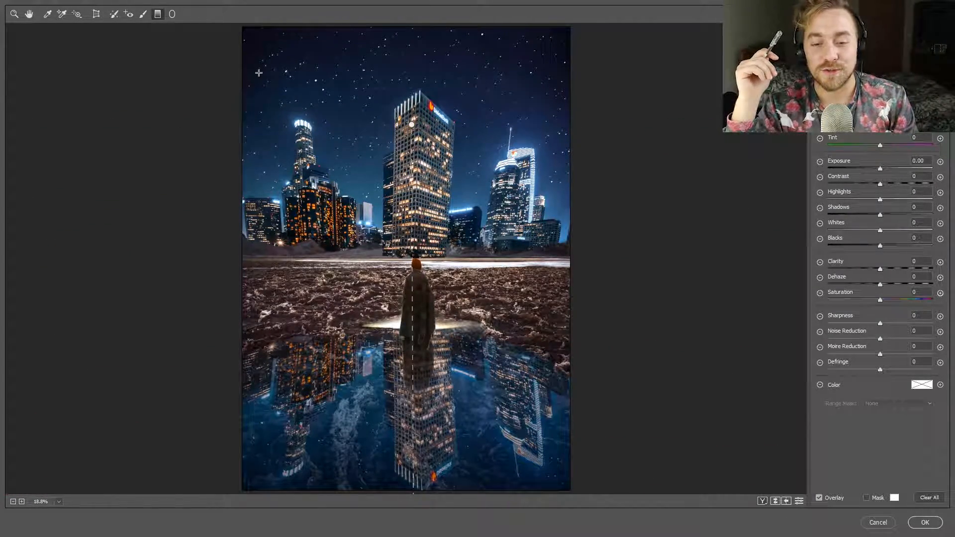
pyautogui.press('h')
# Shift the HSL hues of the image's colours, including the reds, oranges, yellows, aquas and blues
pyautogui.click(859, 115)
pyautogui.moveTo(879, 156)
pyautogui.mouseDown()
pyautogui.moveTo(939, 156)
pyautogui.moveTo(867, 156)
pyautogui.mouseUp()
pyautogui.moveTo(880, 172)
pyautogui.mouseDown()
pyautogui.moveTo(894, 173)
pyautogui.moveTo(883, 173)
pyautogui.mouseUp()
pyautogui.moveTo(880, 189); pyautogui.dragTo(869, 207)
pyautogui.moveTo(880, 222); pyautogui.dragTo(830, 298)
pyautogui.moveTo(880, 239); pyautogui.dragTo(862, 255)
pyautogui.click(879, 271)
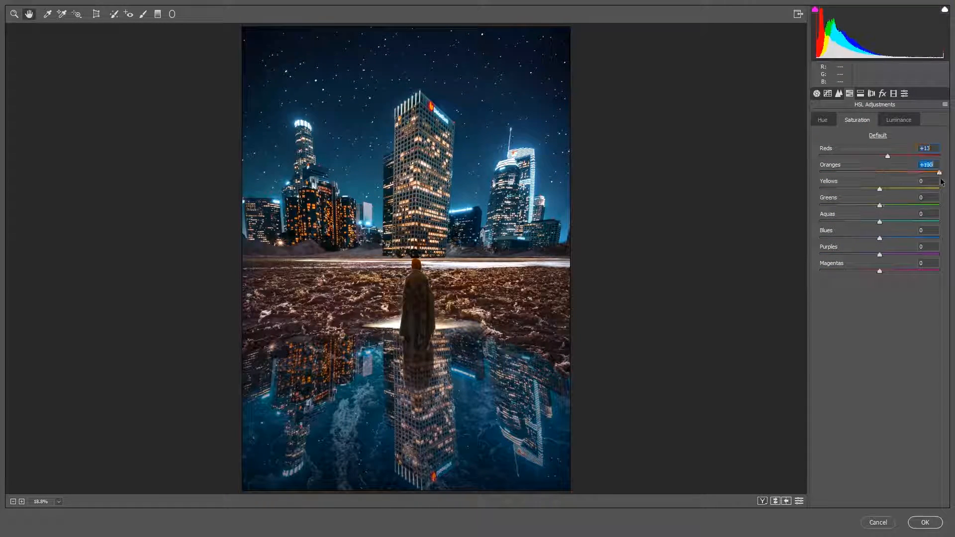
# Set HSL saturation to reds +13, oranges -8, yellows +42, greens -100, aquas and blues +17, purples +18 and magentas +100
pyautogui.moveTo(879, 206); pyautogui.dragTo(815, 205)
pyautogui.moveTo(879, 222); pyautogui.dragTo(893, 239)
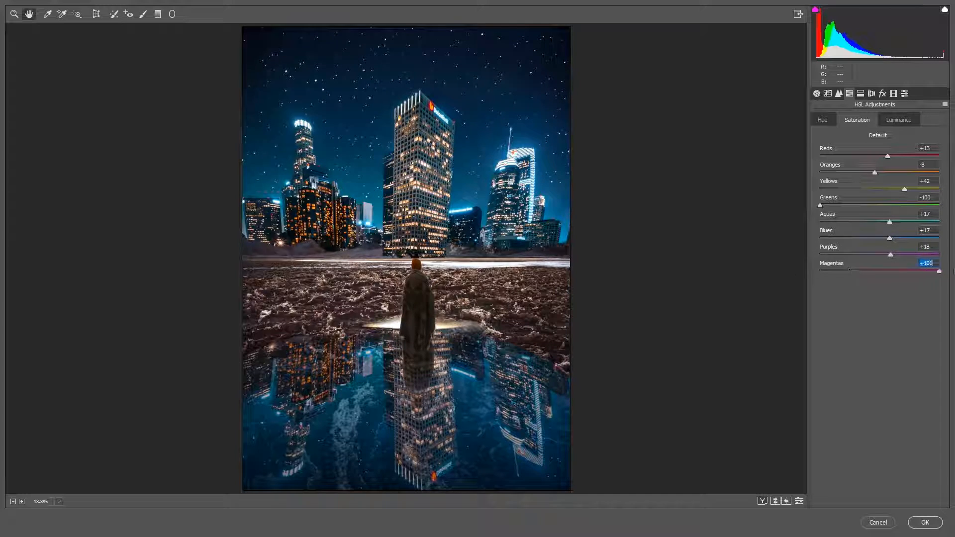
# Set the HSL luminance of reds to +10 and oranges to +13, and raise the yellows and blues
pyautogui.click(907, 120)
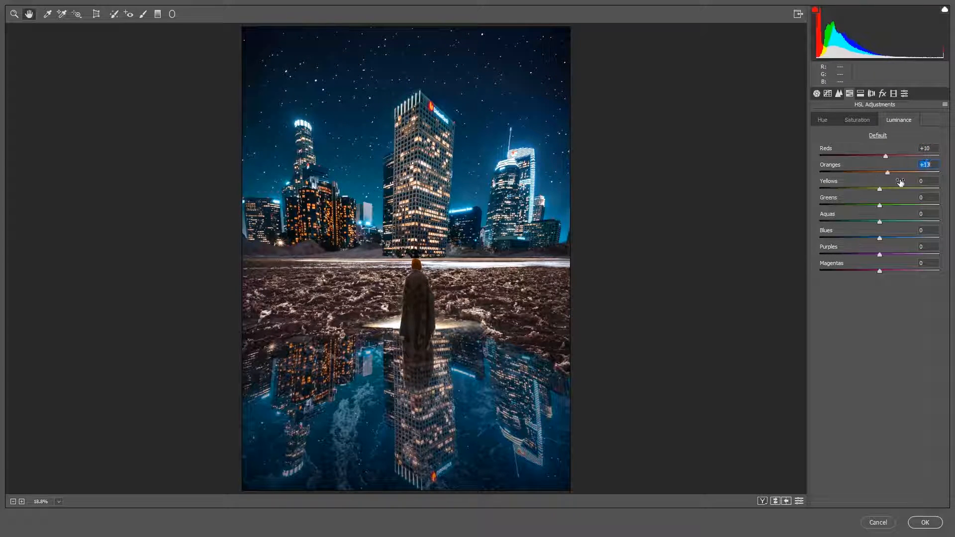
pyautogui.moveTo(893, 187); pyautogui.dragTo(889, 188)
pyautogui.moveTo(880, 238); pyautogui.dragTo(928, 240)
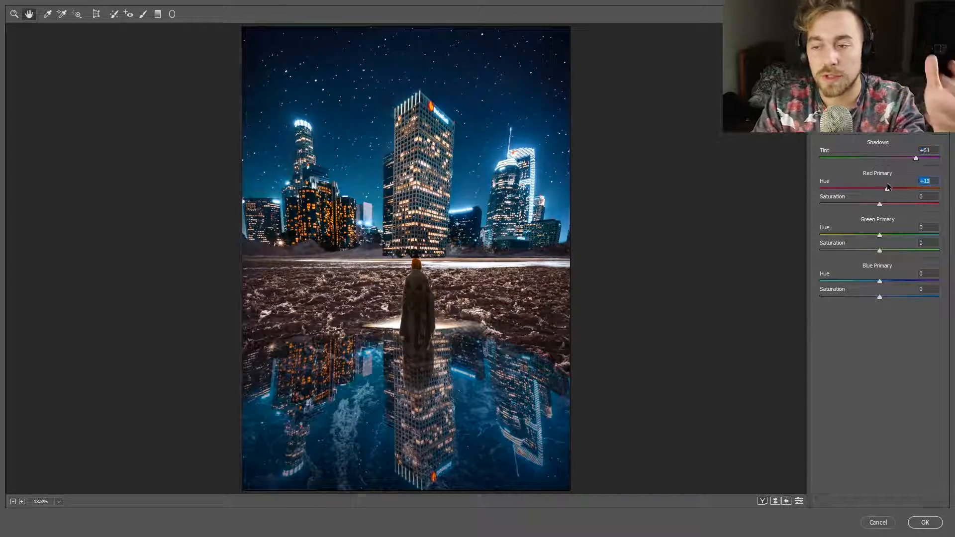
# Calibrate the colours with shadows tint +61, red primary hue +16 and saturation +20, green primary hue -5 and blue primary hue +7
pyautogui.moveTo(888, 189)
pyautogui.mouseDown()
pyautogui.moveTo(861, 192)
pyautogui.moveTo(889, 190)
pyautogui.mouseUp()
pyautogui.moveTo(880, 204); pyautogui.dragTo(891, 205)
pyautogui.moveTo(879, 282); pyautogui.dragTo(883, 282)
pyautogui.moveTo(879, 236); pyautogui.dragTo(933, 237)
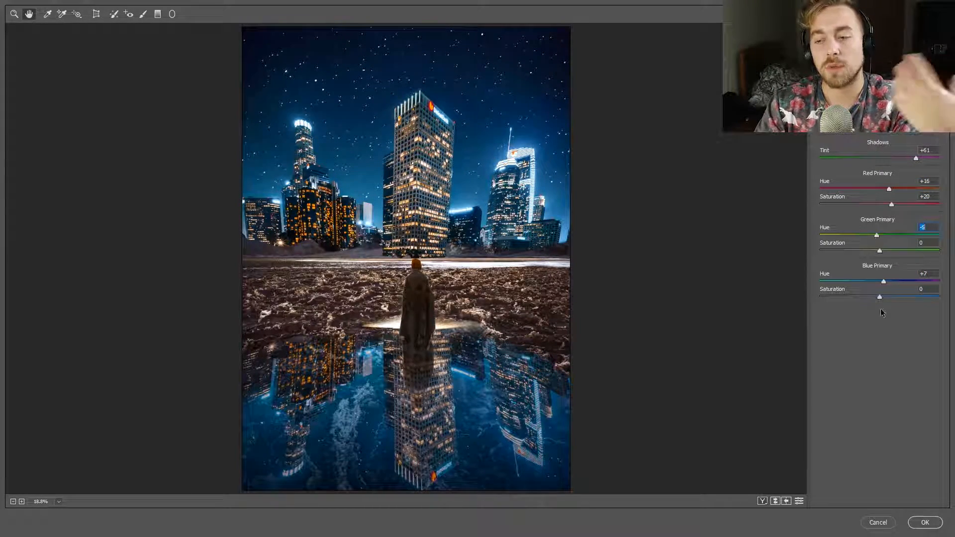
pyautogui.click(172, 14)
pyautogui.moveTo(418, 135); pyautogui.dragTo(464, 250)
pyautogui.hotkey('ctrl', 'z')
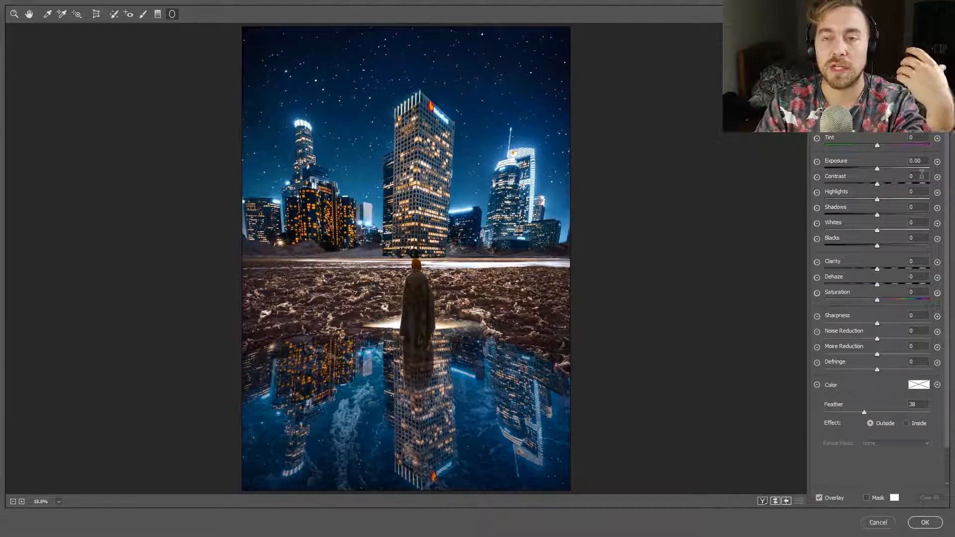
# Add a radial filter over the central tower and figure, affecting the inside, with highlights +23, shadows -27 and whites +6
pyautogui.moveTo(421, 177); pyautogui.dragTo(477, 283)
pyautogui.click(906, 423)
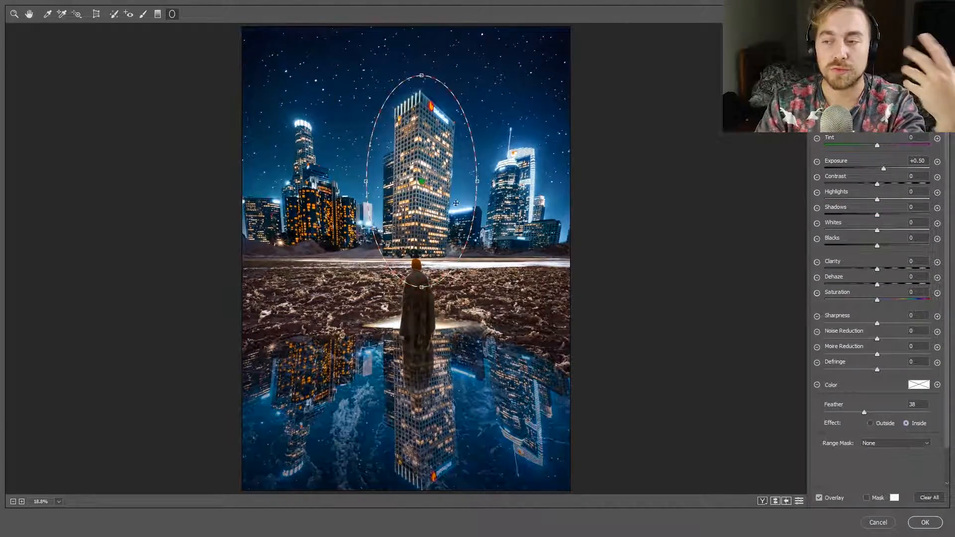
pyautogui.doubleClick(883, 169)
pyautogui.moveTo(878, 200); pyautogui.dragTo(889, 200)
pyautogui.moveTo(878, 216); pyautogui.dragTo(863, 215)
pyautogui.moveTo(877, 231); pyautogui.dragTo(881, 231)
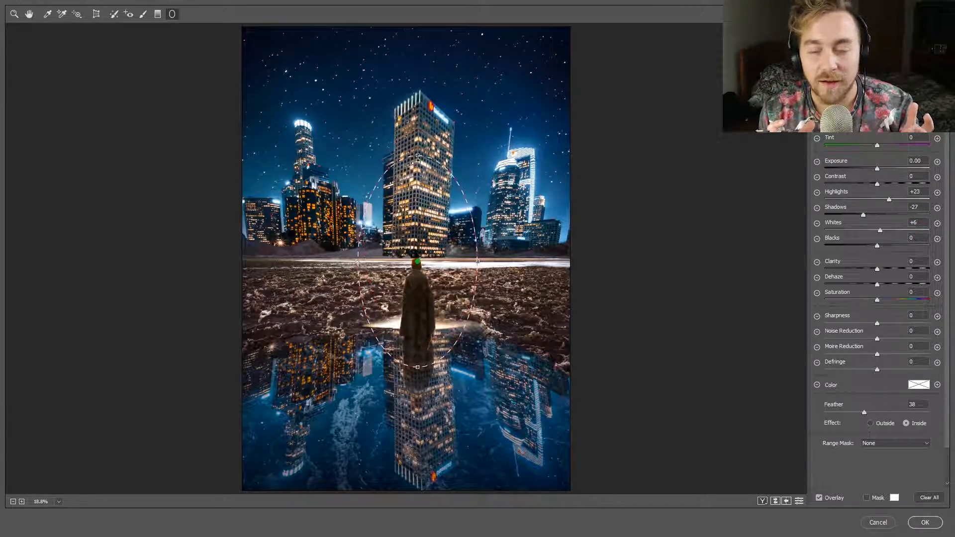
pyautogui.press('h')
pyautogui.click(172, 14)
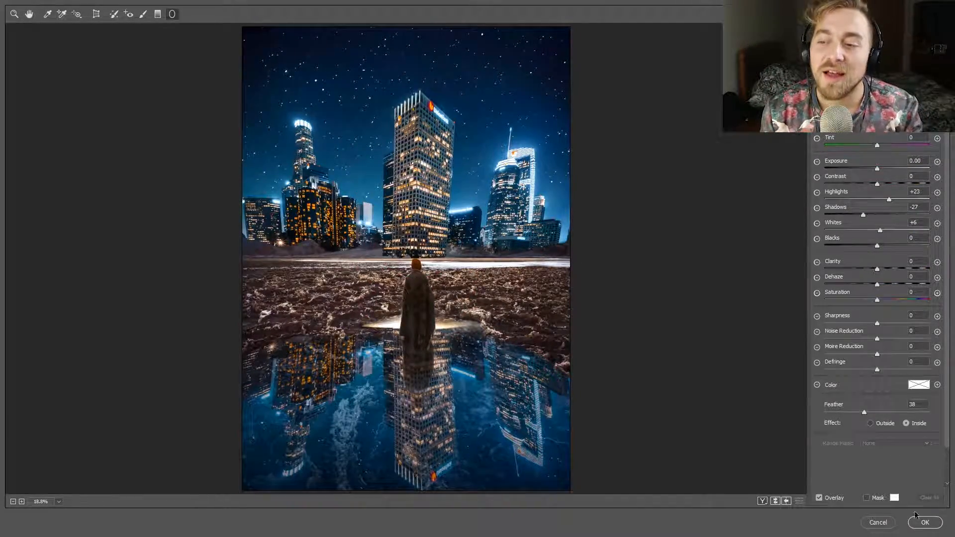
# Apply the Camera Raw grading to the merged layer and toggle its visibility to compare
pyautogui.click(924, 523)
pyautogui.click(803, 485)
pyautogui.click(803, 485)
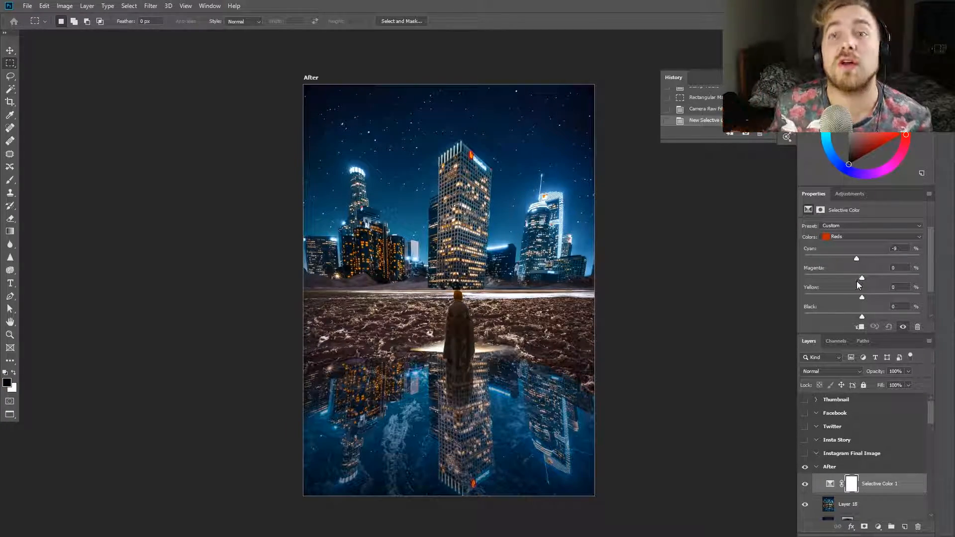
# Add a Selective Color adjustment layer and shift the reds and yellows, raising cyan in the yellows
pyautogui.moveTo(863, 297); pyautogui.dragTo(871, 276)
pyautogui.click(866, 236)
pyautogui.click(859, 254)
pyautogui.moveTo(853, 334); pyautogui.dragTo(852, 361)
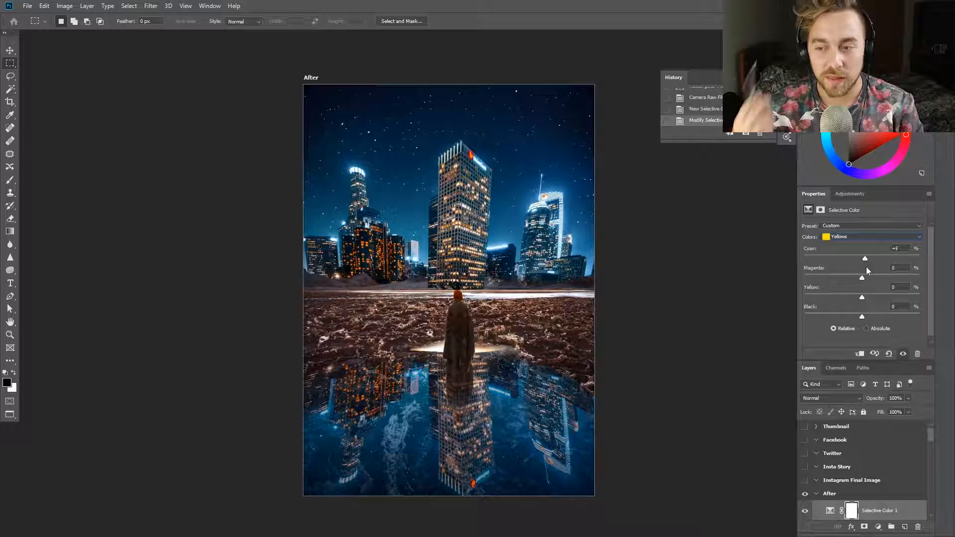
# Set the whites in Selective Color to cyan -100, yellow +6 and black -69
pyautogui.click(841, 227)
pyautogui.click(834, 240)
pyautogui.click(836, 237)
pyautogui.click(851, 269)
pyautogui.moveTo(862, 259); pyautogui.dragTo(857, 259)
pyautogui.moveTo(863, 278); pyautogui.dragTo(822, 315)
pyautogui.click(871, 237)
pyautogui.click(840, 271)
pyautogui.click(871, 236)
pyautogui.click(841, 294)
pyautogui.moveTo(872, 297)
pyautogui.mouseDown()
pyautogui.moveTo(838, 296)
pyautogui.moveTo(879, 297)
pyautogui.mouseUp()
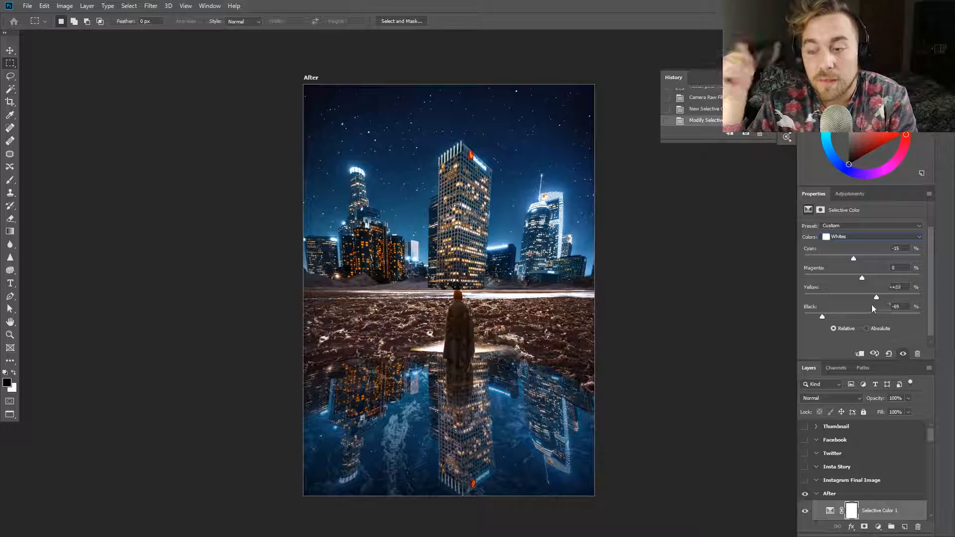
pyautogui.moveTo(921, 255); pyautogui.dragTo(804, 259)
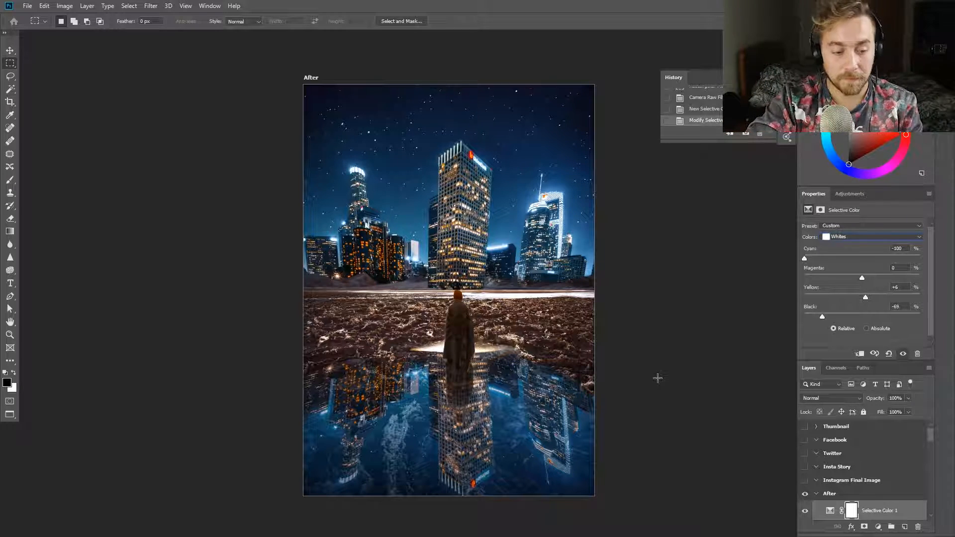
# Fine-tune the cyan, magenta, yellow and black amounts of two more Selective Color ranges
pyautogui.click(865, 237)
pyautogui.click(863, 258)
pyautogui.moveTo(855, 257); pyautogui.dragTo(857, 258)
pyautogui.moveTo(862, 277); pyautogui.dragTo(858, 318)
pyautogui.click(856, 238)
pyautogui.click(854, 312)
pyautogui.moveTo(861, 258); pyautogui.dragTo(863, 297)
pyautogui.moveTo(862, 316); pyautogui.dragTo(866, 317)
pyautogui.moveTo(872, 278); pyautogui.dragTo(855, 298)
# Add a Color Balance layer with midtones +11, +1, +2, adjusted shadows and highlights -17, -9, -2, and compare the result
pyautogui.click(859, 238)
pyautogui.click(860, 239)
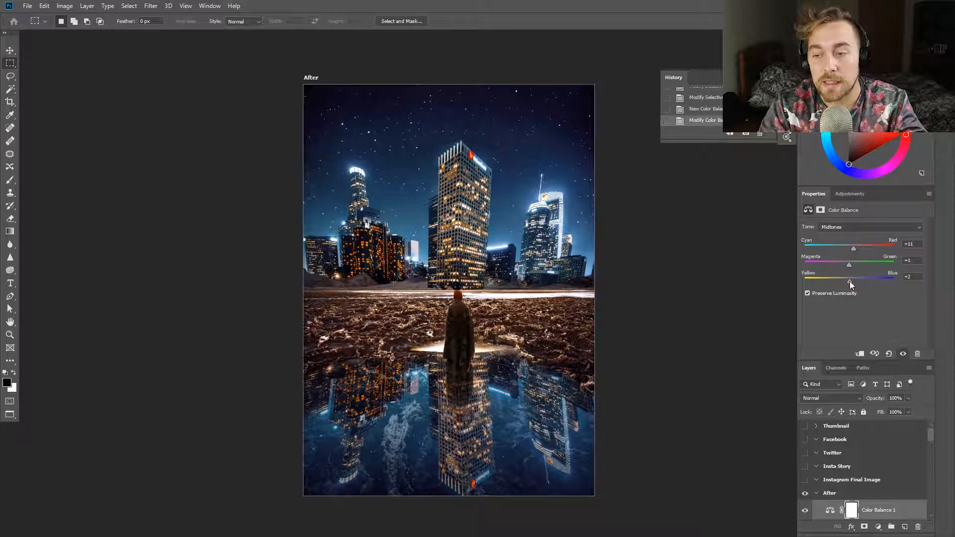
pyautogui.click(850, 228)
pyautogui.click(849, 235)
pyautogui.moveTo(849, 248); pyautogui.dragTo(848, 263)
pyautogui.moveTo(849, 280); pyautogui.dragTo(842, 265)
pyautogui.click(850, 228)
pyautogui.click(850, 249)
pyautogui.moveTo(849, 281)
pyautogui.mouseDown()
pyautogui.moveTo(857, 282)
pyautogui.moveTo(845, 262)
pyautogui.mouseUp()
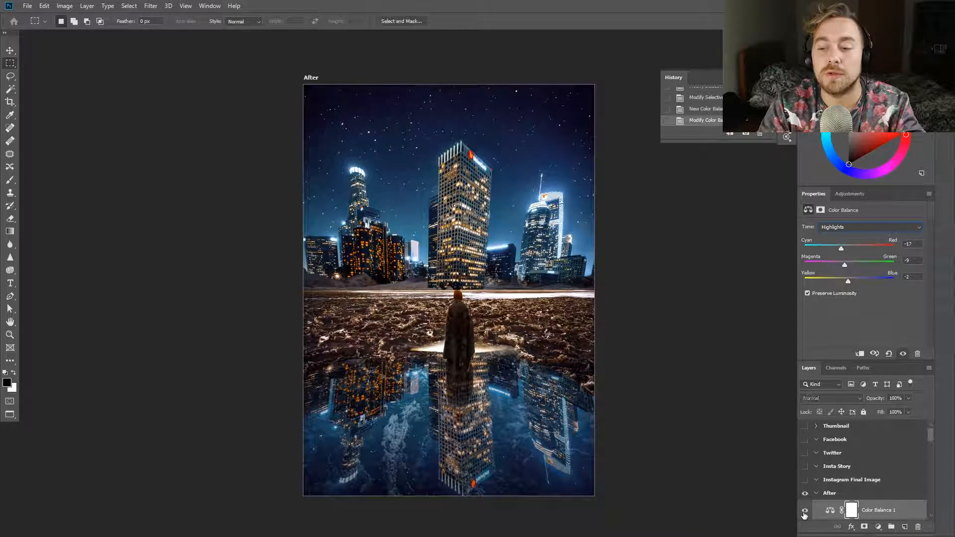
pyautogui.scroll(-3, 836, 467)
pyautogui.moveTo(805, 443)
pyautogui.mouseDown()
pyautogui.moveTo(805, 495)
pyautogui.moveTo(805, 444)
pyautogui.mouseUp()
# Add a Levels adjustment with midtone 1.26 and output black 11, and invert its mask to black
pyautogui.scroll(-2, 663, 404)
pyautogui.click(849, 194)
pyautogui.click(837, 216)
pyautogui.moveTo(817, 327); pyautogui.dragTo(823, 327)
pyautogui.moveTo(870, 298); pyautogui.dragTo(862, 299)
pyautogui.hotkey('ctrl', 'i')
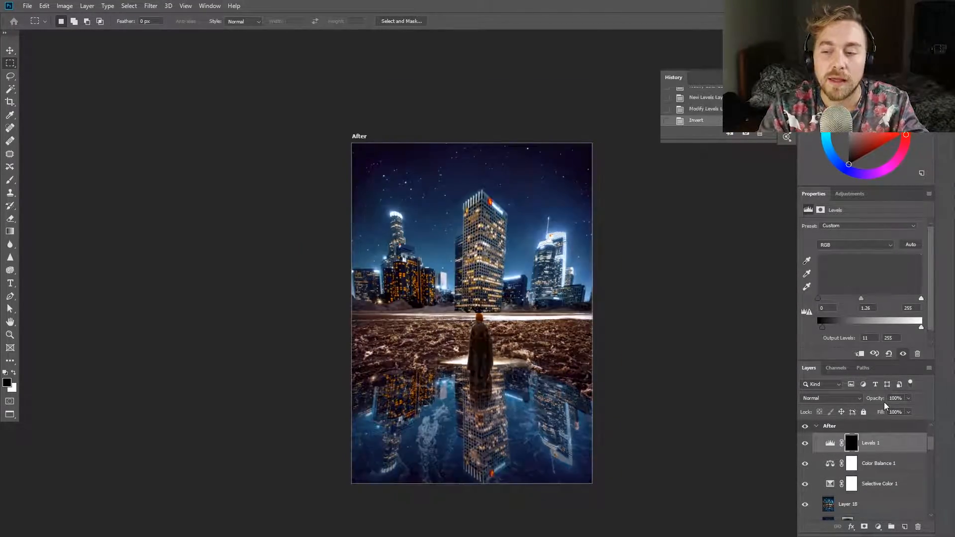
# Paint white at 40% opacity on the Levels mask over the cloaked figure to brighten the cloak and its edges
pyautogui.scroll(6, 490, 331)
pyautogui.press('x')
pyautogui.press('b')
pyautogui.moveTo(494, 273); pyautogui.dragTo(366, 282)
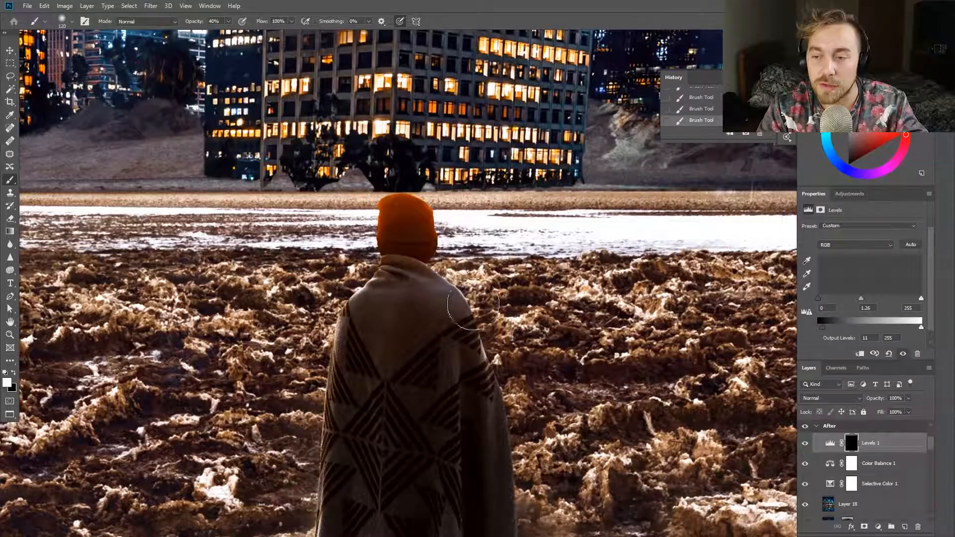
pyautogui.scroll(-2, 472, 416)
pyautogui.scroll(-3, 428, 329)
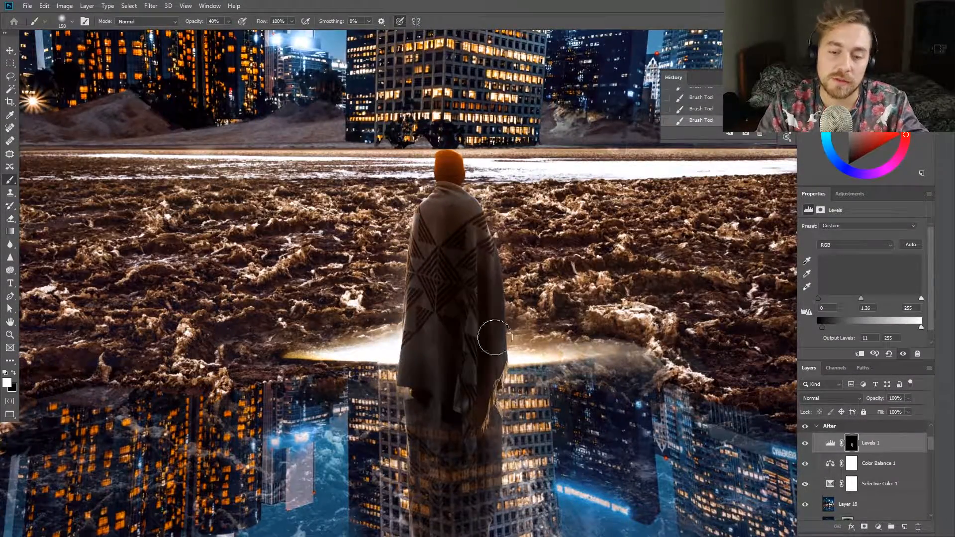
pyautogui.scroll(-2, 405, 361)
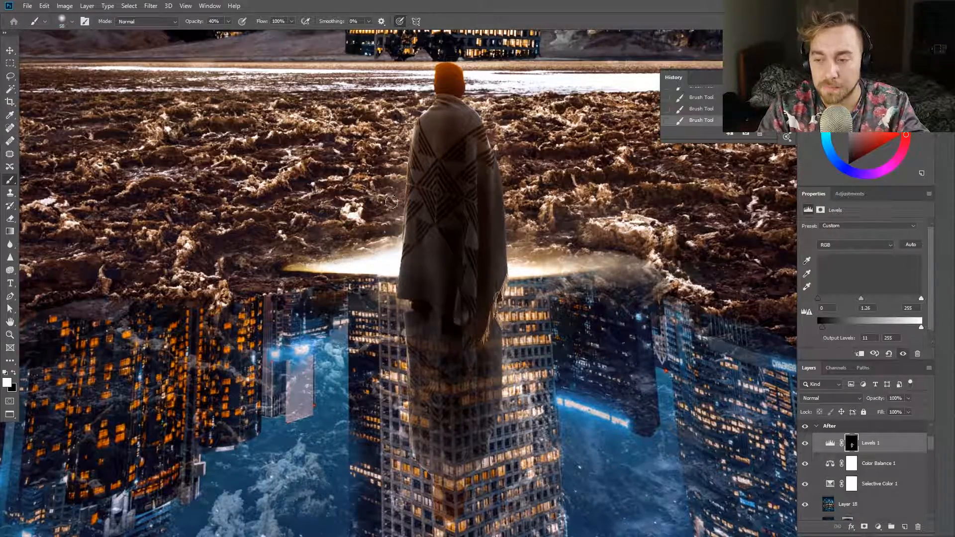
pyautogui.scroll(-5, 411, 385)
pyautogui.scroll(6, 423, 338)
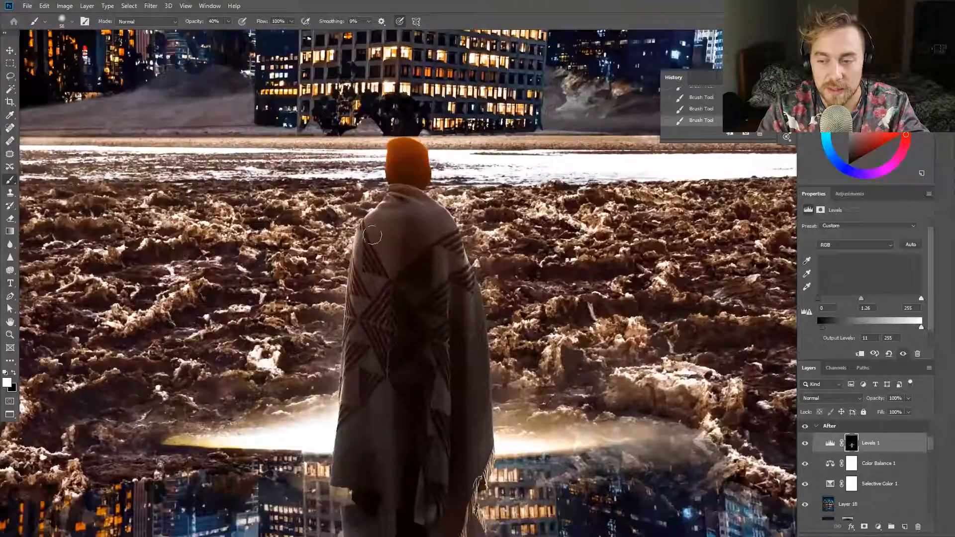
pyautogui.scroll(-6, 568, 279)
pyautogui.scroll(1, 635, 313)
# Create a new layer and brush an orange glow at 40% opacity around the figure and outward across the ground
pyautogui.hotkey('ctrl', 'alt', 'shift', 'n')
pyautogui.scroll(1, 610, 318)
pyautogui.press('x')
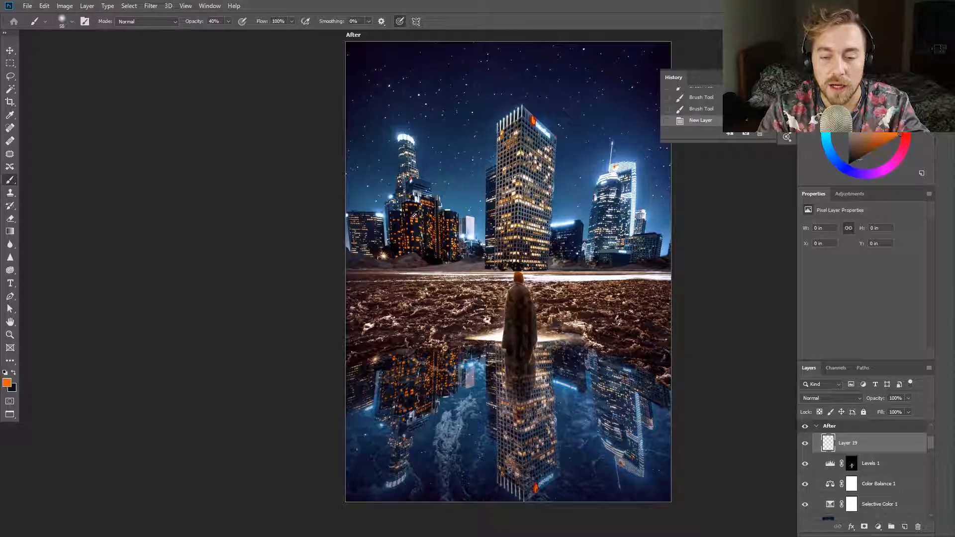
pyautogui.press('x')
pyautogui.scroll(1, 547, 333)
pyautogui.scroll(6, 528, 340)
pyautogui.press('x')
pyautogui.moveTo(507, 266); pyautogui.dragTo(518, 278)
pyautogui.keyDown('alt'); pyautogui.click(469, 204); pyautogui.keyUp('alt')
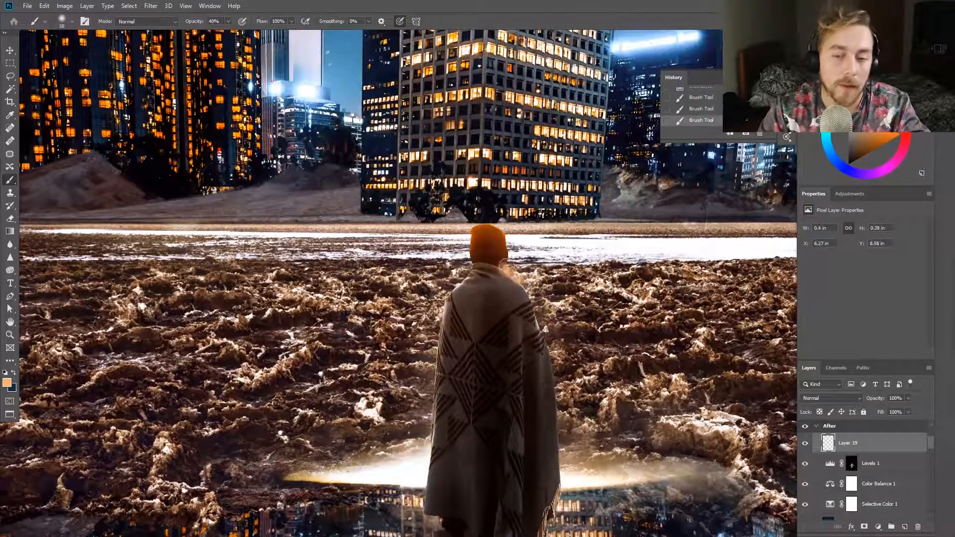
pyautogui.moveTo(567, 400); pyautogui.dragTo(759, 472)
pyautogui.moveTo(300, 472)
pyautogui.mouseDown()
pyautogui.moveTo(329, 424)
pyautogui.moveTo(423, 327)
pyautogui.moveTo(469, 243)
pyautogui.moveTo(451, 251)
pyautogui.moveTo(514, 262)
pyautogui.mouseUp()
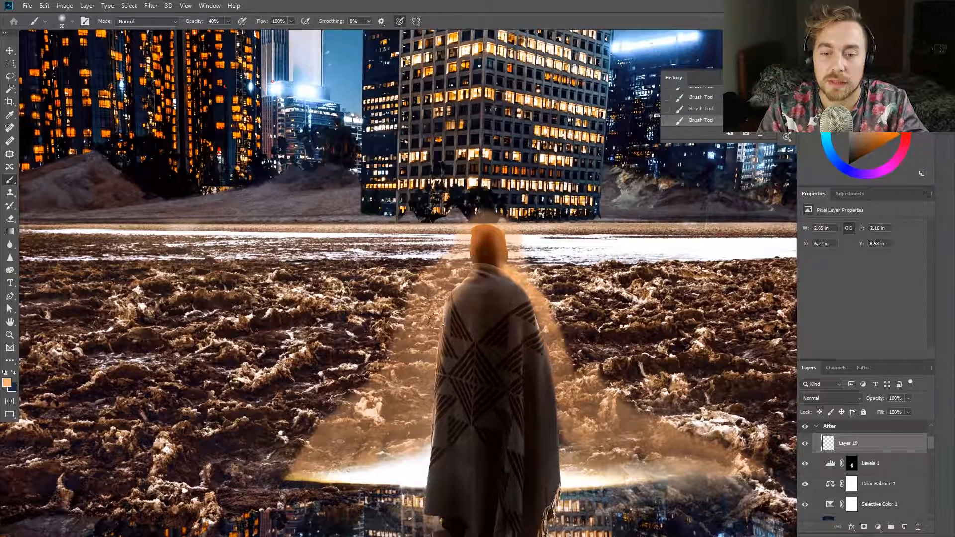
# Paint dark blue over the cloak and add a softer orange glow on the ground beside the figure at 20% opacity
pyautogui.press('x')
pyautogui.moveTo(503, 306); pyautogui.dragTo(527, 383)
pyautogui.scroll(-5, 525, 404)
pyautogui.press('x')
pyautogui.click(466, 410)
pyautogui.hotkey('ctrl', 'z')
pyautogui.press('2')
pyautogui.moveTo(477, 409); pyautogui.dragTo(398, 405)
pyautogui.moveTo(437, 394); pyautogui.dragTo(472, 386)
# Erase the excess orange glow around the figure and the horizon
pyautogui.press('x')
pyautogui.press('e')
pyautogui.click(565, 348)
pyautogui.click(467, 352)
pyautogui.click(570, 355)
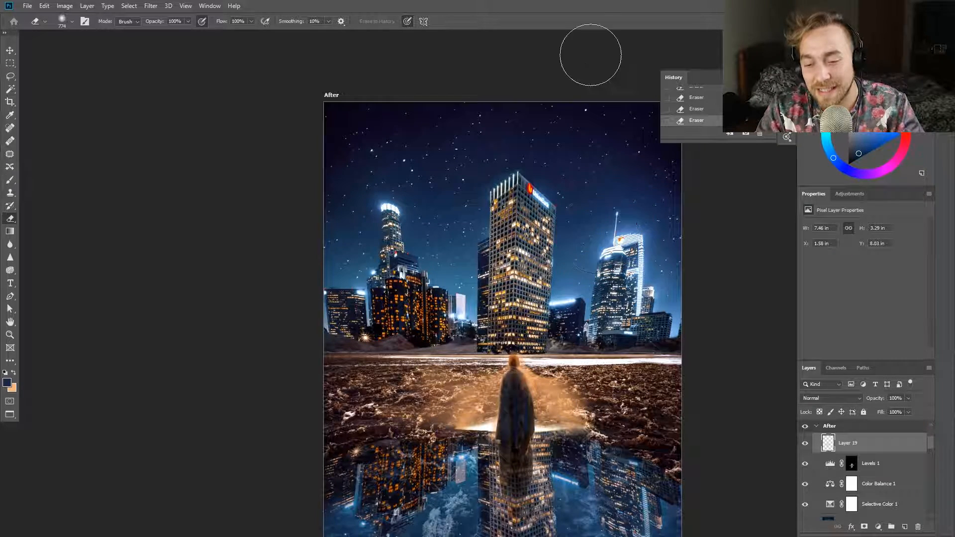
# Spread the orange glow across both sides of the ground at 20% opacity and brush dark blue over the puddle's left shore
pyautogui.press('b')
pyautogui.moveTo(619, 393); pyautogui.dragTo(559, 414)
pyautogui.moveTo(352, 402)
pyautogui.mouseDown()
pyautogui.moveTo(478, 404)
pyautogui.moveTo(381, 393)
pyautogui.mouseUp()
pyautogui.press('x')
pyautogui.moveTo(403, 433); pyautogui.dragTo(348, 443)
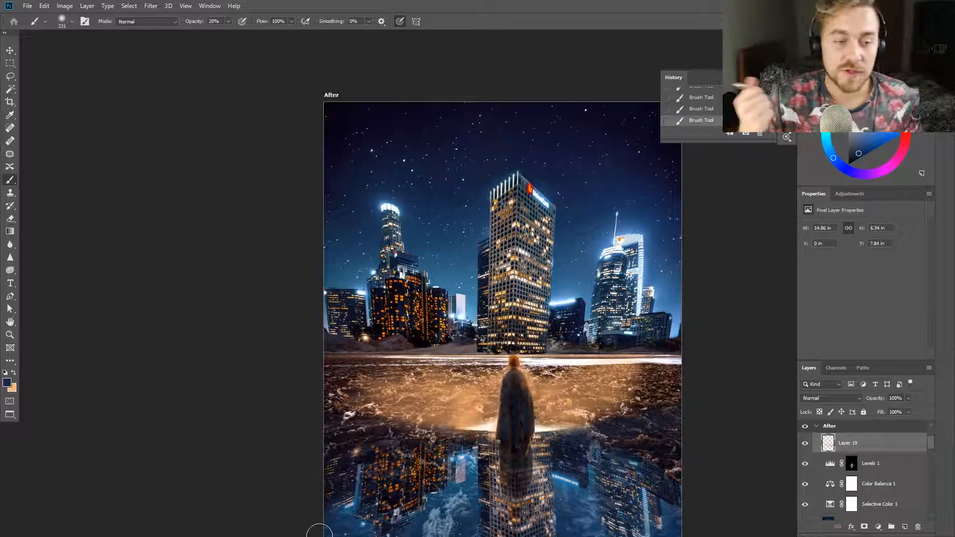
# Undo the last brush stroke and paint pale cream light along the cloak's edges
pyautogui.scroll(-4, 527, 413)
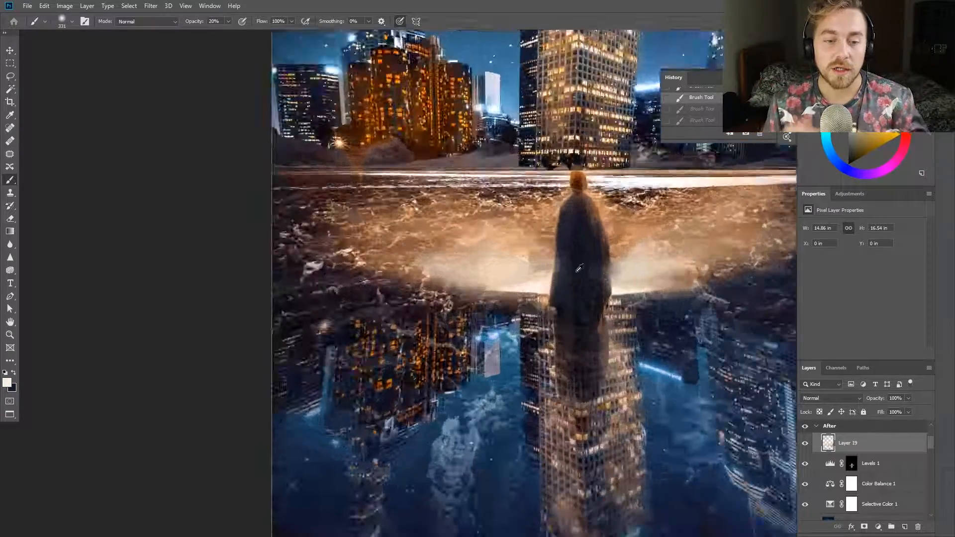
pyautogui.scroll(3, 573, 289)
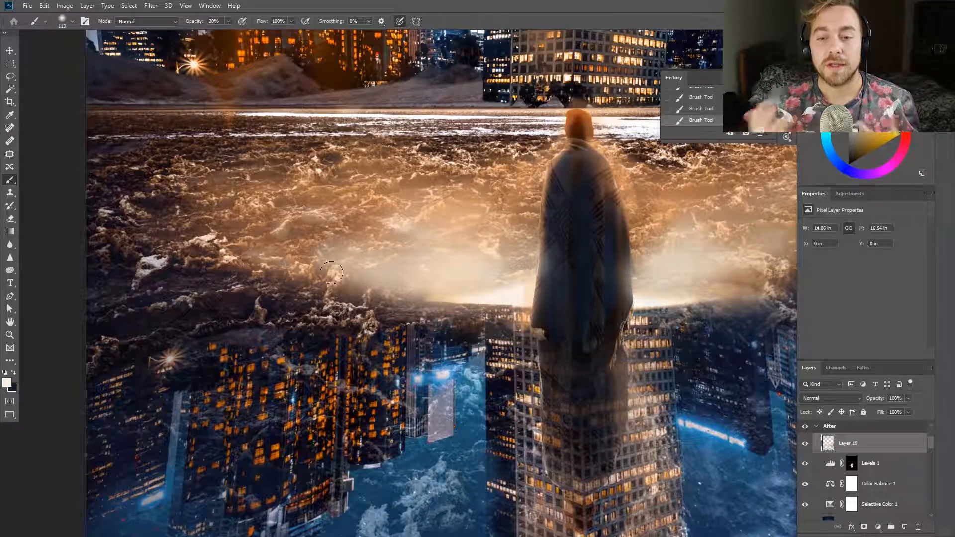
pyautogui.hotkey('ctrl', 'z')
pyautogui.scroll(5, 553, 159)
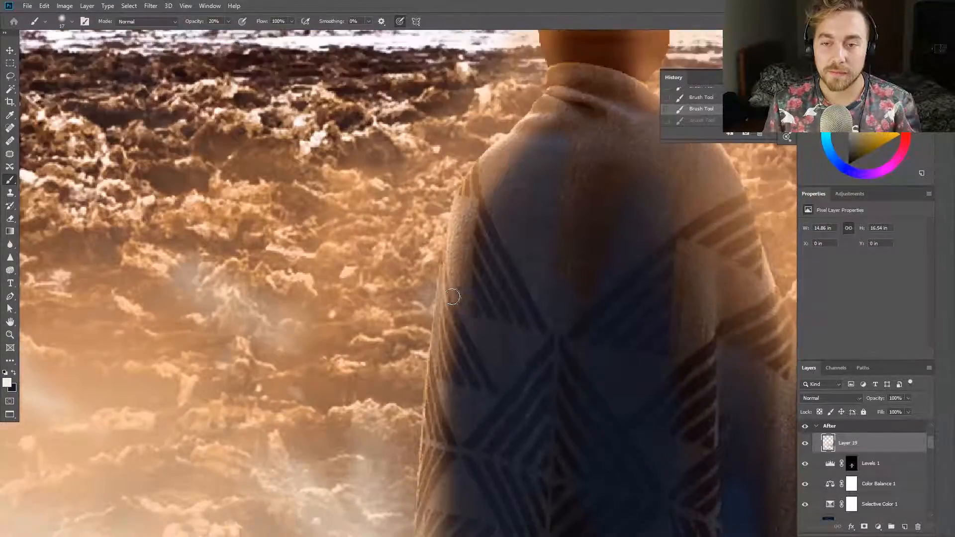
pyautogui.scroll(-7, 456, 294)
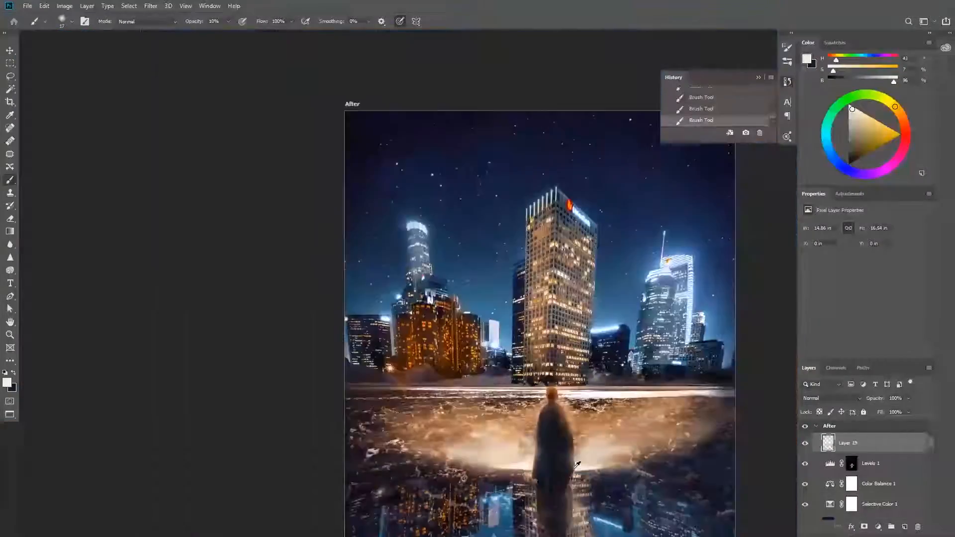
# Sample a pale pinkish grey, undo the last two strokes and brush faint haze over the round left tower at 10% opacity
pyautogui.scroll(2, 448, 294)
pyautogui.keyDown('alt'); pyautogui.click(436, 484); pyautogui.keyUp('alt')
pyautogui.scroll(-5, 441, 198)
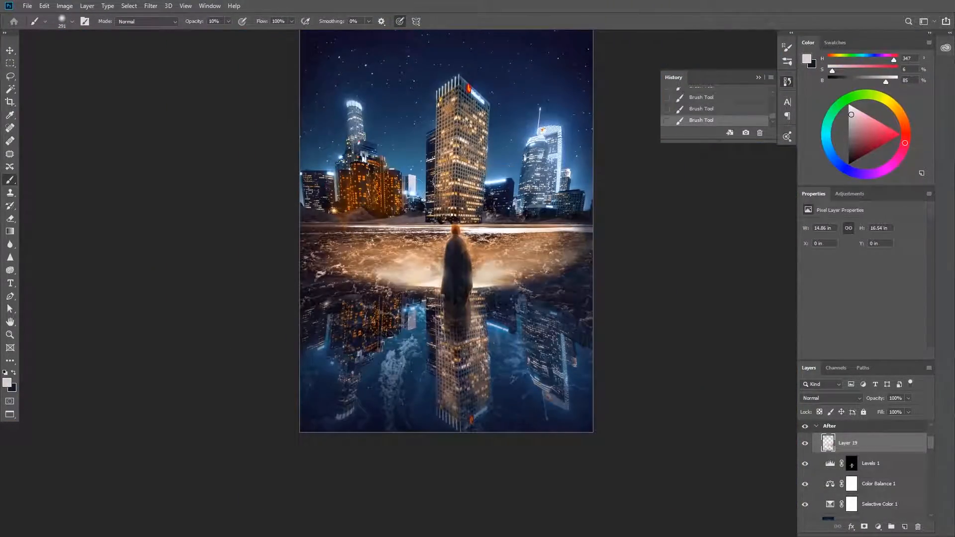
pyautogui.hotkey('ctrl', 'z')
pyautogui.hotkey('ctrl', 'z')
pyautogui.moveTo(365, 137); pyautogui.dragTo(354, 111)
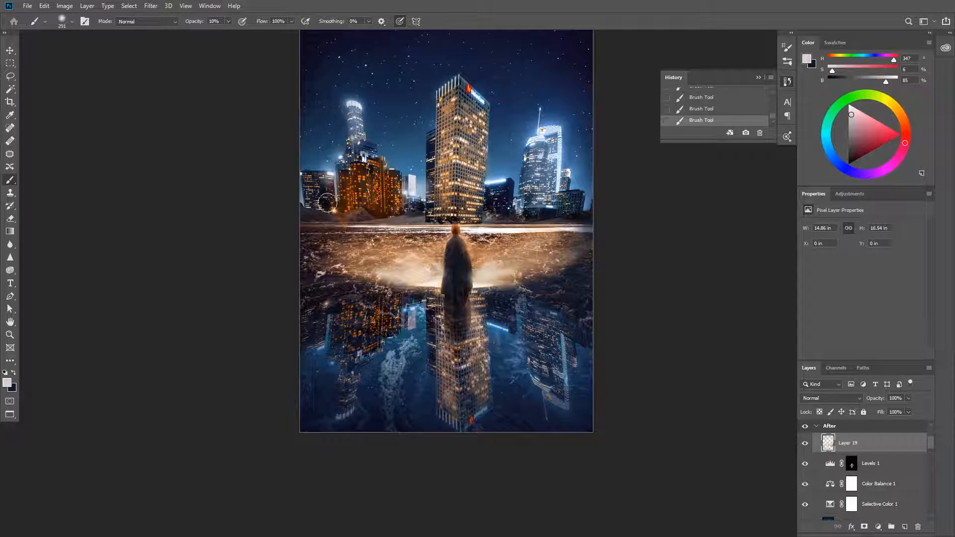
# Try the Screen blend mode on the painted glow layer, settle on Soft Light and toggle the layer to compare
pyautogui.click(830, 398)
pyautogui.click(823, 395)
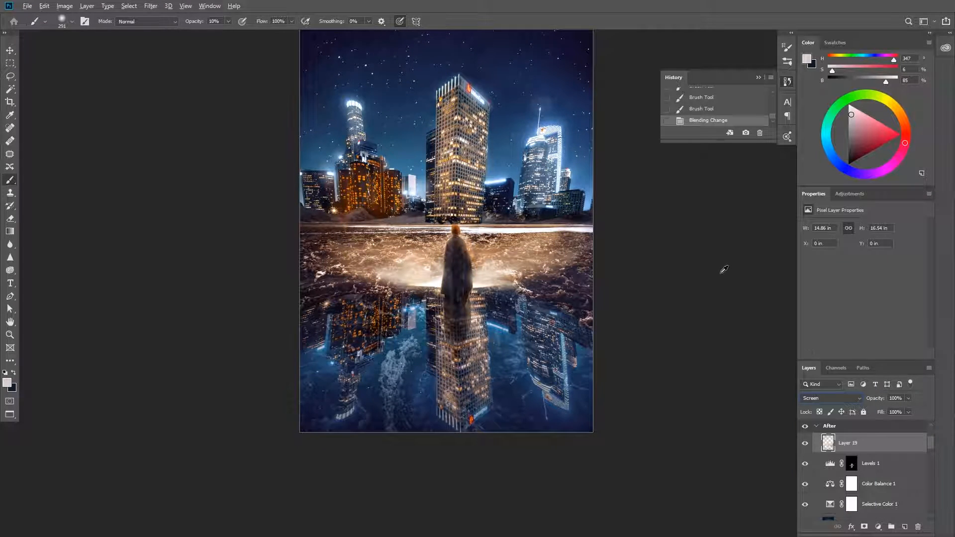
pyautogui.click(830, 398)
pyautogui.click(823, 396)
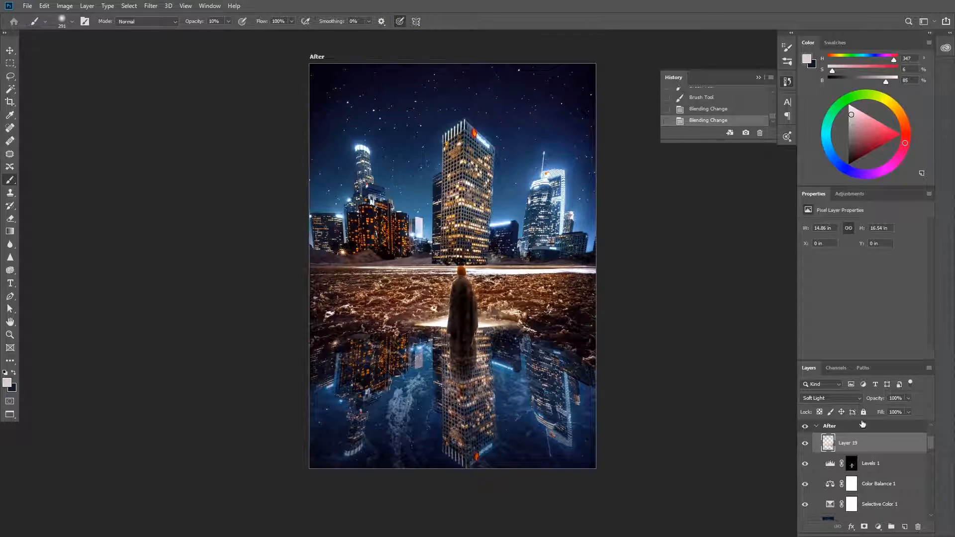
pyautogui.click(803, 445)
# Duplicate the painted glow layer and raise the copy's lightness to +48 with Hue/Saturation
pyautogui.hotkey('ctrl', 'j')
pyautogui.click(65, 6)
pyautogui.moveTo(80, 32)
pyautogui.click(199, 85)
pyautogui.moveTo(690, 256); pyautogui.dragTo(722, 260)
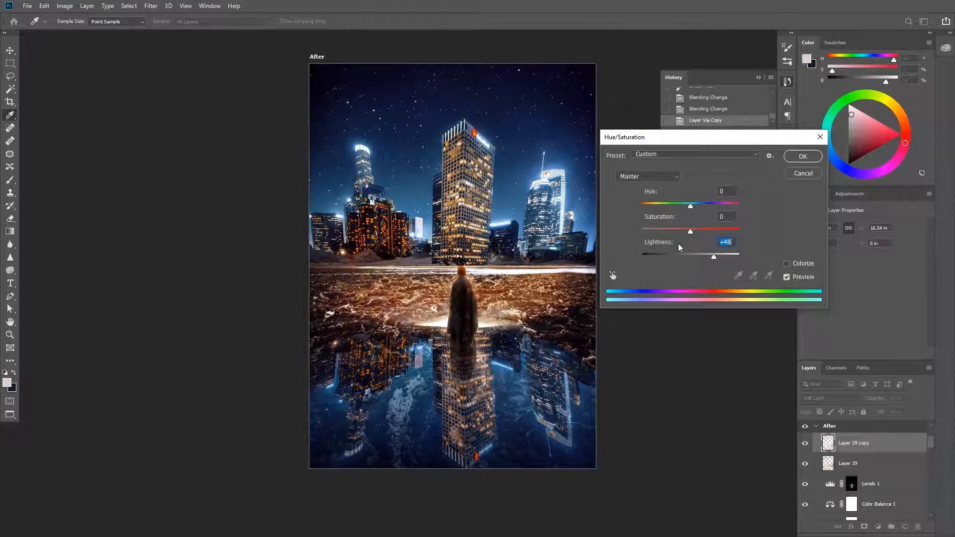
pyautogui.press('Return')
# Group the two painted glow layers and set the group's opacity to 40%
pyautogui.press('b')
pyautogui.keyDown('shift'); pyautogui.click(841, 460); pyautogui.keyUp('shift')
pyautogui.hotkey('ctrl', 'g')
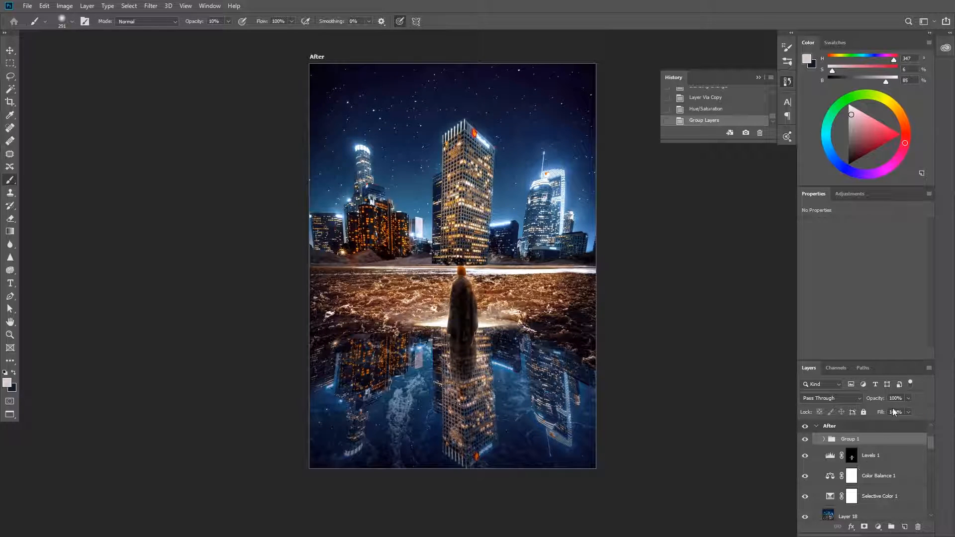
pyautogui.write('40')
pyautogui.press('Return')
# Add a Hue/Saturation adjustment layer above the glow group with the master hue at -7
pyautogui.scroll(-4, 707, 318)
pyautogui.scroll(4, 668, 328)
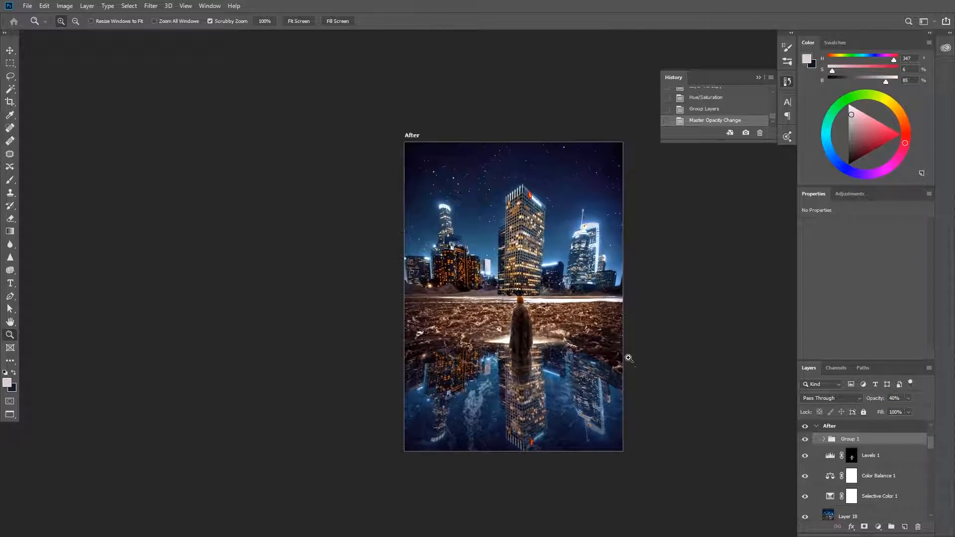
pyautogui.press('space')
pyautogui.moveTo(624, 374); pyautogui.dragTo(550, 372)
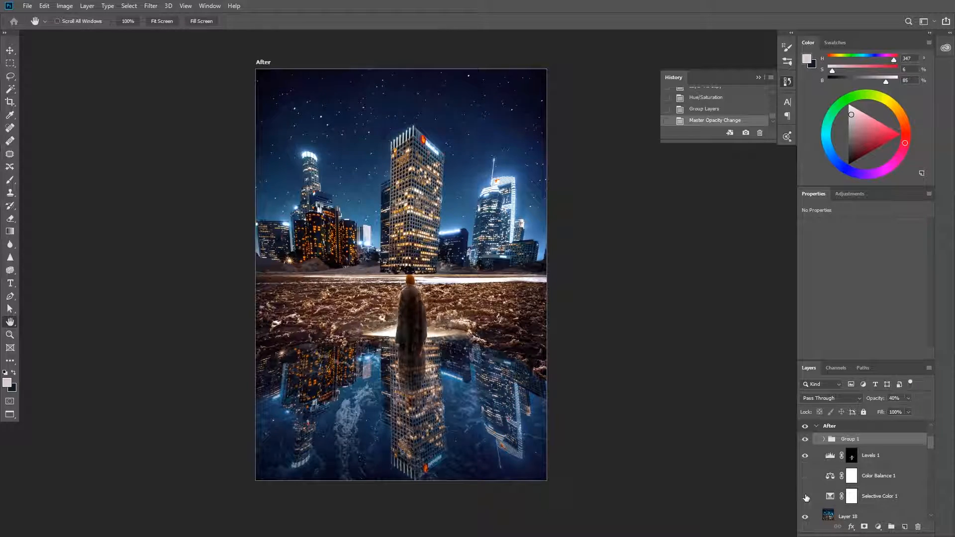
pyautogui.click(818, 229)
pyautogui.moveTo(862, 264); pyautogui.dragTo(857, 262)
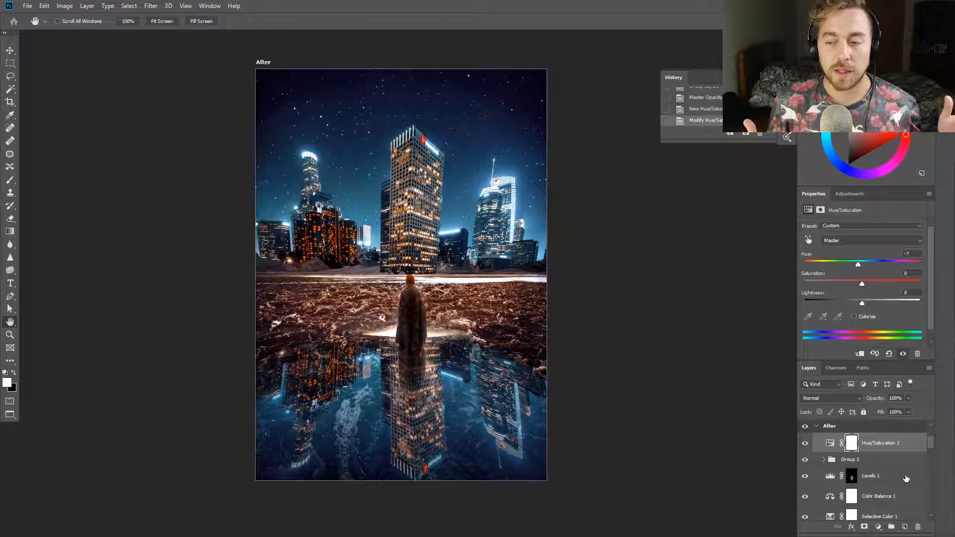
# Stamp all visible layers into a new layer and group the colour-grading layers beneath it
pyautogui.hotkey('ctrl', 'alt', 'shift', 'e')
pyautogui.click(892, 467)
pyautogui.scroll(-10, 891, 469)
pyautogui.keyDown('shift'); pyautogui.click(883, 459); pyautogui.keyUp('shift')
pyautogui.hotkey('ctrl', 'g')
# Compare the image with the grading group and the stamped layer hidden and shown
pyautogui.scroll(5, 881, 460)
pyautogui.scroll(-2, 866, 483)
pyautogui.click(806, 499)
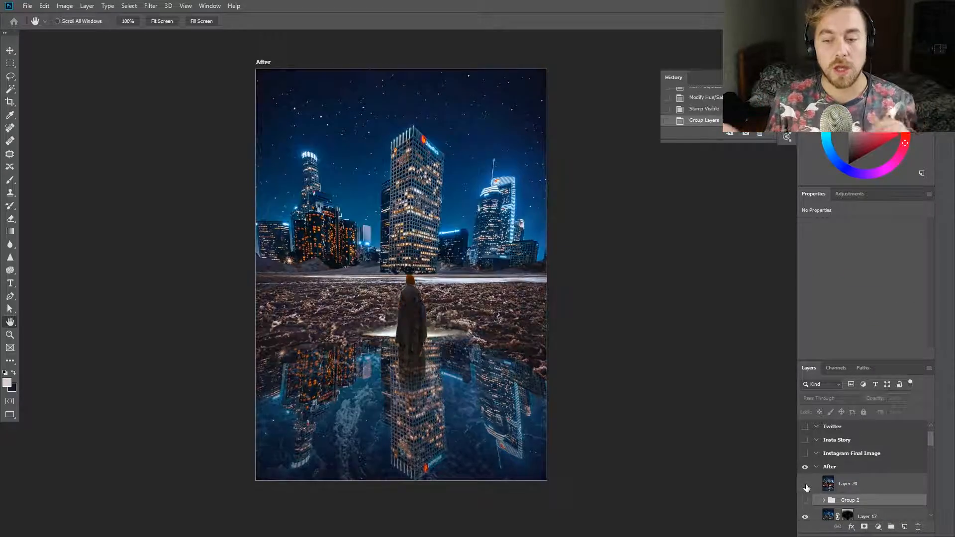
pyautogui.scroll(-2, 389, 311)
pyautogui.click(805, 501)
# Duplicate the stamped layer and paint warm highlights over the building windows with a Color Dodge brush at 10% opacity
pyautogui.click(862, 490)
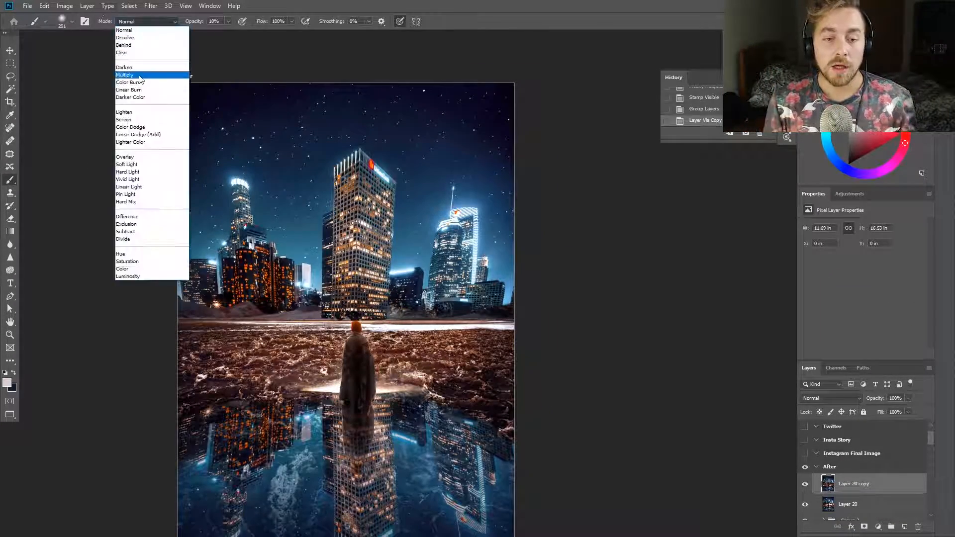
pyautogui.click(135, 118)
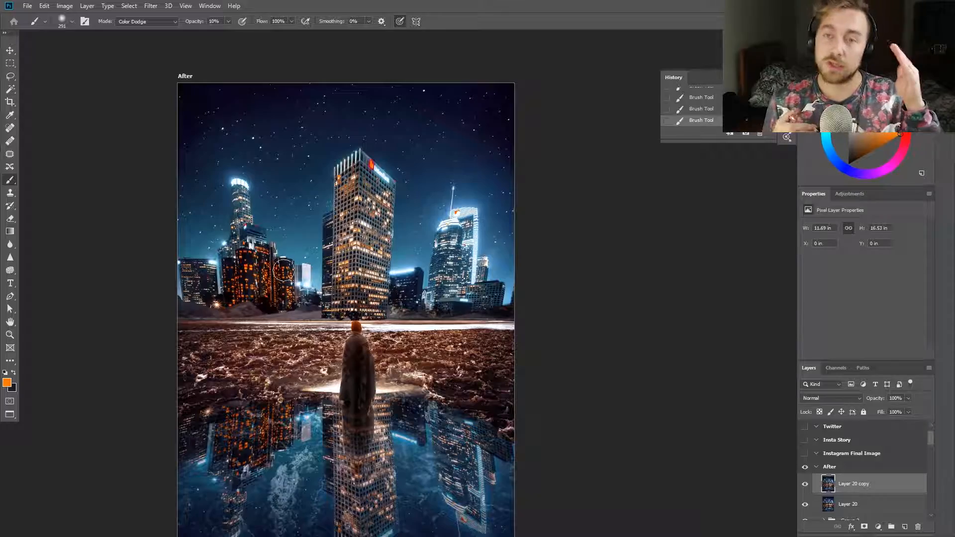
pyautogui.scroll(5, 283, 281)
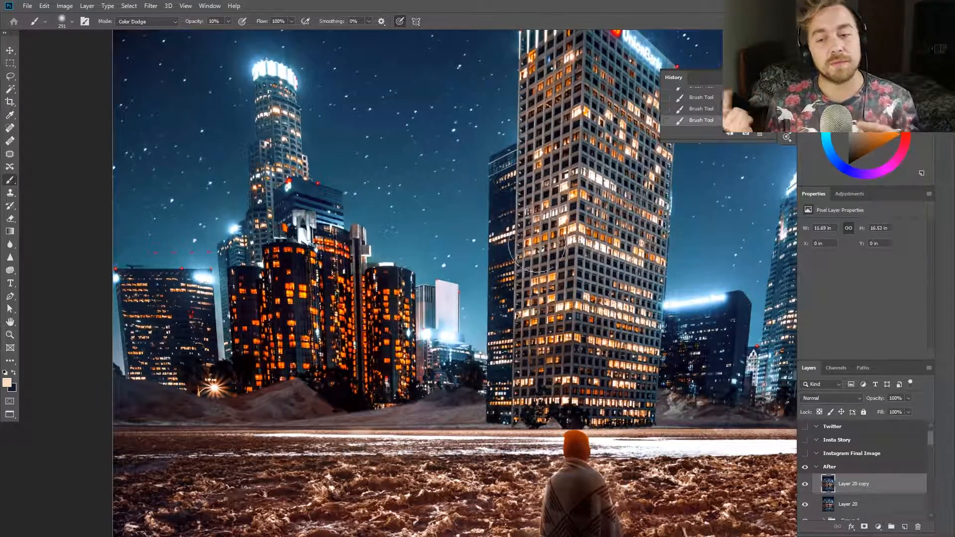
pyautogui.scroll(1, 549, 145)
pyautogui.keyDown('alt'); pyautogui.click(588, 427); pyautogui.keyUp('alt')
pyautogui.scroll(-3, 621, 154)
pyautogui.scroll(3, 721, 224)
pyautogui.keyDown('alt'); pyautogui.click(758, 203); pyautogui.keyUp('alt')
pyautogui.keyDown('alt'); pyautogui.click(757, 326); pyautogui.keyUp('alt')
# Paint warm light over the rocky ground and blue light over the puddle reflection in Color Dodge mode, undoing the last stroke
pyautogui.scroll(-4, 722, 332)
pyautogui.scroll(3, 764, 343)
pyautogui.scroll(-3, 219, 249)
pyautogui.scroll(3, 296, 308)
pyautogui.moveTo(338, 495)
pyautogui.mouseDown()
pyautogui.moveTo(254, 488)
pyautogui.moveTo(512, 485)
pyautogui.mouseUp()
pyautogui.scroll(-3, 288, 446)
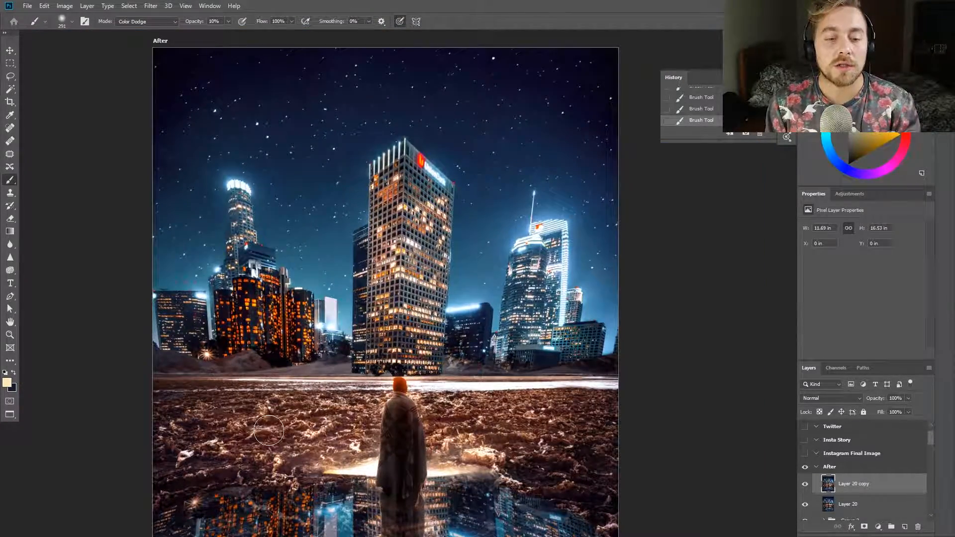
pyautogui.scroll(-1, 257, 431)
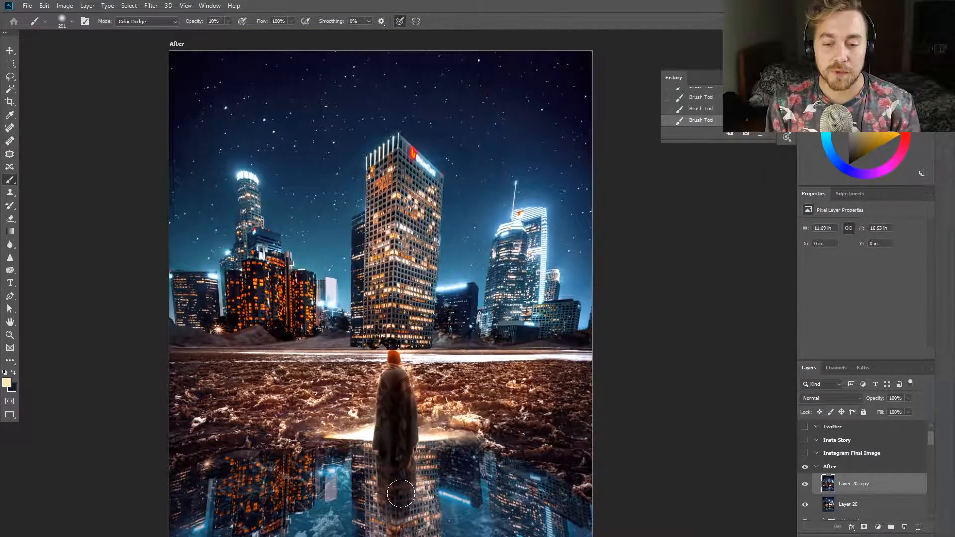
pyautogui.scroll(-3, 402, 501)
pyautogui.keyDown('alt'); pyautogui.click(427, 382); pyautogui.keyUp('alt')
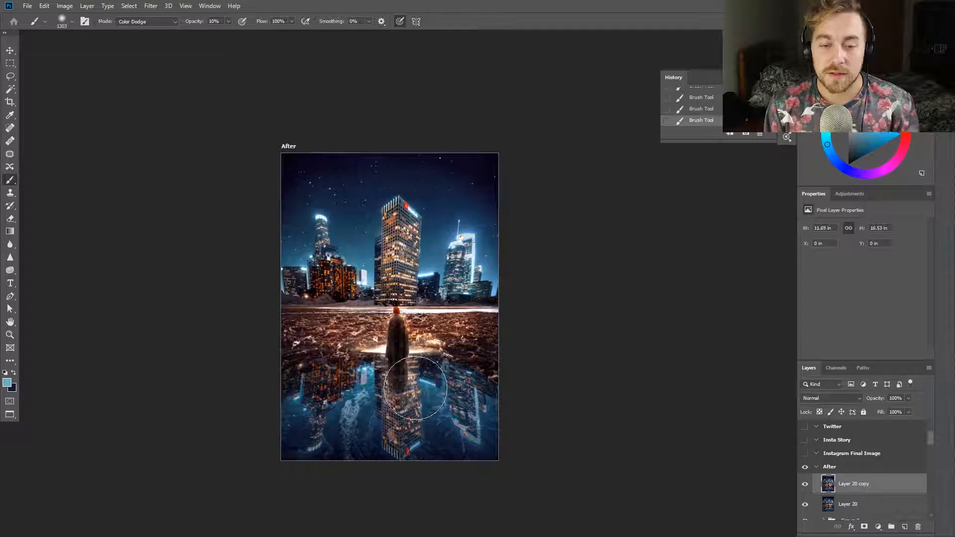
pyautogui.scroll(-1, 553, 428)
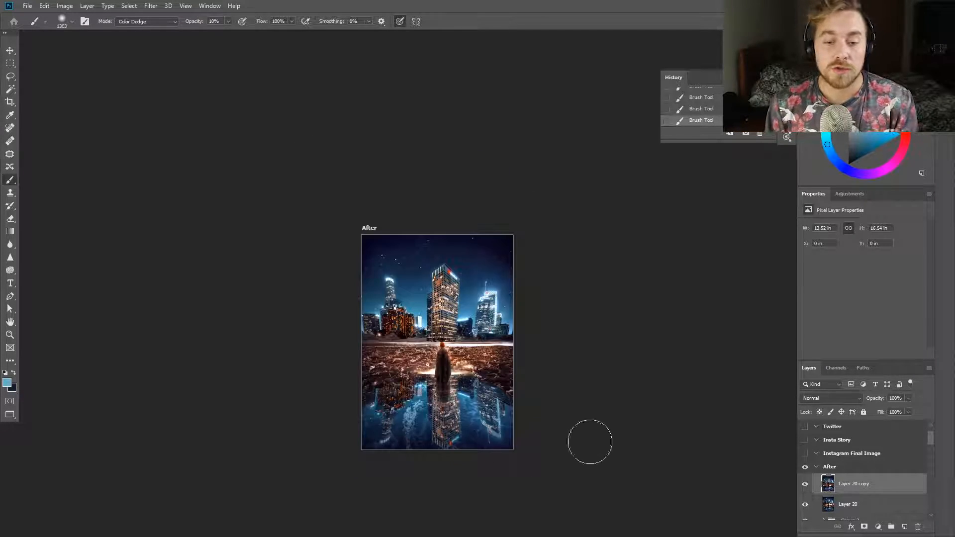
pyautogui.hotkey('ctrl', 'z')
# Compare the painted highlight copy hidden and shown, and set its layer opacity to 40%
pyautogui.scroll(5, 537, 426)
pyautogui.click(805, 484)
pyautogui.click(805, 485)
pyautogui.moveTo(895, 399); pyautogui.dragTo(863, 412)
pyautogui.write('4')
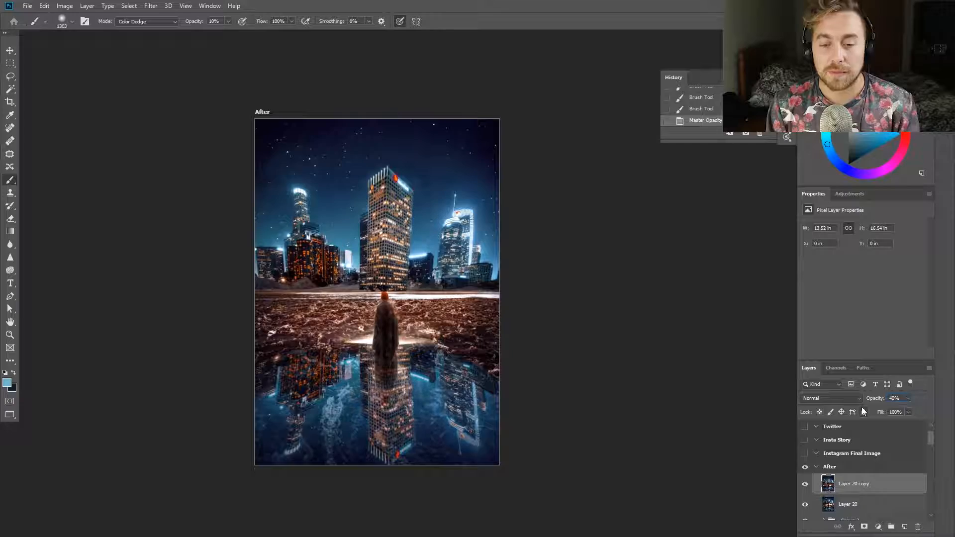
# Add a Levels adjustment layer above the highlight copy with the black output level raised to 10
pyautogui.click(850, 194)
pyautogui.click(820, 221)
pyautogui.moveTo(818, 326); pyautogui.dragTo(822, 327)
pyautogui.press('z')
pyautogui.moveTo(336, 287); pyautogui.dragTo(379, 328)
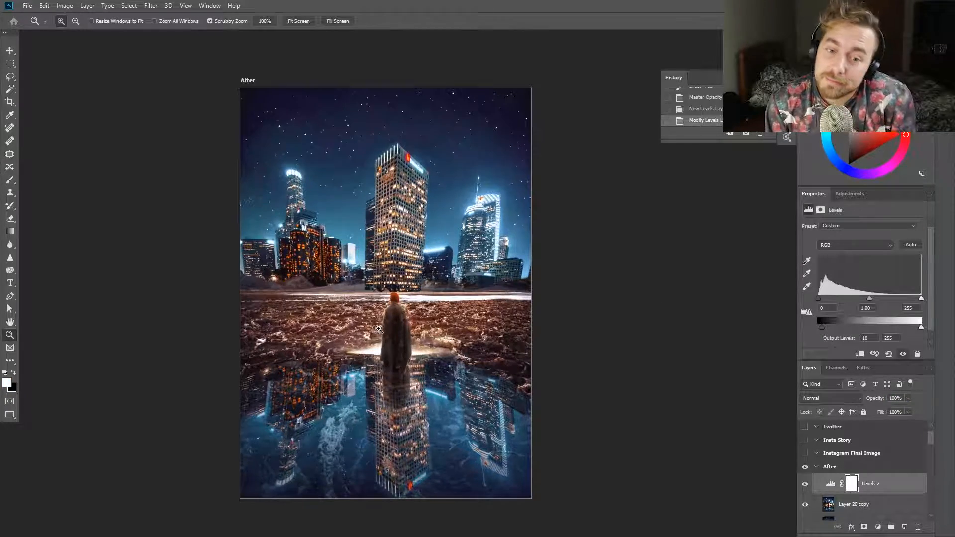
# Set the Levels midtones to 0.89 with output black at 10, and reduce the Levels layer's opacity to 30%
pyautogui.moveTo(822, 327); pyautogui.dragTo(820, 328)
pyautogui.moveTo(869, 299); pyautogui.dragTo(874, 306)
pyautogui.moveTo(819, 327); pyautogui.dragTo(822, 328)
pyautogui.moveTo(895, 398); pyautogui.dragTo(819, 382)
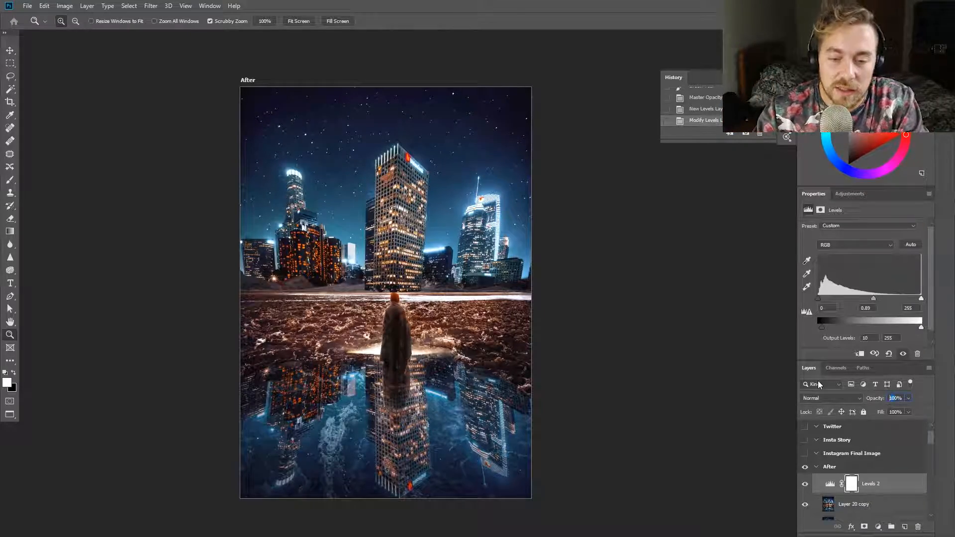
pyautogui.write('30')
pyautogui.press('Return')
# Stamp all visible layers into a new layer and apply the Camera Raw Filter with Temperature +2 and Tint -4
pyautogui.click(151, 6)
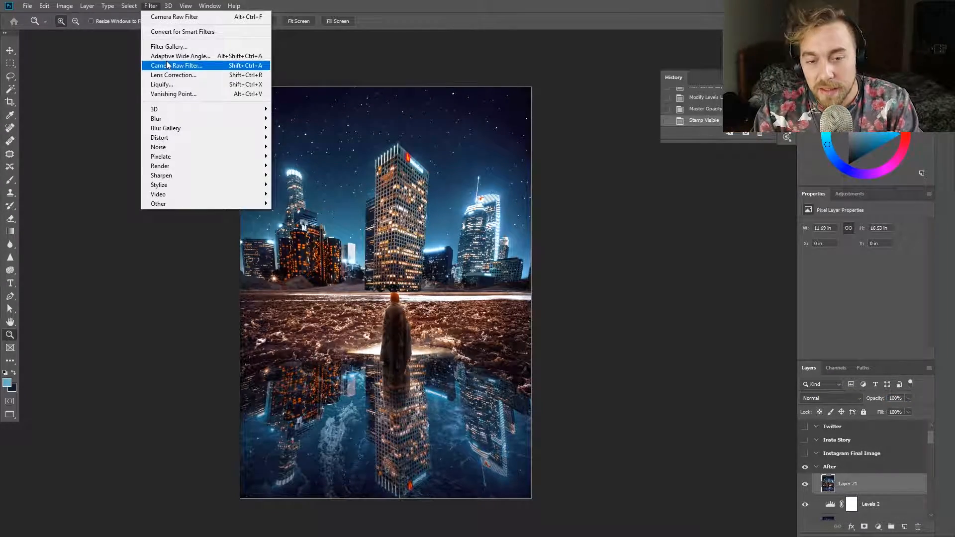
pyautogui.click(167, 66)
pyautogui.moveTo(879, 192)
pyautogui.mouseDown()
pyautogui.moveTo(881, 176)
pyautogui.moveTo(877, 192)
pyautogui.mouseUp()
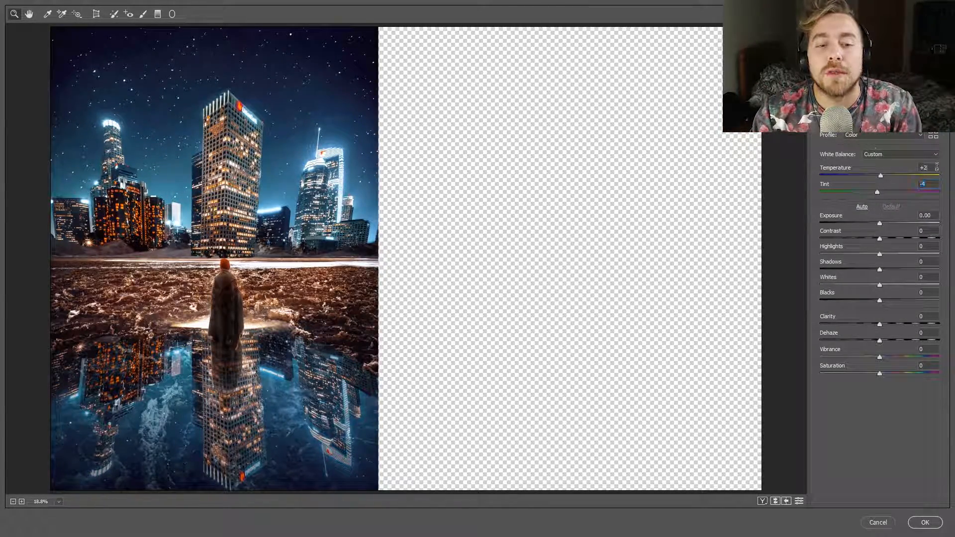
pyautogui.click(925, 523)
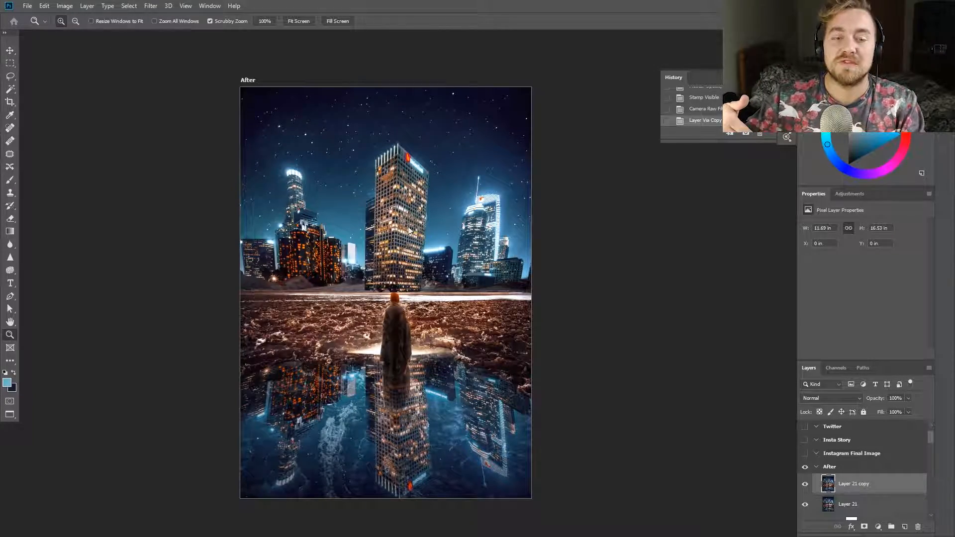
# Duplicate the stamped layer and apply a Field Blur with pins on the figure, buildings and reflection and Bokeh Color 27%
pyautogui.click(151, 5)
pyautogui.moveTo(209, 129)
pyautogui.click(293, 129)
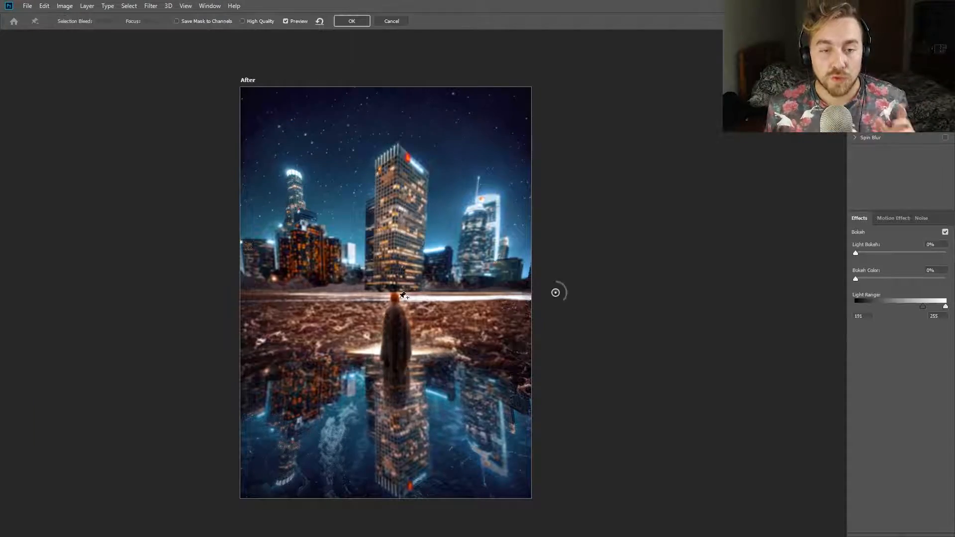
pyautogui.scroll(3, 403, 303)
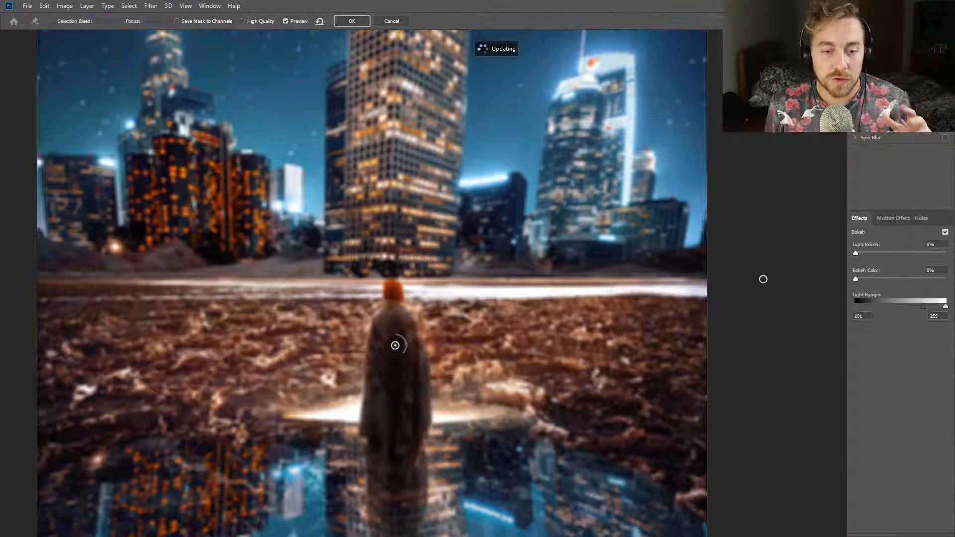
pyautogui.scroll(-5, 763, 279)
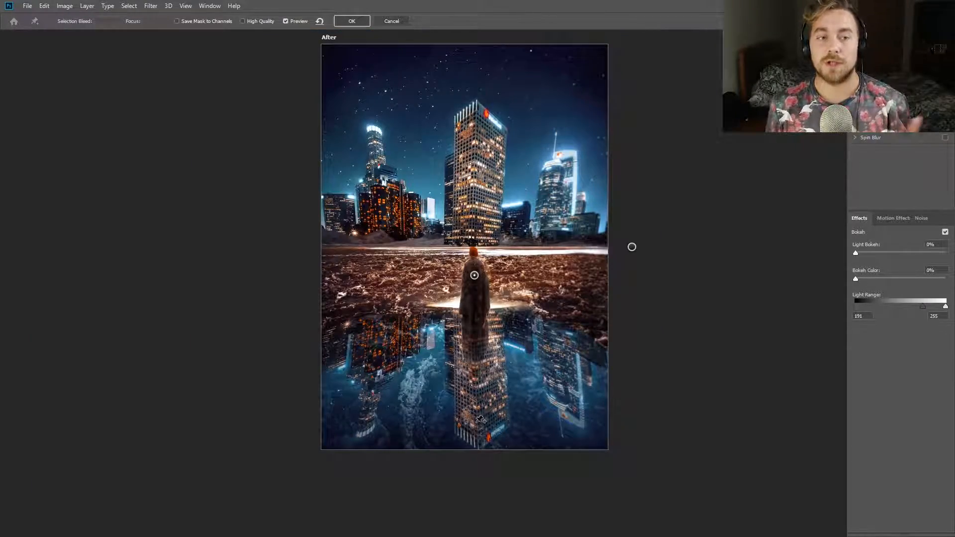
pyautogui.click(474, 403)
pyautogui.moveTo(856, 279); pyautogui.dragTo(878, 279)
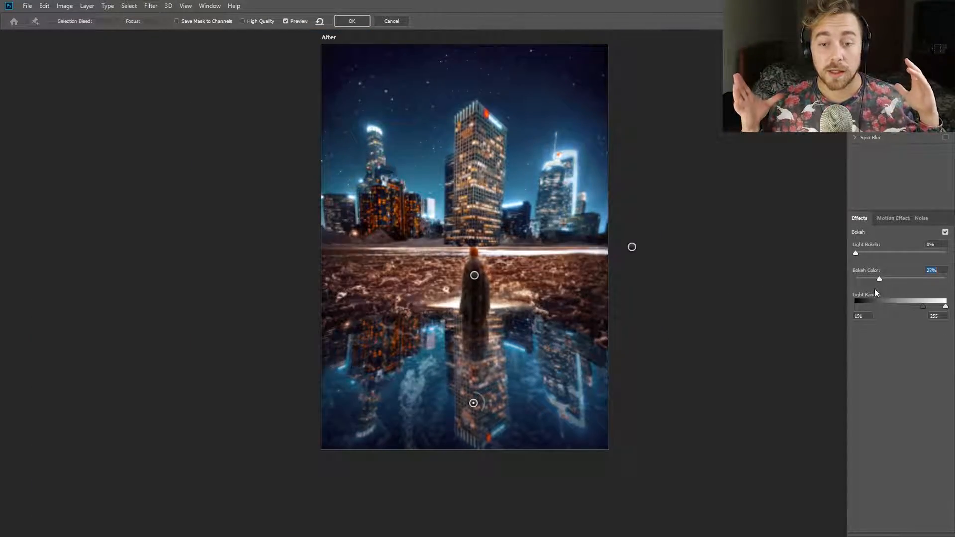
pyautogui.click(476, 121)
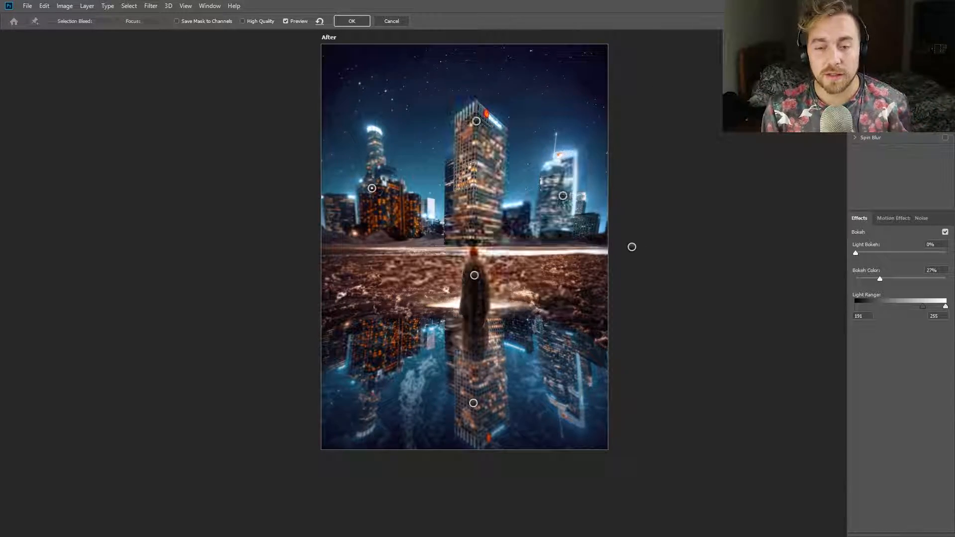
pyautogui.click(350, 20)
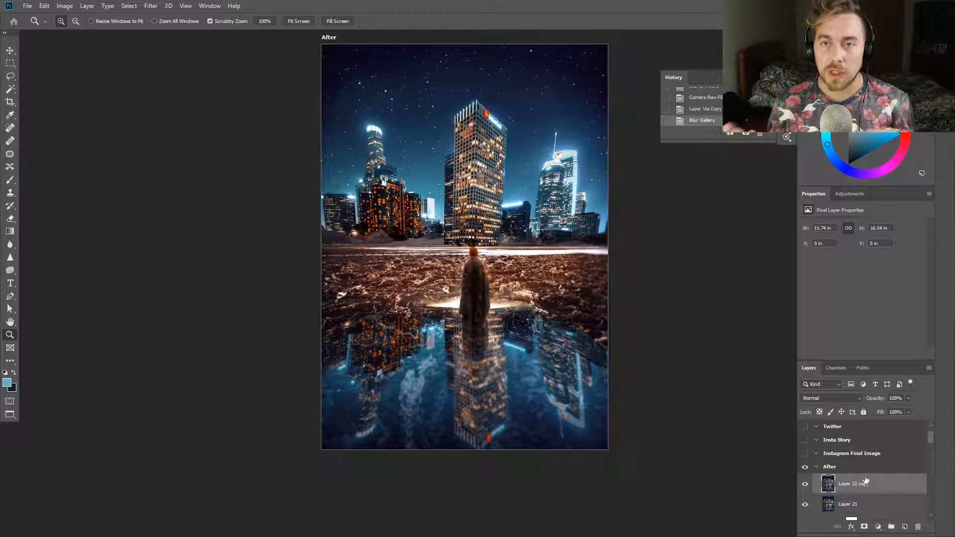
# Set the blurred copy's opacity to 40% and add a layer mask to it
pyautogui.click(804, 489)
pyautogui.press('4')
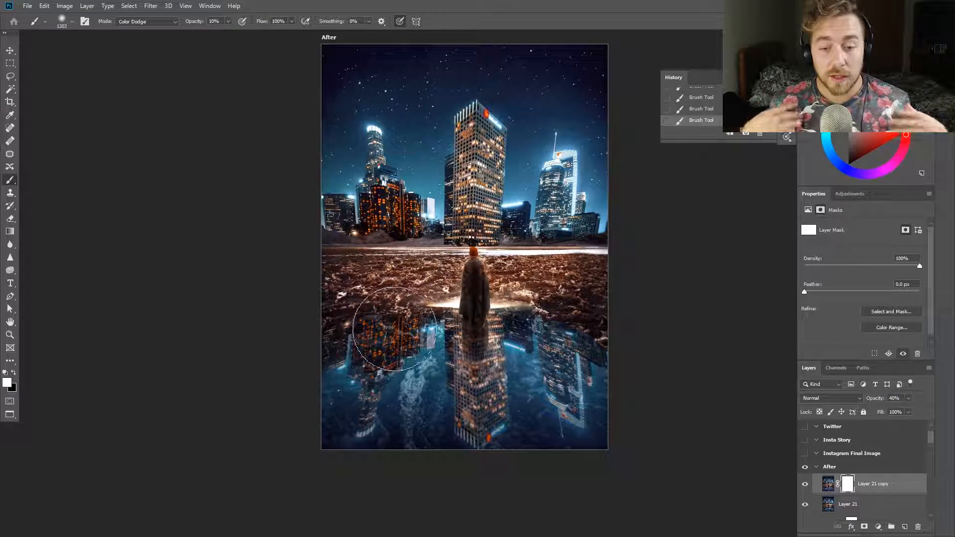
pyautogui.scroll(10, 340, 317)
# Mask the blur off the rocky ground and puddle reflection by painting black with a Normal-mode brush at 100% opacity
pyautogui.press('x')
pyautogui.scroll(-9, 586, 346)
pyautogui.click(137, 22)
pyautogui.click(128, 32)
pyautogui.click(705, 383)
pyautogui.moveTo(704, 383); pyautogui.dragTo(550, 385)
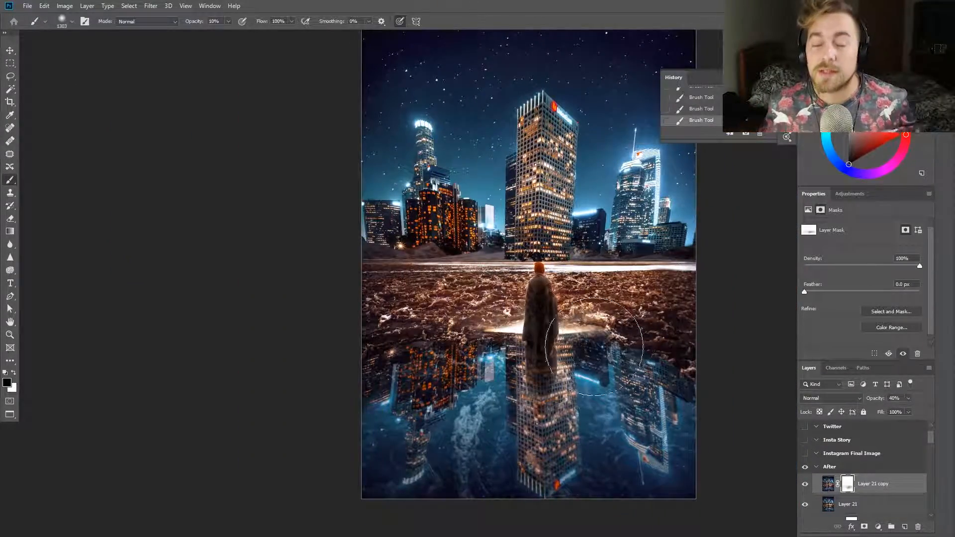
pyautogui.press('0')
pyautogui.moveTo(398, 398); pyautogui.dragTo(681, 368)
pyautogui.scroll(-4, 618, 415)
pyautogui.scroll(4, 469, 375)
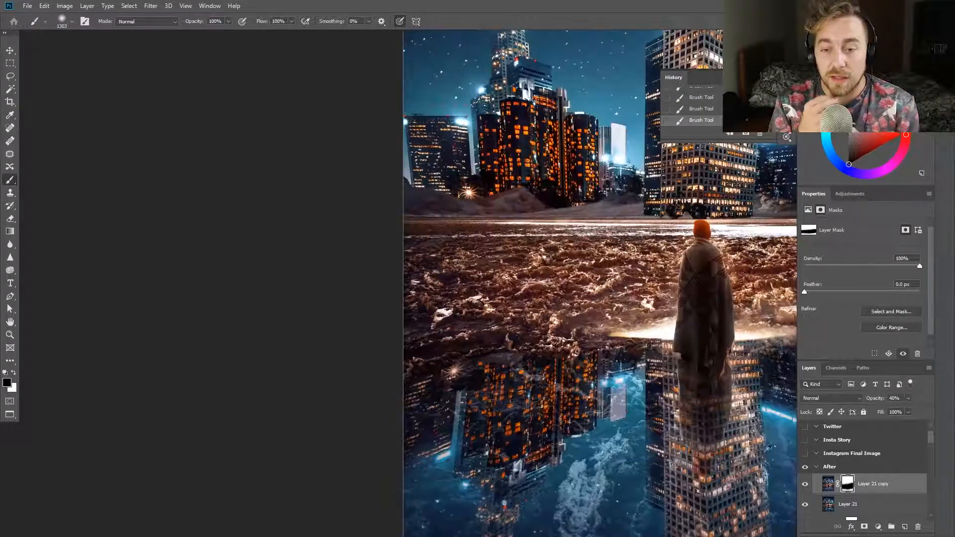
# Patch a blemish in the puddle reflection on the unblurred stamped layer with the Patch tool and deselect
pyautogui.click(830, 503)
pyautogui.scroll(4, 412, 348)
pyautogui.click(10, 154)
pyautogui.moveTo(562, 395)
pyautogui.mouseDown()
pyautogui.moveTo(503, 413)
pyautogui.moveTo(559, 401)
pyautogui.mouseUp()
pyautogui.moveTo(525, 417); pyautogui.dragTo(472, 393)
pyautogui.hotkey('ctrl', 'd')
pyautogui.scroll(-5, 687, 483)
pyautogui.moveTo(716, 528); pyautogui.dragTo(278, 453)
pyautogui.press('z')
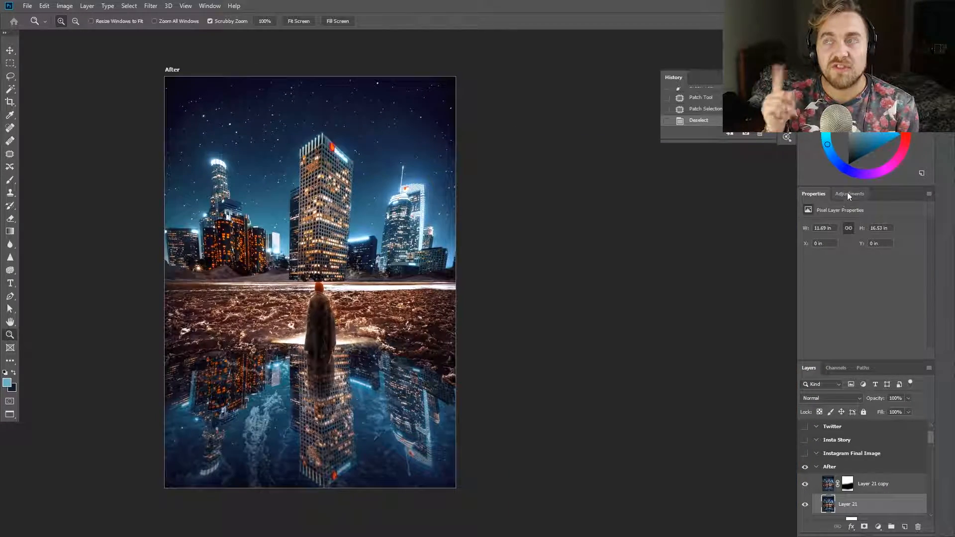
# Add a Hue/Saturation adjustment layer with the master hue at -3, place it above the blurred copy and set its opacity to 50%
pyautogui.click(850, 194)
pyautogui.click(817, 231)
pyautogui.moveTo(862, 265); pyautogui.dragTo(861, 267)
pyautogui.click(806, 488)
pyautogui.click(806, 489)
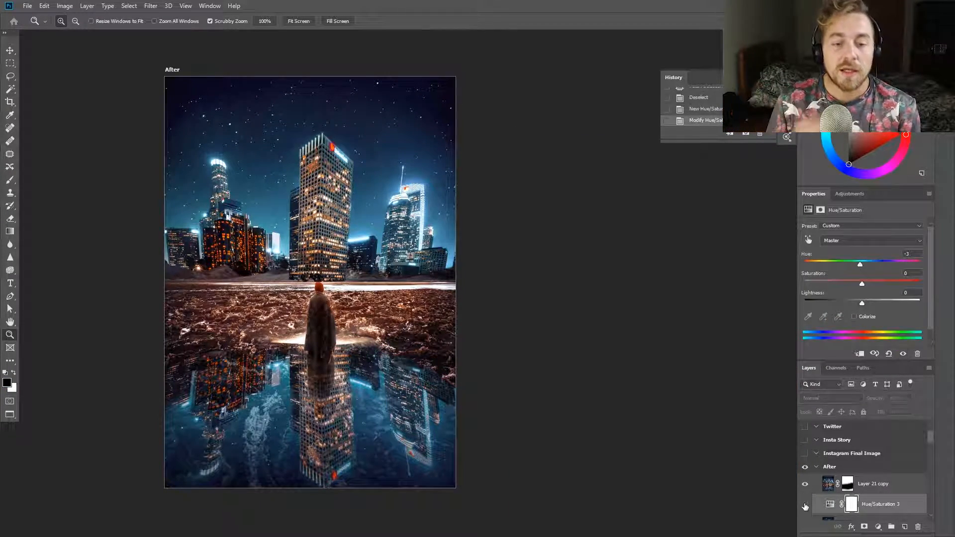
pyautogui.moveTo(884, 504); pyautogui.dragTo(886, 482)
pyautogui.press('5')
# Stamp all visible layers into a new layer and place a copy in the Instagram Final Image artboard, making that artboard visible
pyautogui.hotkey('ctrl', 'shift', 'alt', 'e')
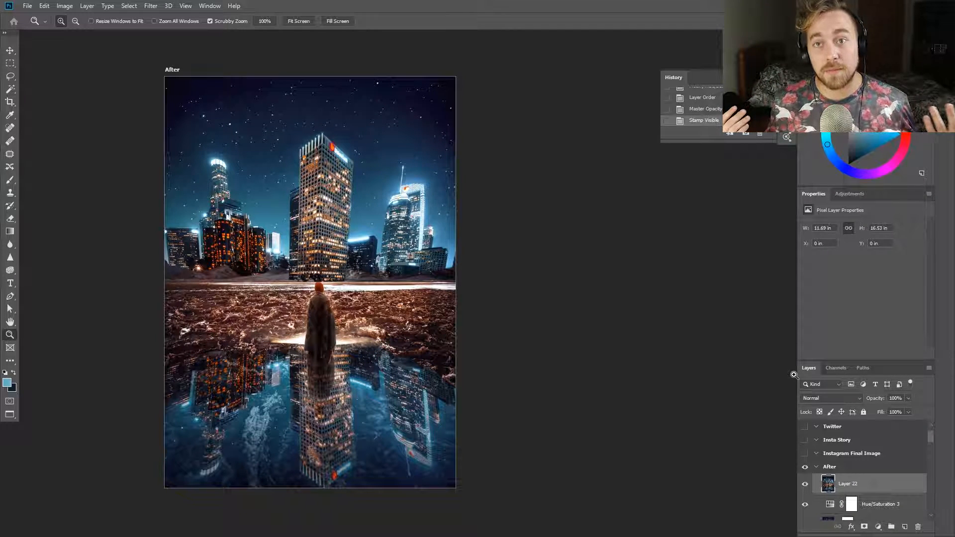
pyautogui.moveTo(860, 489); pyautogui.dragTo(859, 455)
pyautogui.click(805, 453)
# Scale the placed composite to 36.76% and position it to fill the Instagram Final Image artboard
pyautogui.hotkey('ctrl', 't')
pyautogui.moveTo(755, 252); pyautogui.dragTo(537, 489)
pyautogui.moveTo(529, 525); pyautogui.dragTo(522, 243)
pyautogui.moveTo(523, 321); pyautogui.dragTo(520, 339)
pyautogui.scroll(5, 517, 338)
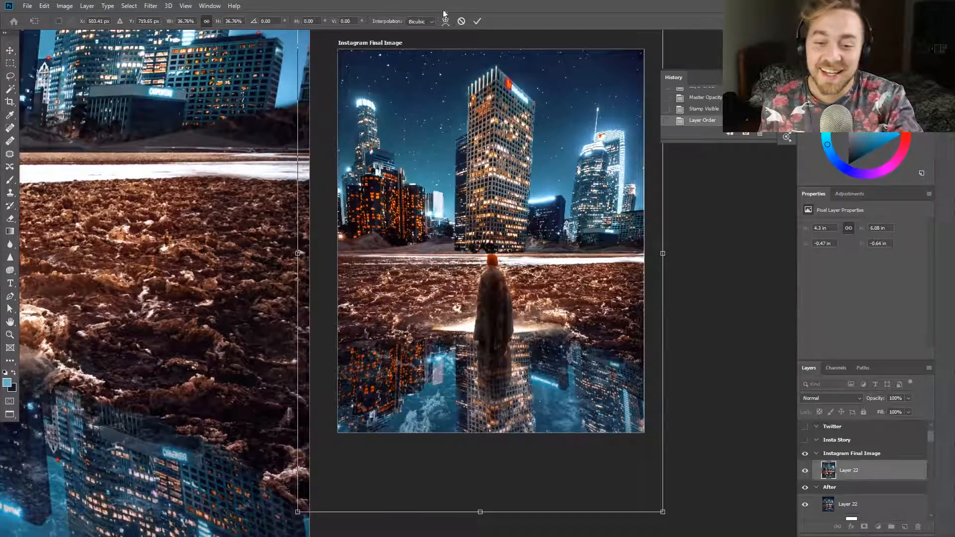
pyautogui.click(151, 6)
pyautogui.press('Escape')
pyautogui.press('Return')
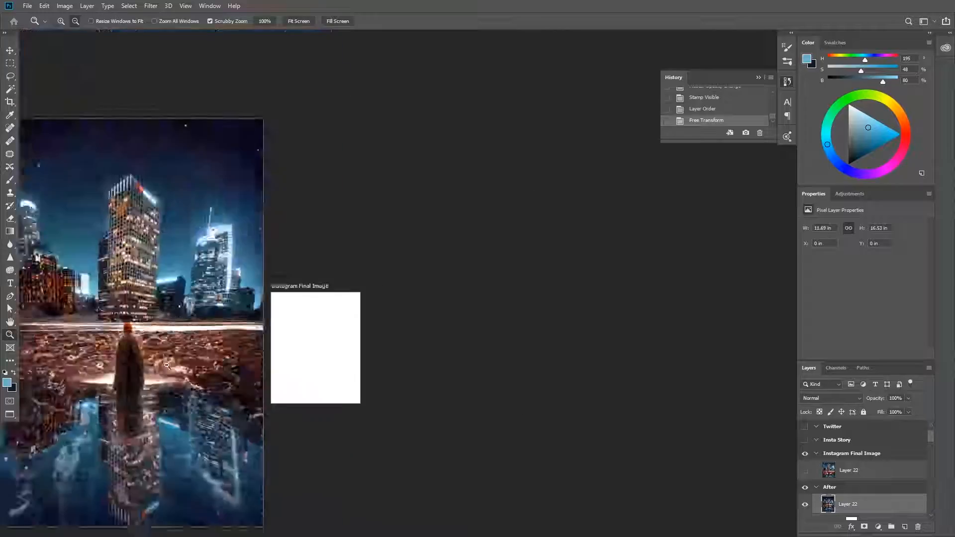